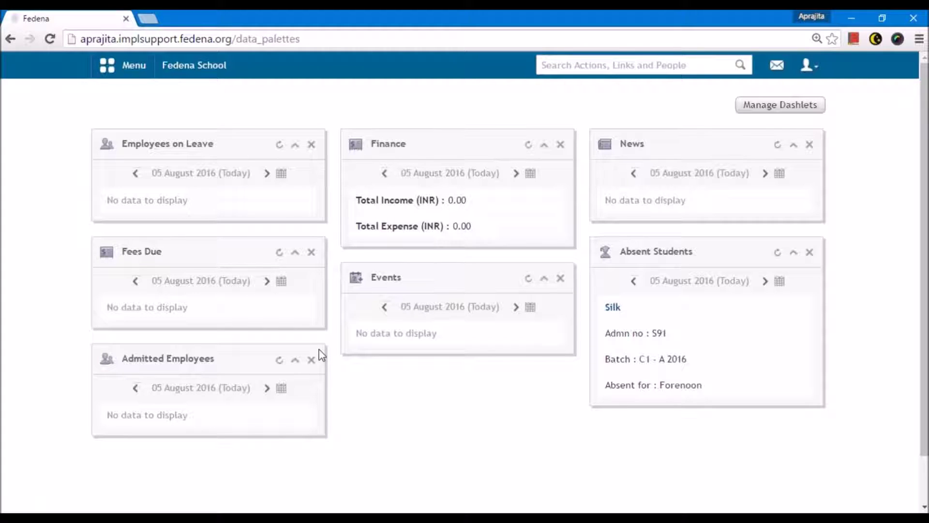
# Go to Academics > Applicant Registration and view its Manage Classes list, currently empty.
pyautogui.click(135, 73)
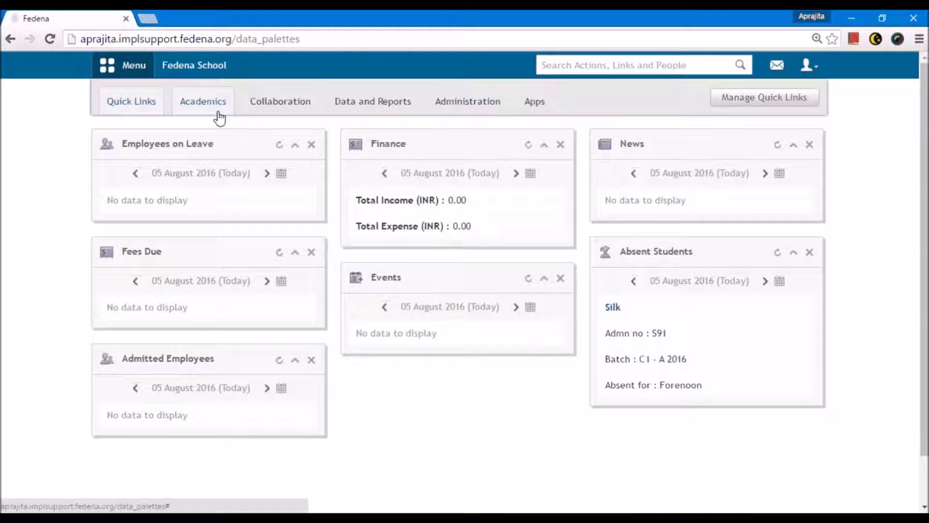
pyautogui.click(222, 116)
pyautogui.click(189, 151)
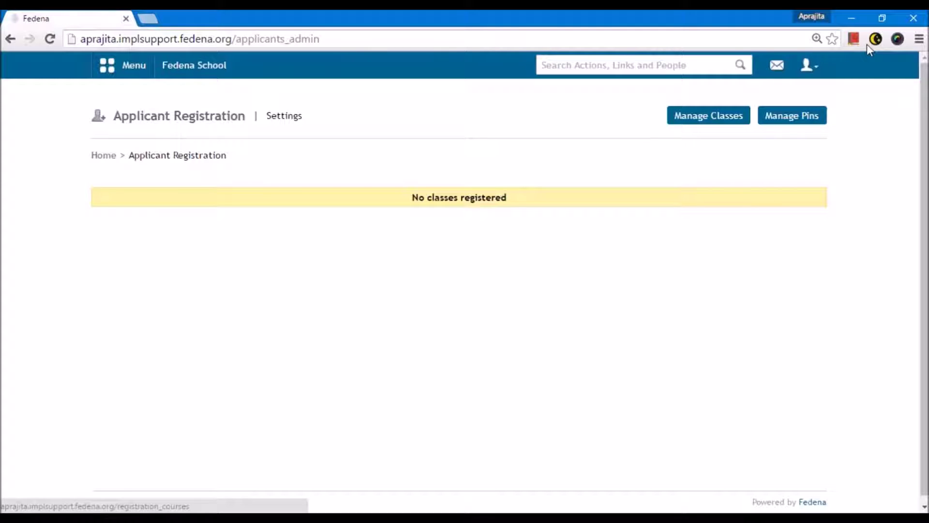
pyautogui.click(699, 122)
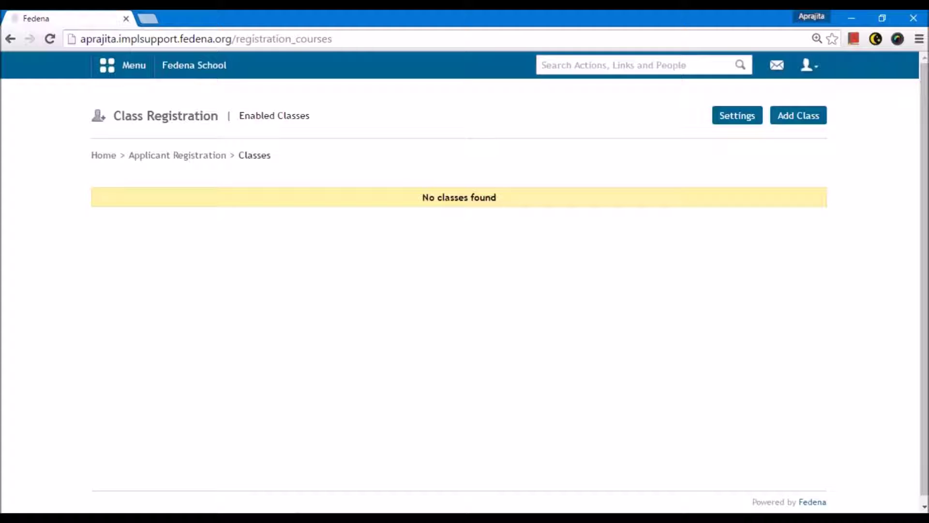
# Open Settings' Manage Class/Batch in a new tab and view the existing classes.
pyautogui.click(129, 68)
pyautogui.click(453, 111)
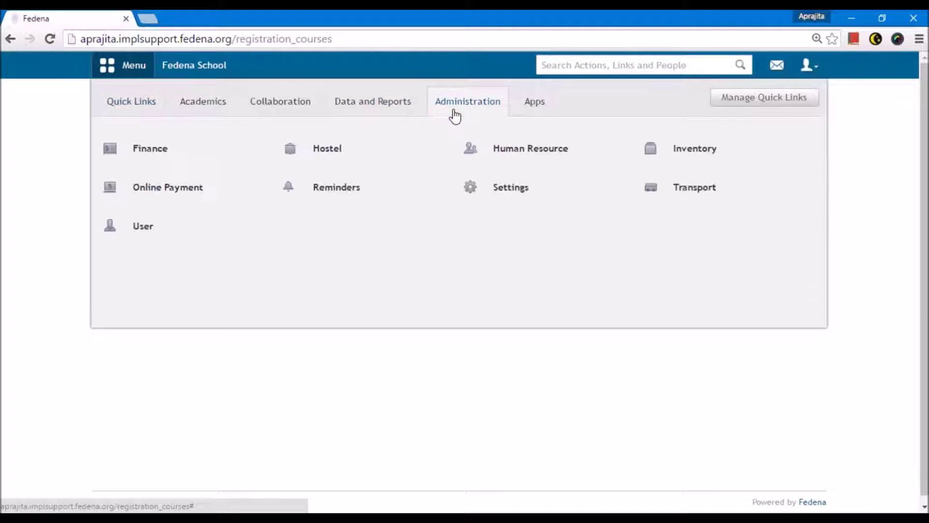
pyautogui.moveTo(546, 201)
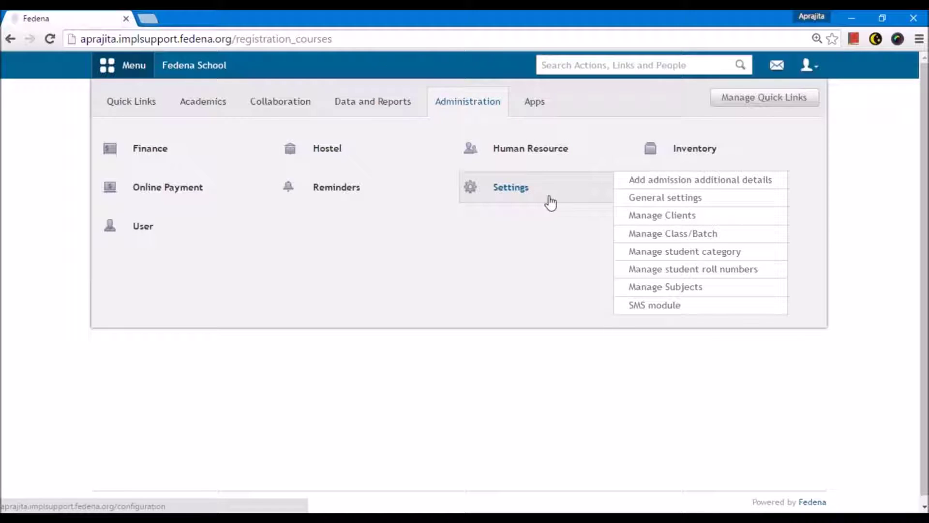
pyautogui.rightClick(646, 235)
pyautogui.click(720, 239)
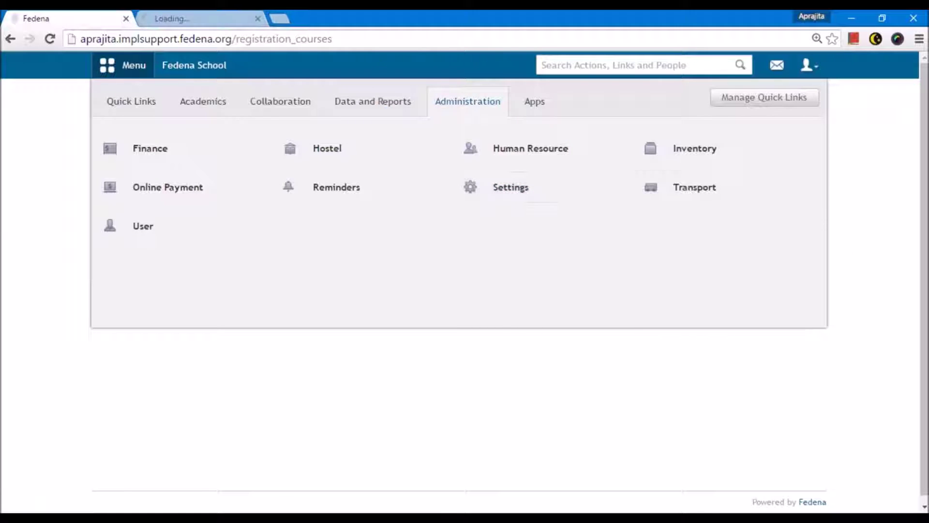
pyautogui.hotkey('ctrl', 'Tab')
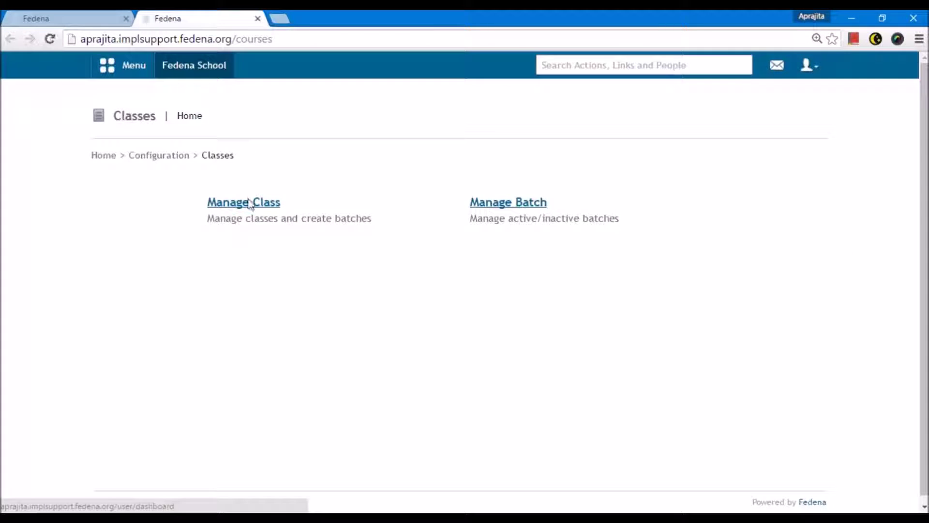
pyautogui.click(244, 202)
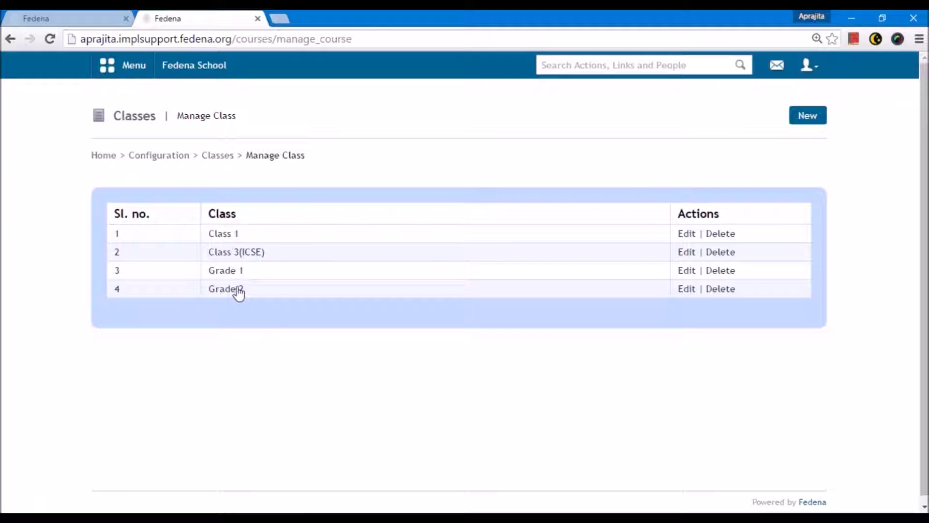
# Back in the first tab, go to Applicant Registration's Manage Classes and start Add Class.
pyautogui.click(64, 16)
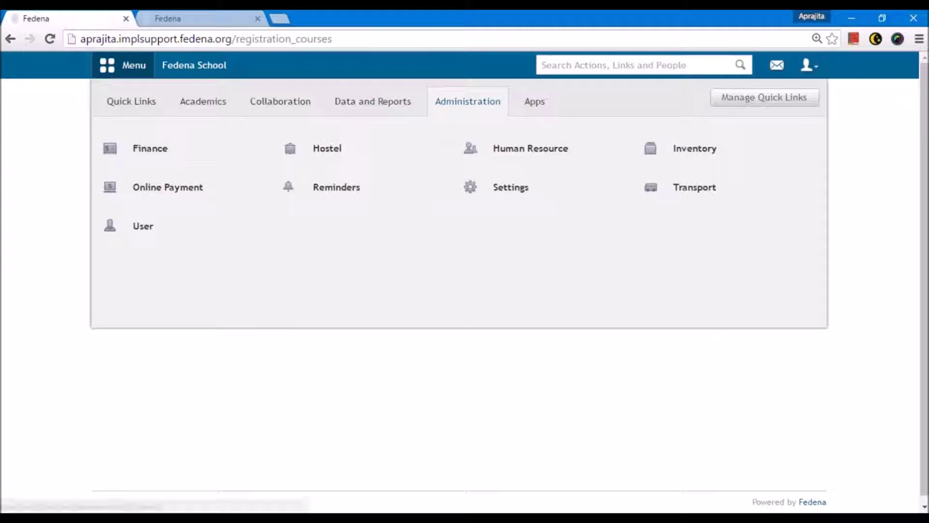
pyautogui.click(375, 401)
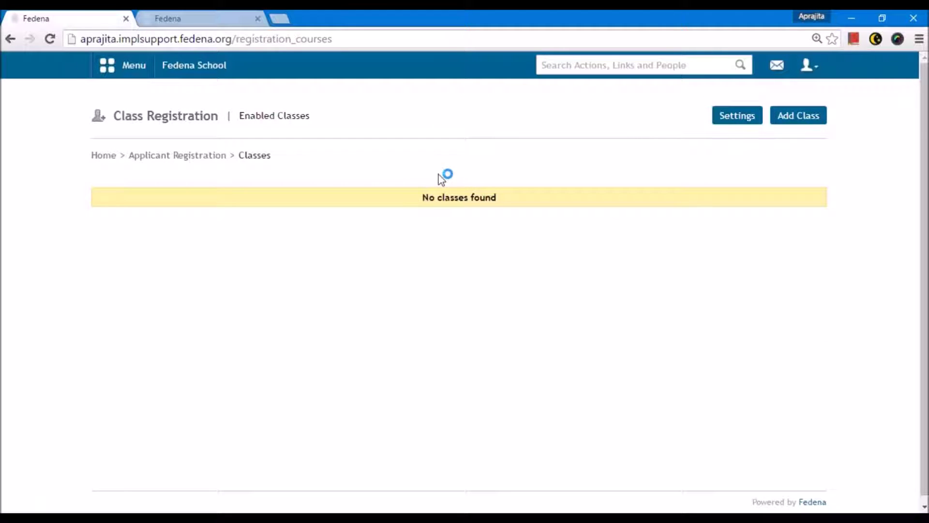
pyautogui.click(108, 65)
pyautogui.click(231, 112)
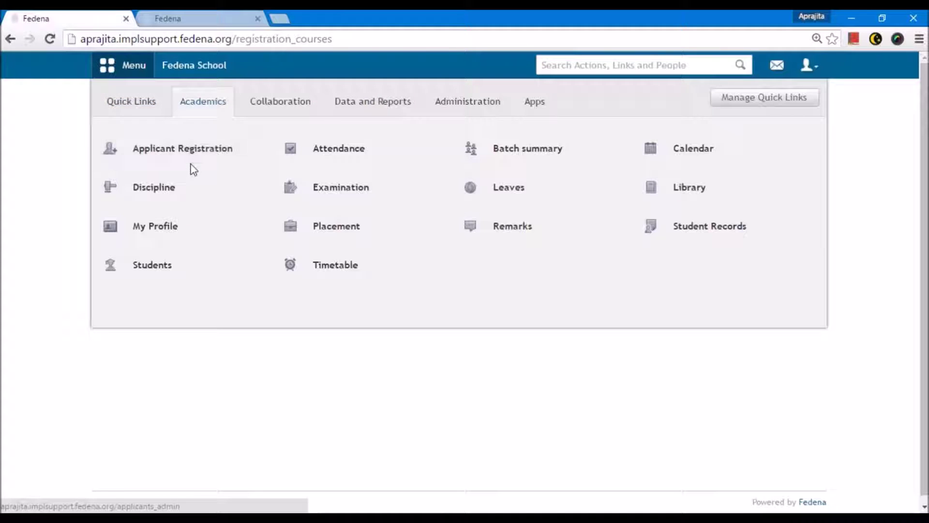
pyautogui.click(189, 151)
pyautogui.click(709, 117)
pyautogui.click(798, 116)
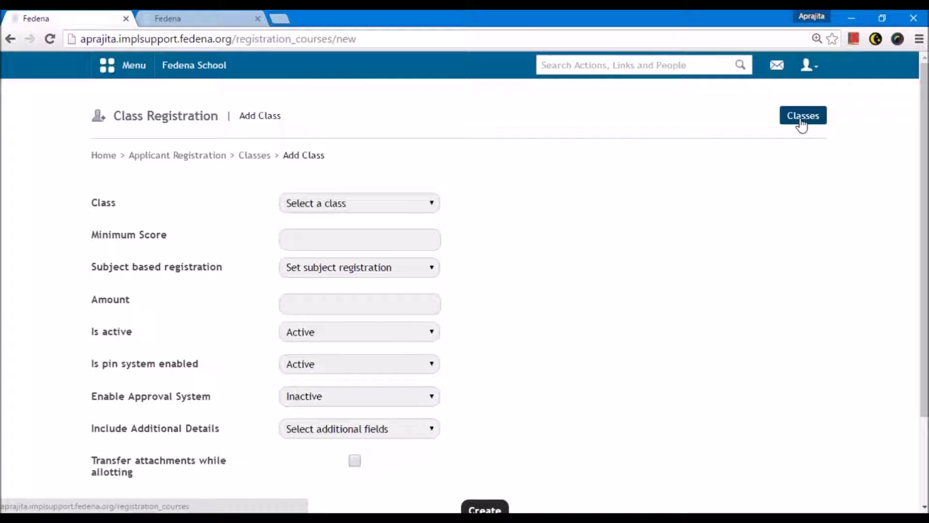
# Choose Class 1 as the registration class and enter a minimum score of 20.
pyautogui.click(396, 204)
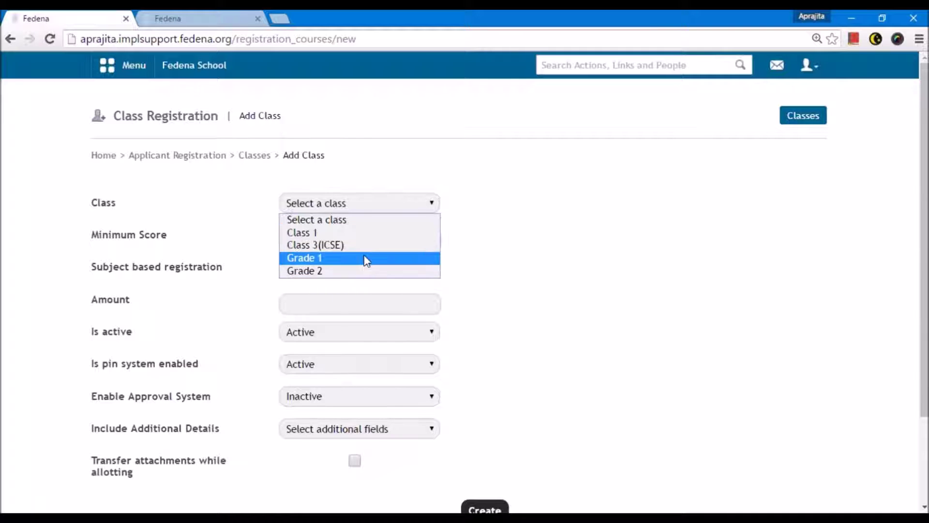
pyautogui.click(198, 20)
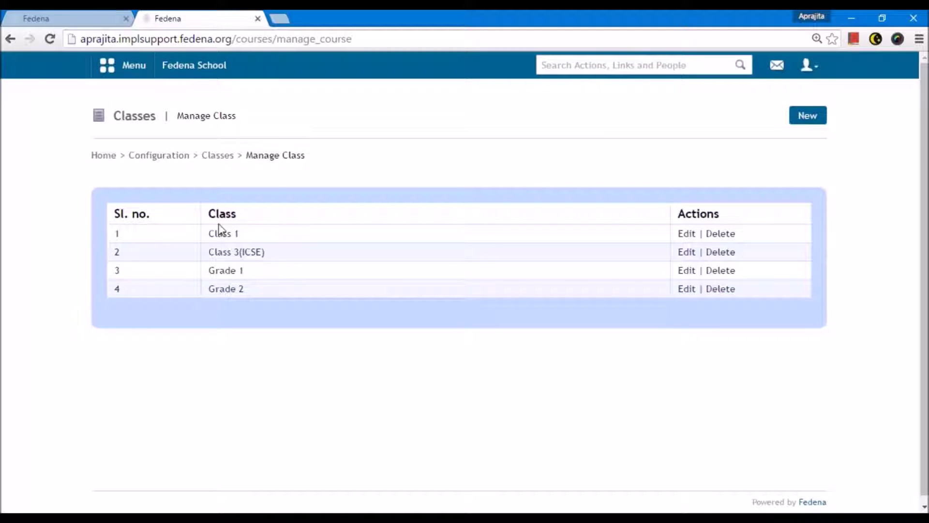
pyautogui.click(89, 16)
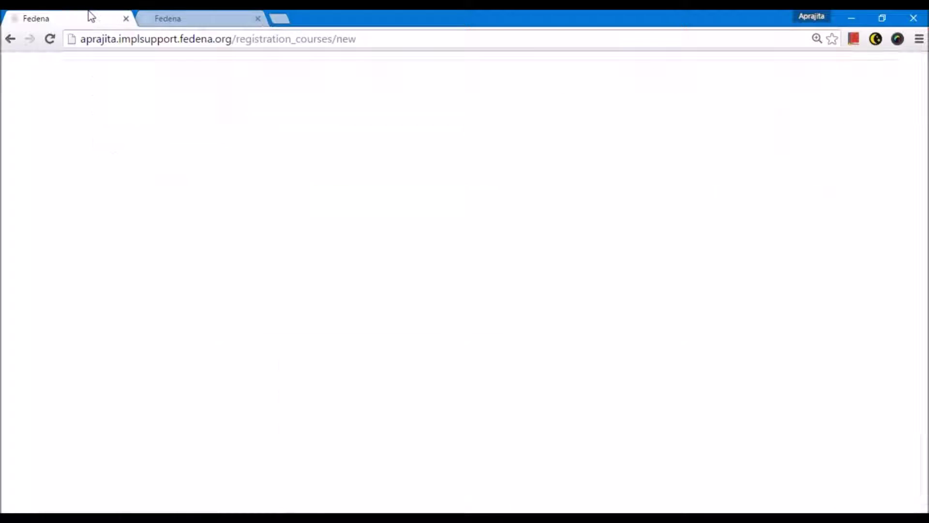
pyautogui.click(308, 202)
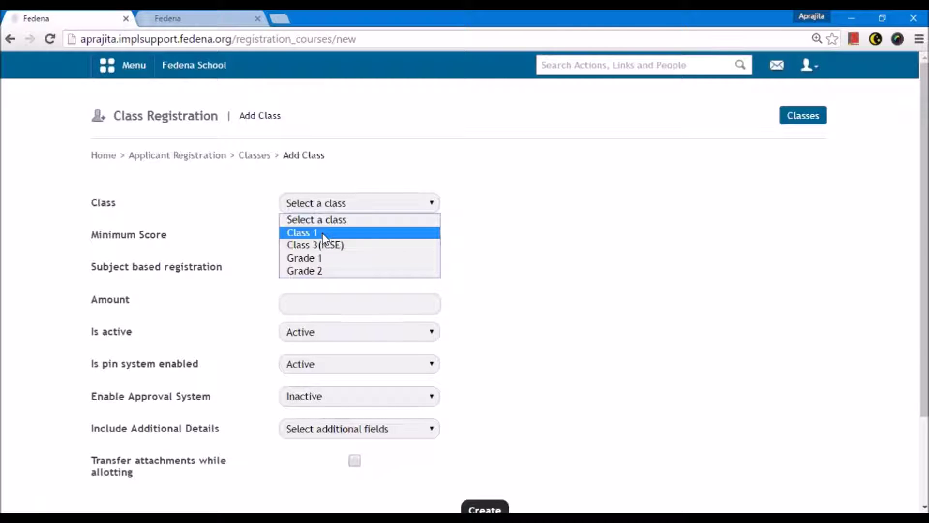
pyautogui.click(323, 235)
pyautogui.click(359, 239)
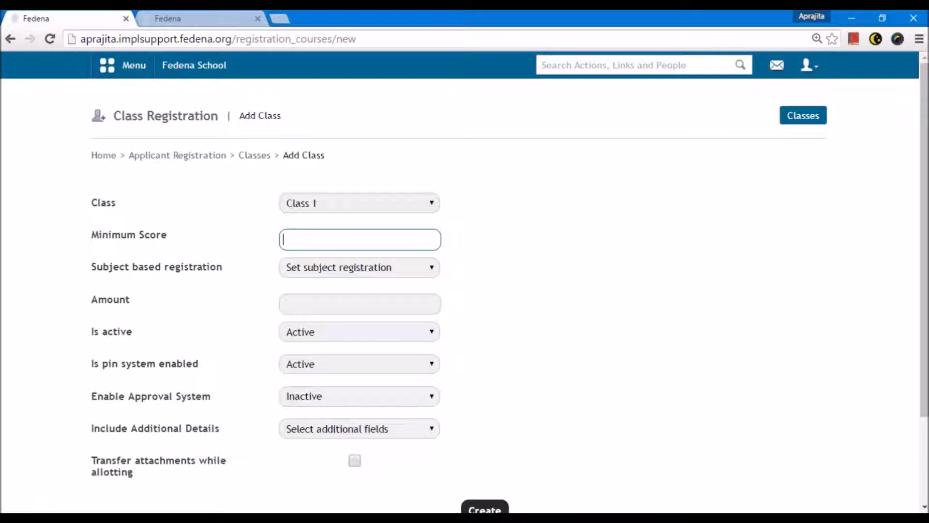
pyautogui.write('20')
pyautogui.click(499, 353)
pyautogui.scroll(-2, 499, 353)
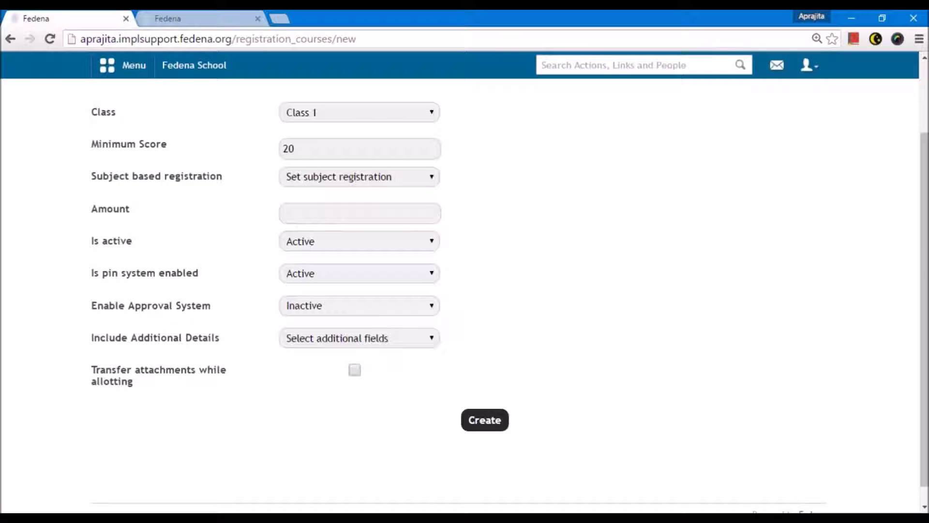
# Set Subject based registration to Inactive and enter 300 as the registration amount.
pyautogui.scroll(1, 343, 221)
pyautogui.click(344, 222)
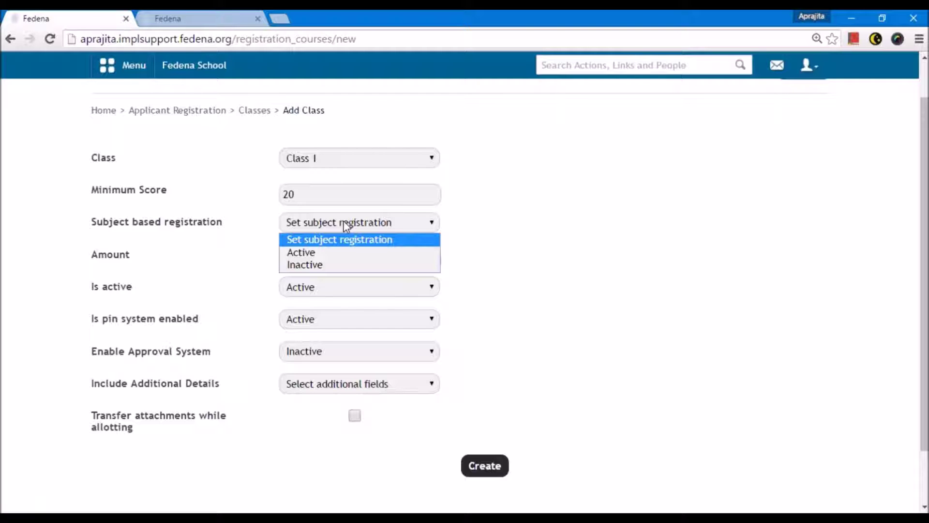
pyautogui.click(348, 265)
pyautogui.click(336, 257)
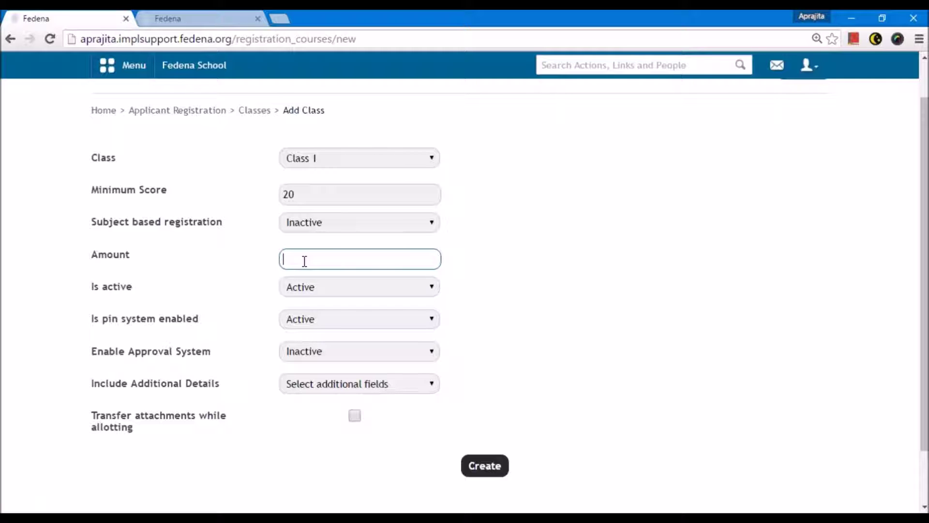
pyautogui.write('300')
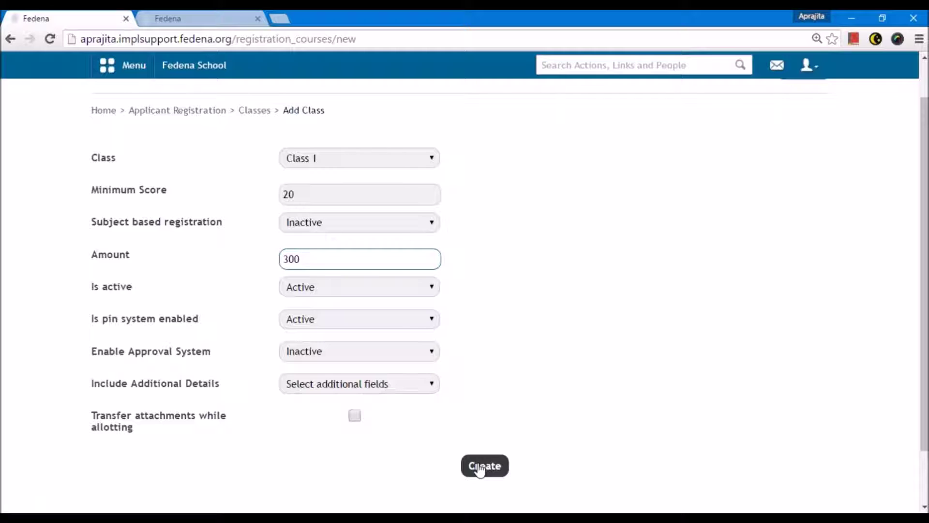
pyautogui.click(319, 287)
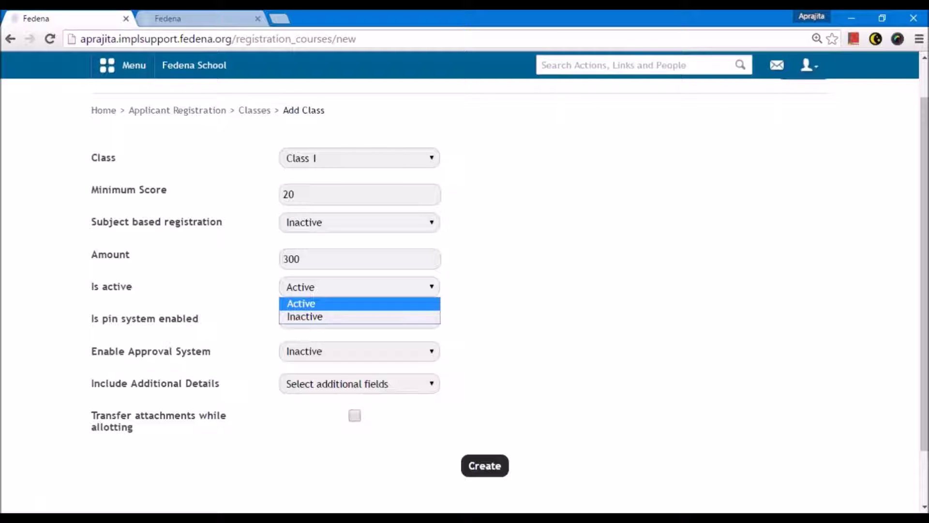
# Keep the class active, pin system enabled, approval off, and tick transfer attachments while allotting.
pyautogui.click(360, 303)
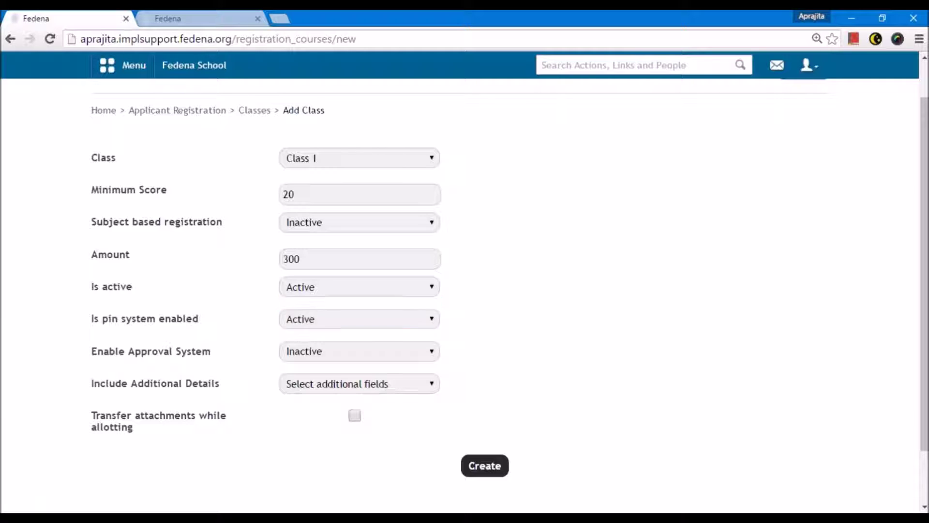
pyautogui.click(359, 319)
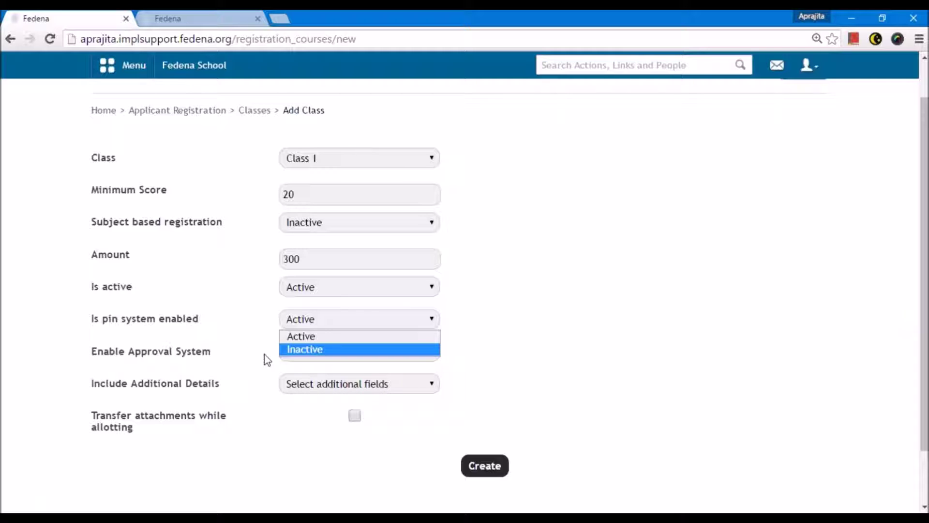
pyautogui.click(235, 351)
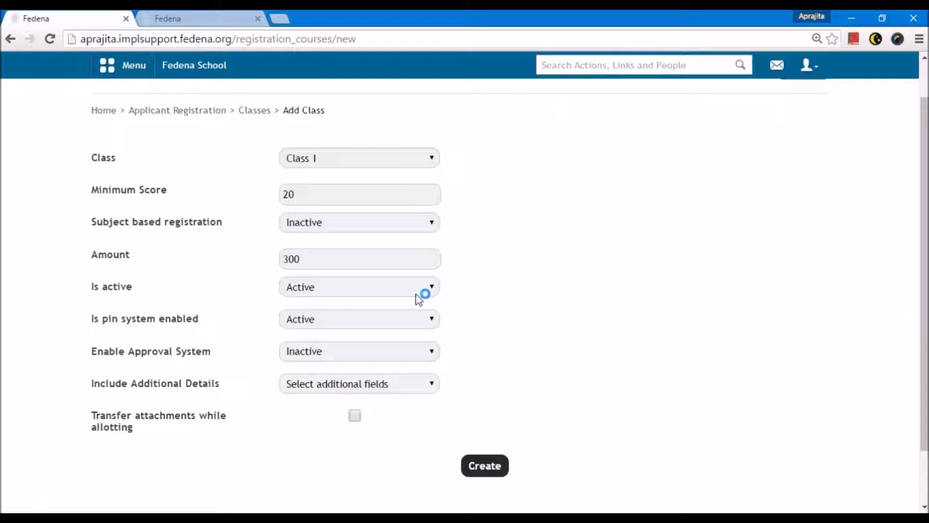
pyautogui.click(389, 356)
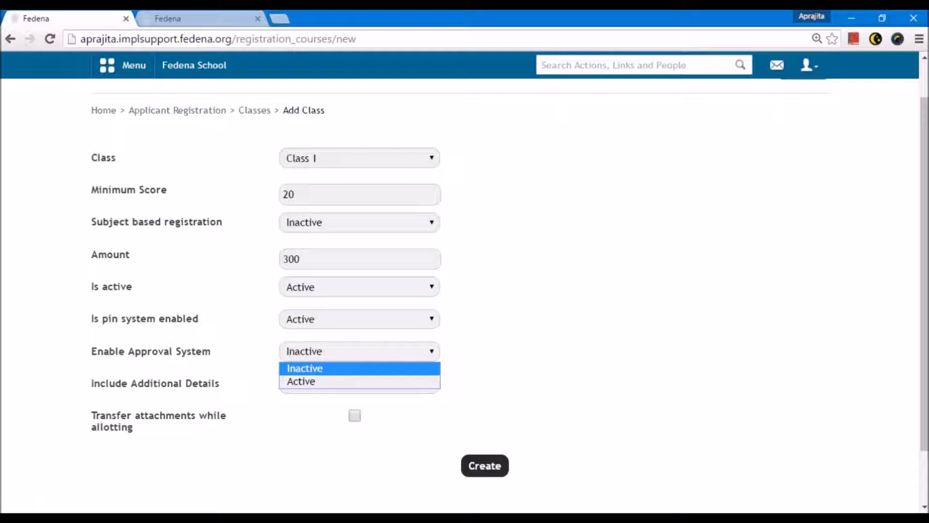
pyautogui.click(306, 368)
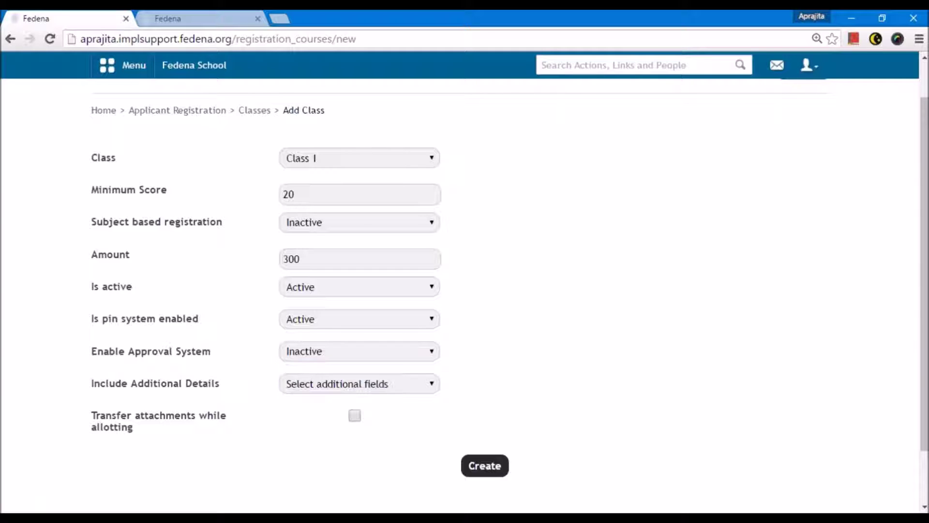
pyautogui.click(341, 383)
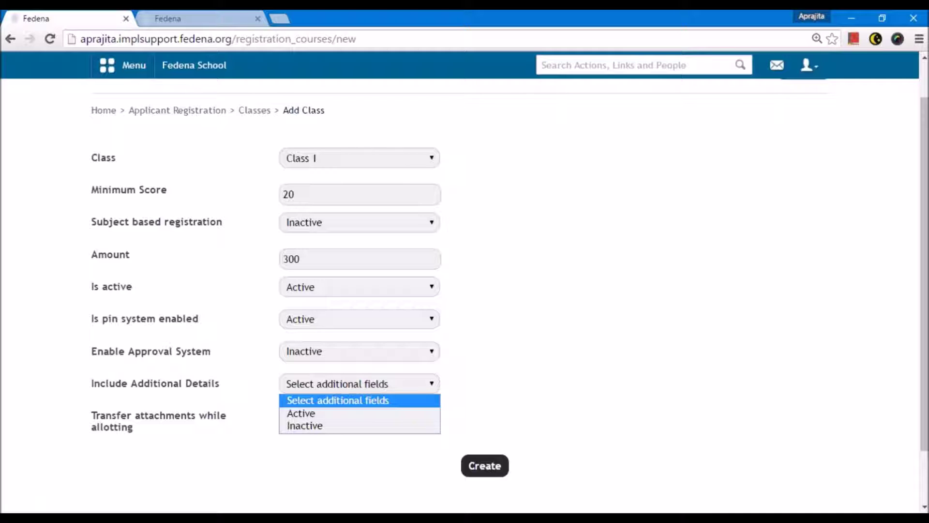
pyautogui.click(356, 418)
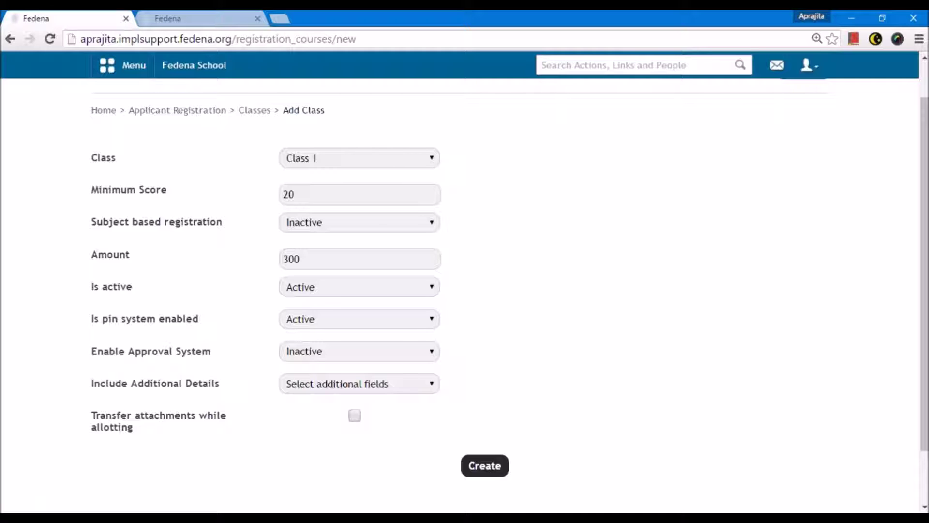
pyautogui.click(354, 415)
# Create the Class 1 registration class and start a second one with Grade 1 as the class.
pyautogui.click(479, 472)
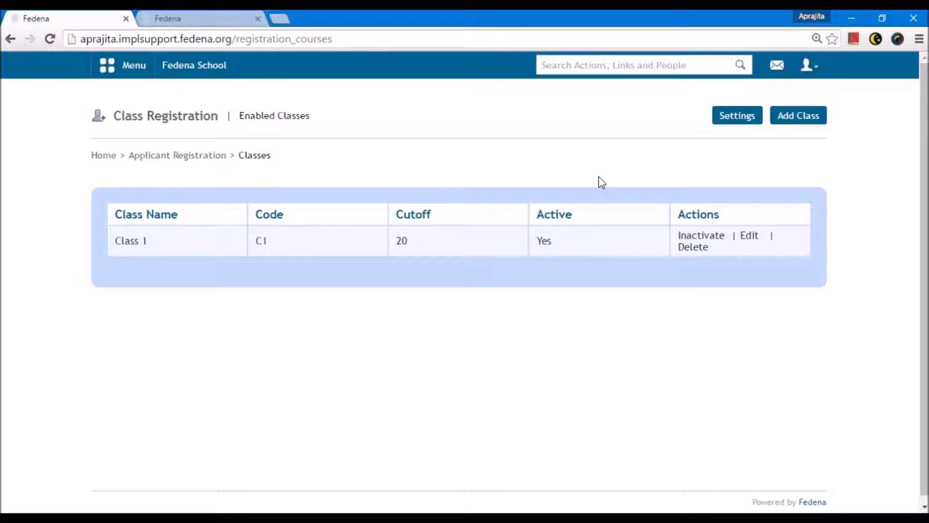
pyautogui.click(788, 124)
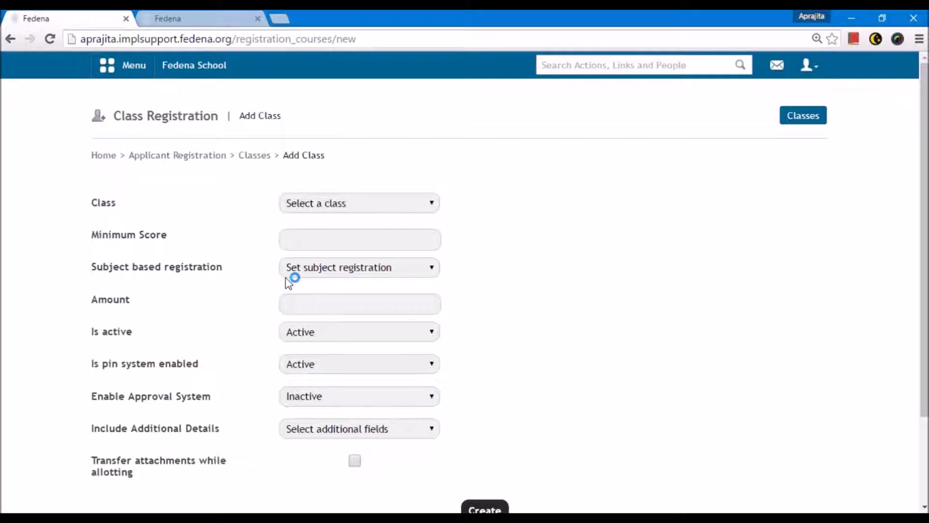
pyautogui.click(319, 202)
pyautogui.click(315, 245)
pyautogui.click(297, 274)
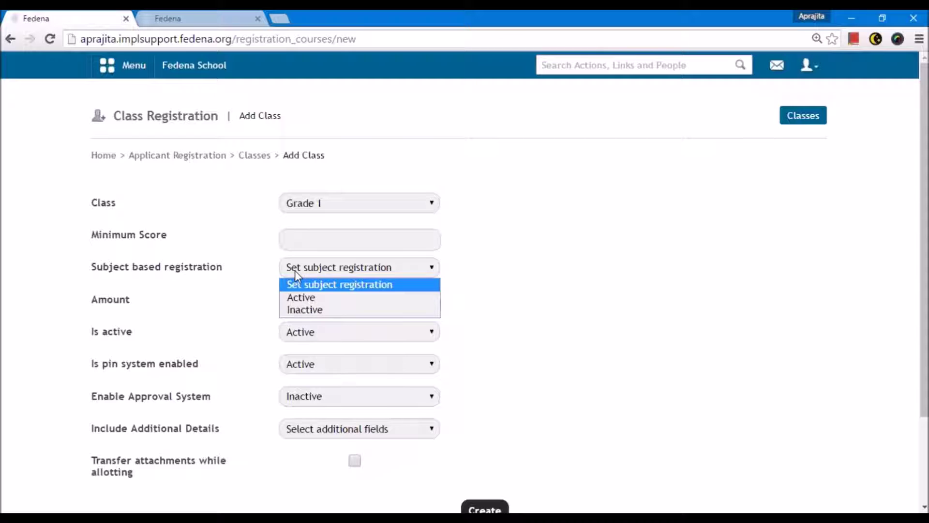
# Set Subject based registration to Active for the Grade 1 class.
pyautogui.click(305, 295)
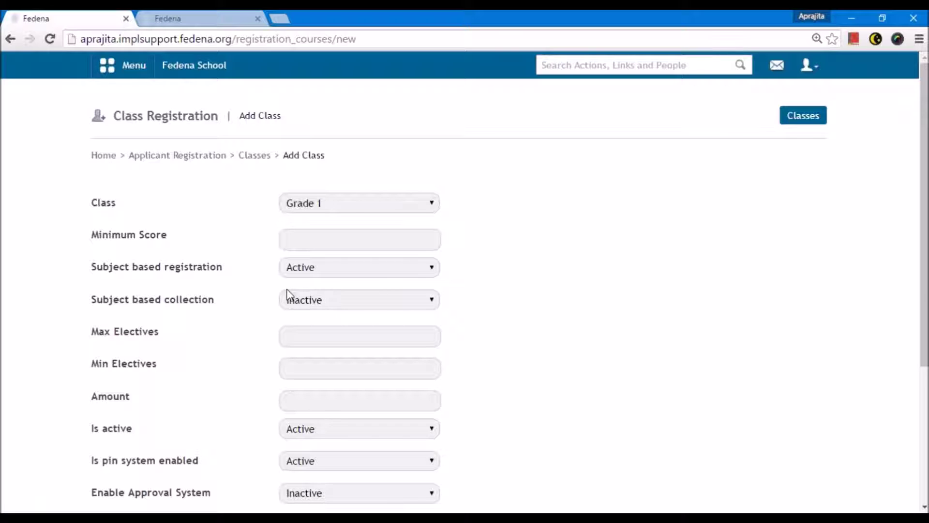
# In the second tab, open Grade 1 under Manage Class/Batch, showing batches G1 - A 2016 and G1 - B 2016.
pyautogui.click(201, 20)
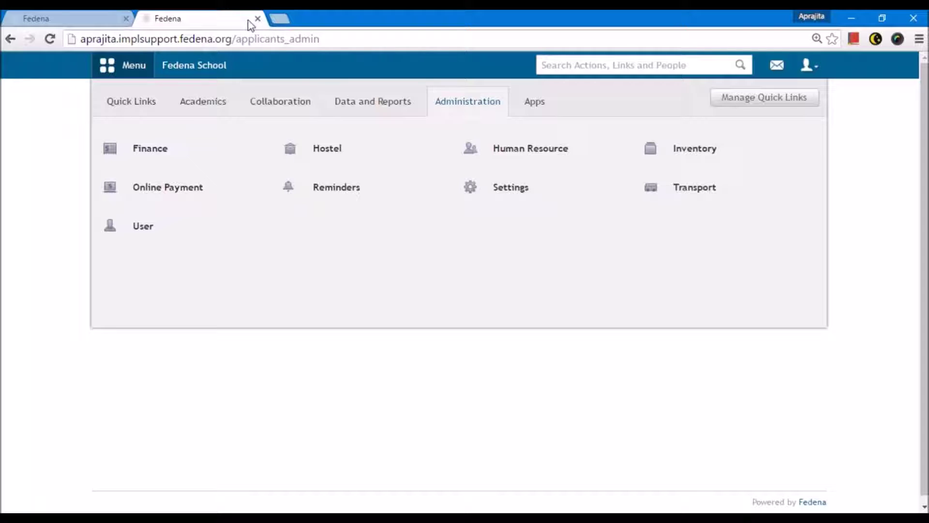
pyautogui.moveTo(500, 189)
pyautogui.click(639, 233)
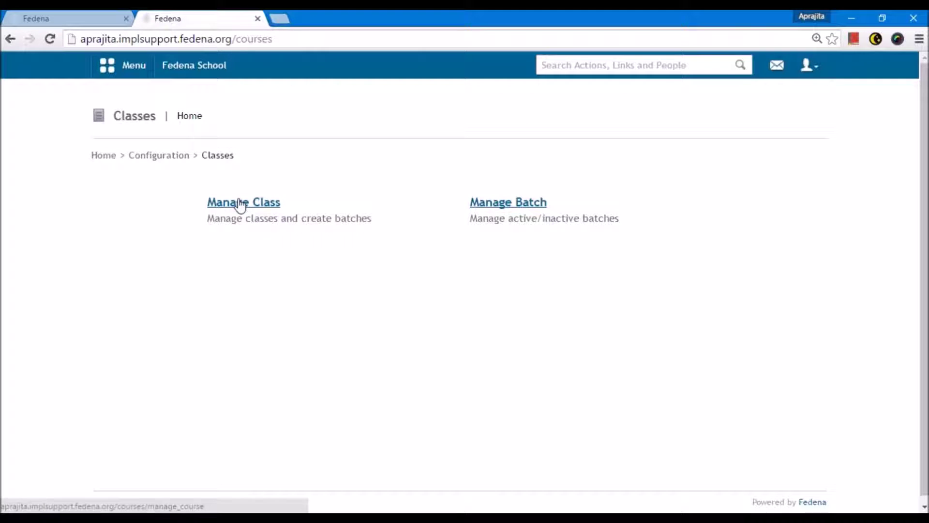
pyautogui.click(240, 203)
pyautogui.click(226, 270)
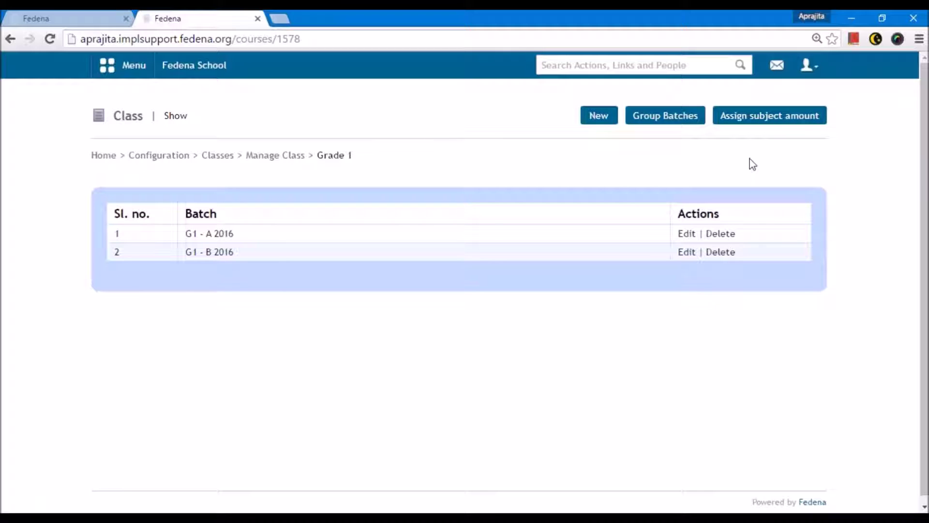
# Assign Grade 1 subject amounts ENG 90 and SCI 70.
pyautogui.click(750, 123)
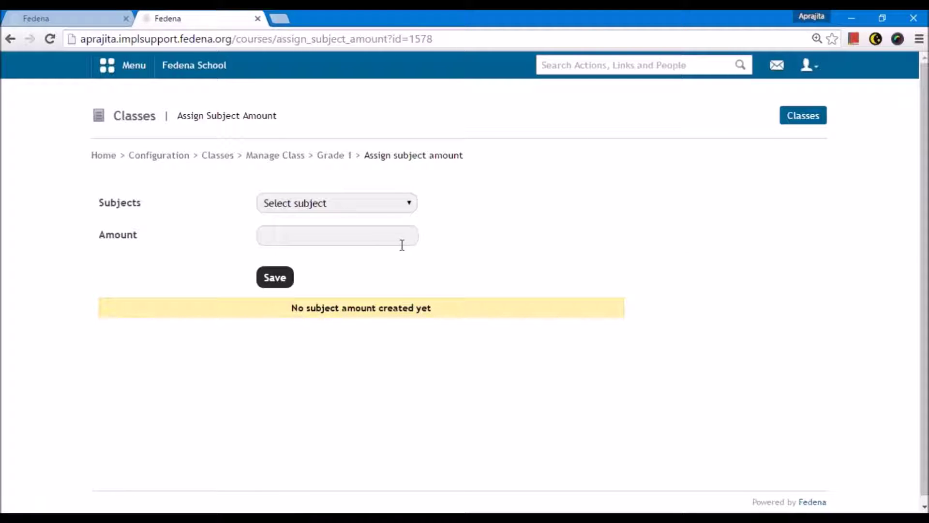
pyautogui.click(369, 204)
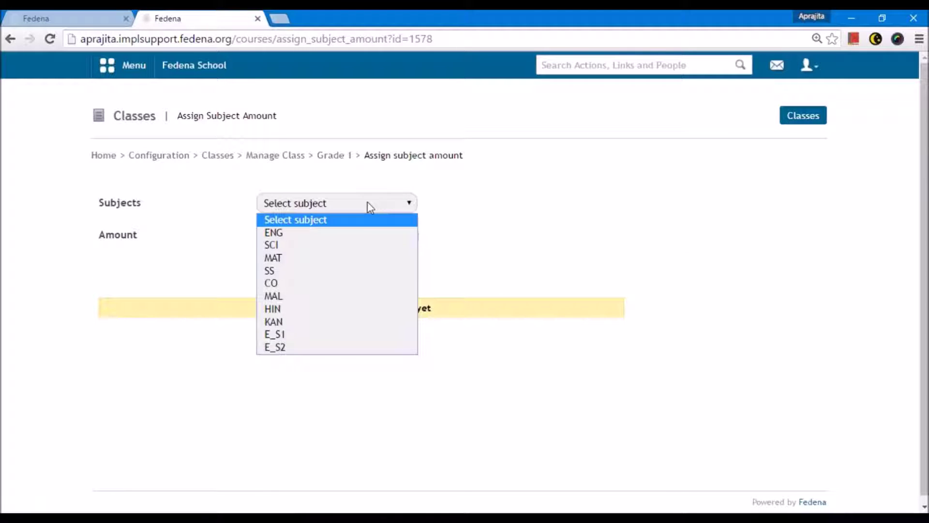
pyautogui.click(363, 236)
pyautogui.click(331, 238)
pyautogui.write('90')
pyautogui.click(492, 262)
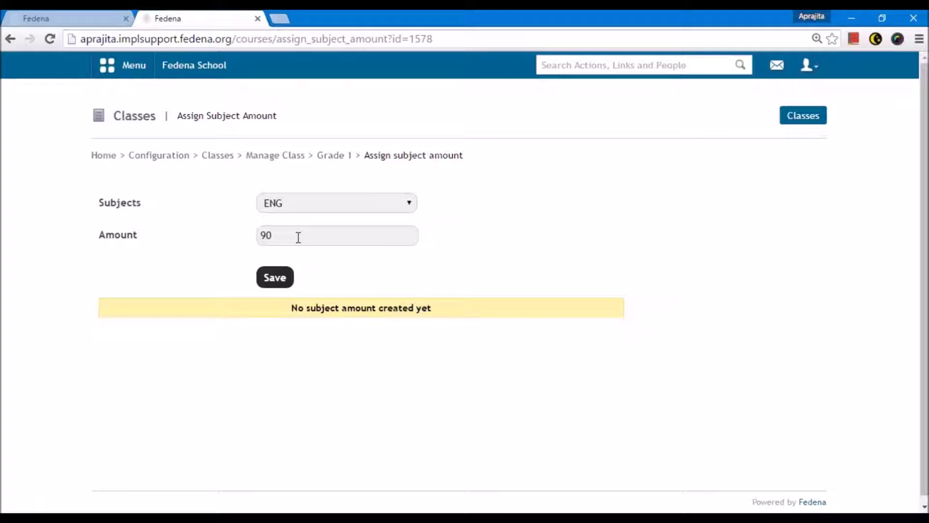
pyautogui.click(273, 280)
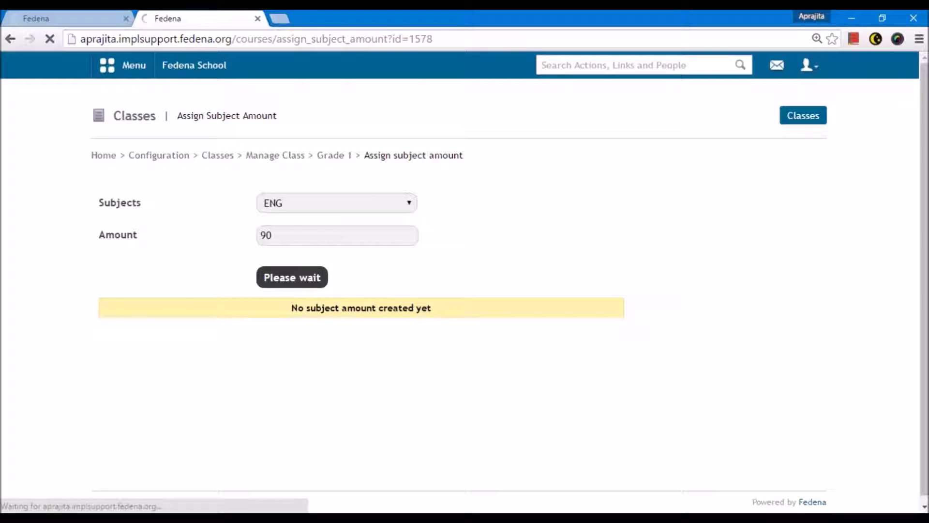
pyautogui.click(297, 232)
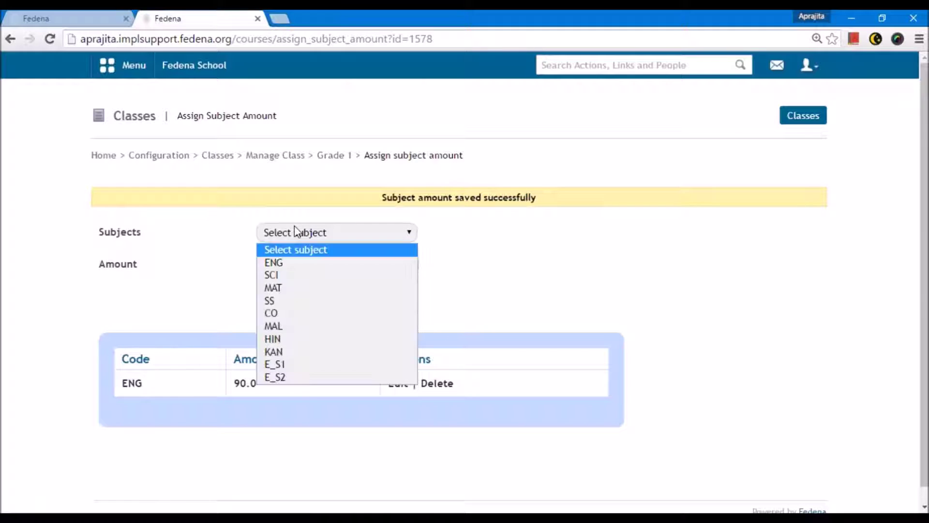
pyautogui.click(302, 275)
pyautogui.click(297, 264)
pyautogui.write('70')
pyautogui.press('Return')
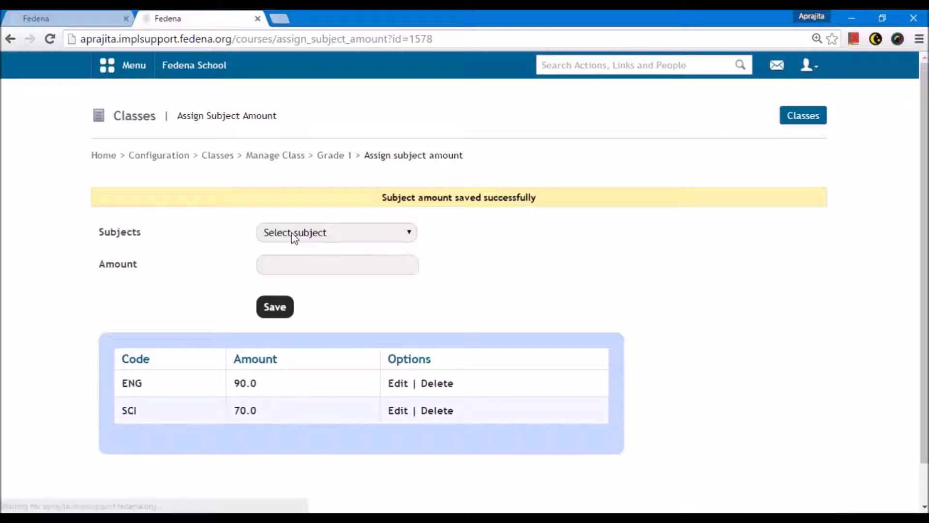
# Select E_S1, then check the G1 - A 2016 batch's subject and employee allocation in a new tab.
pyautogui.click(294, 234)
pyautogui.click(300, 365)
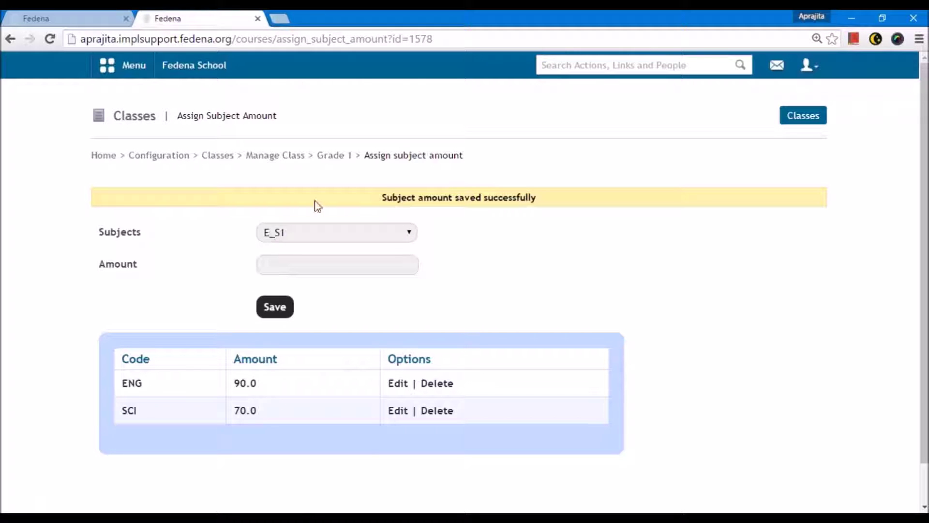
pyautogui.rightClick(332, 157)
pyautogui.click(370, 166)
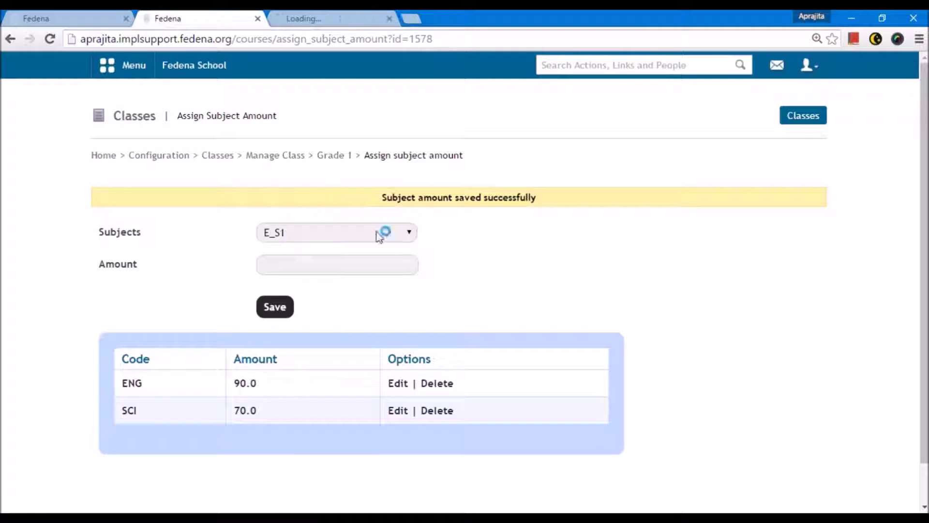
pyautogui.click(309, 13)
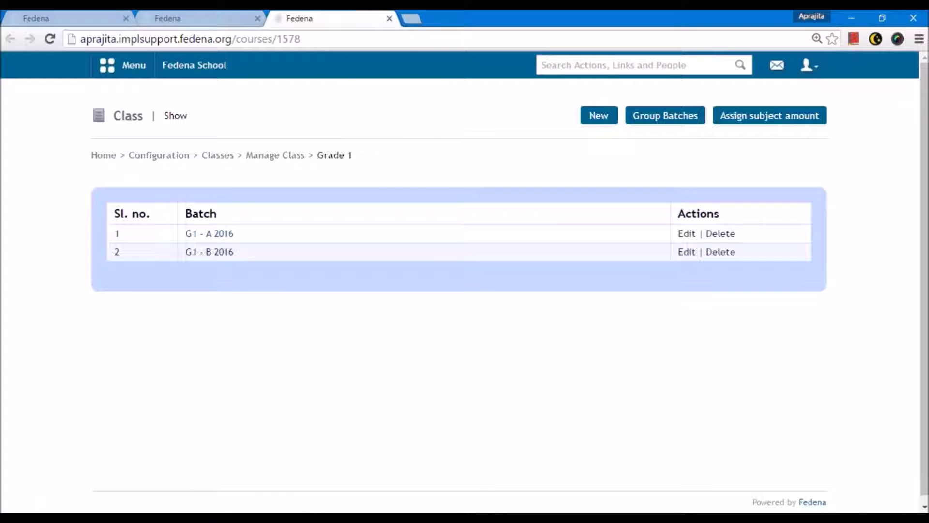
pyautogui.click(224, 235)
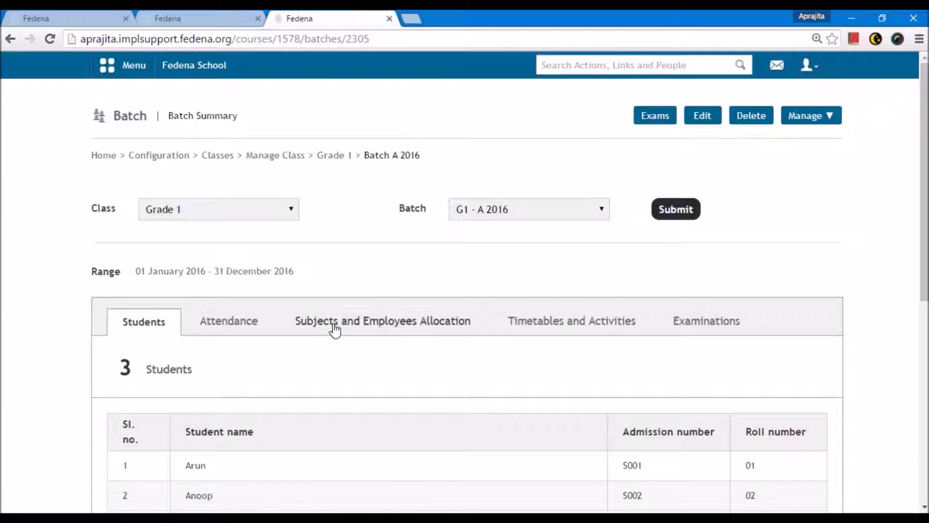
pyautogui.click(334, 329)
pyautogui.scroll(-10, 334, 326)
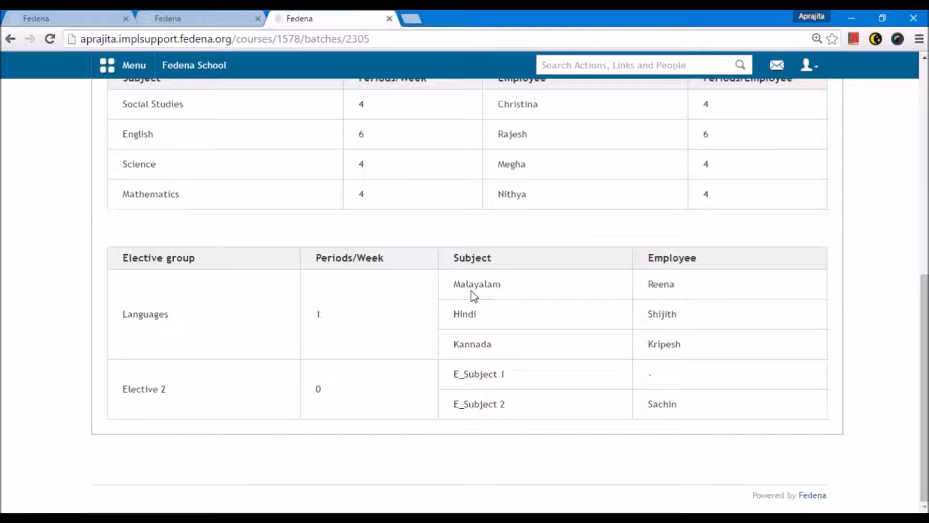
pyautogui.click(175, 12)
# Save subject amounts E_S1 100 and E_S2 200.
pyautogui.click(276, 267)
pyautogui.write('100')
pyautogui.click(284, 304)
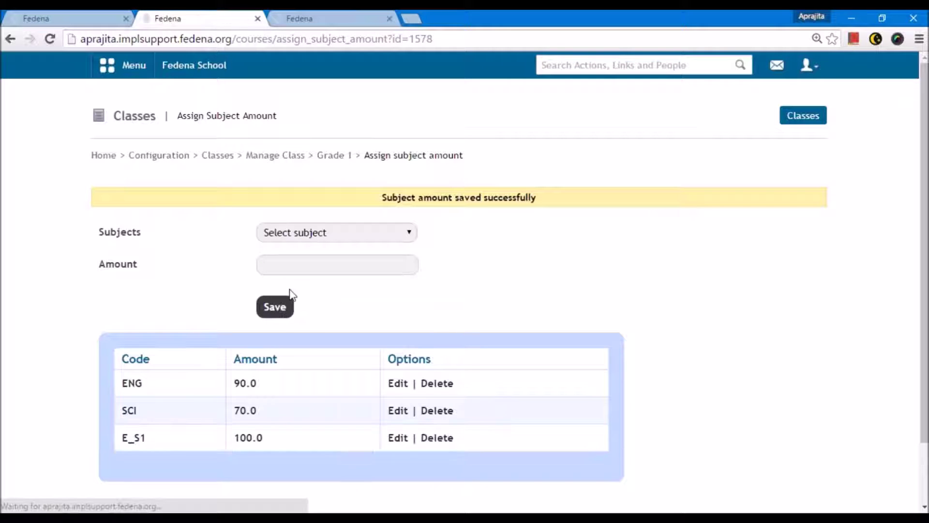
pyautogui.click(310, 233)
pyautogui.click(292, 378)
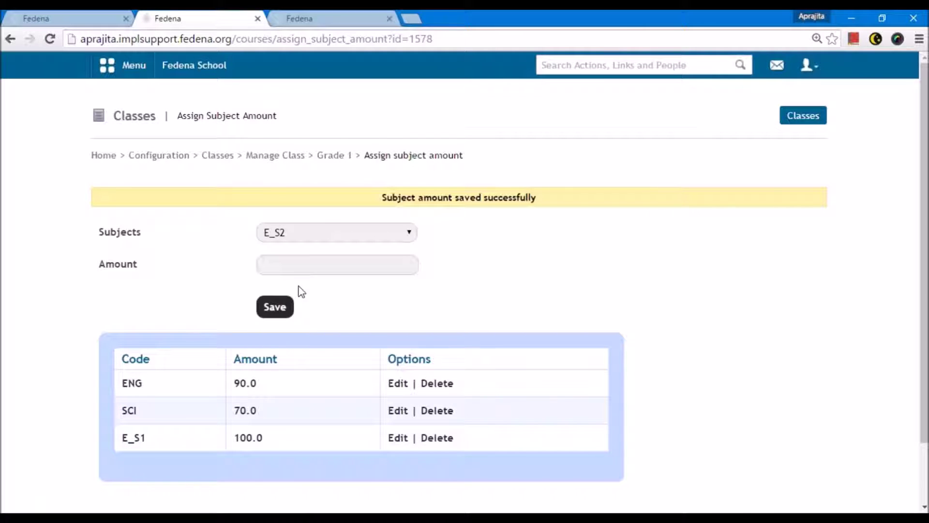
pyautogui.click(301, 265)
pyautogui.write('200')
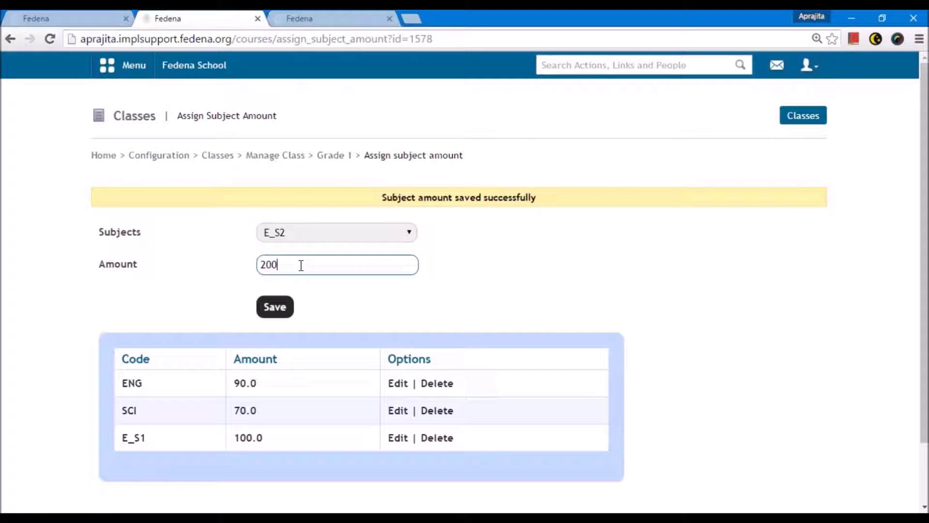
pyautogui.press('Return')
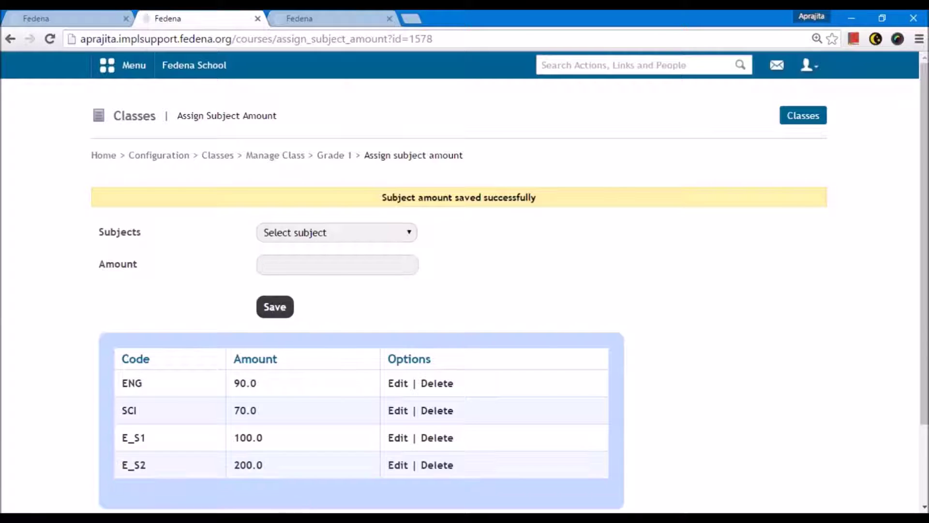
# Review the batch's Languages and Elective 2 groups, then return to the Grade 1 Add Class form.
pyautogui.click(344, 17)
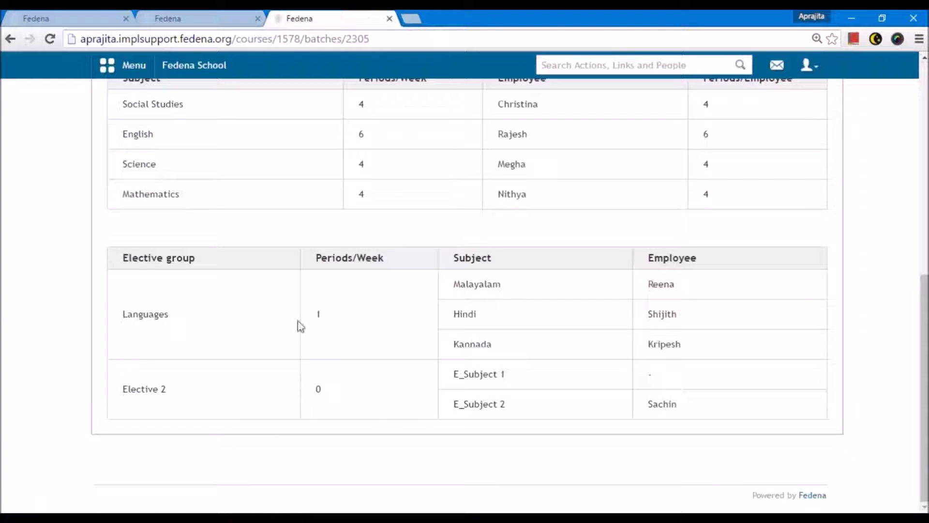
pyautogui.scroll(2, 289, 325)
pyautogui.scroll(1, 160, 237)
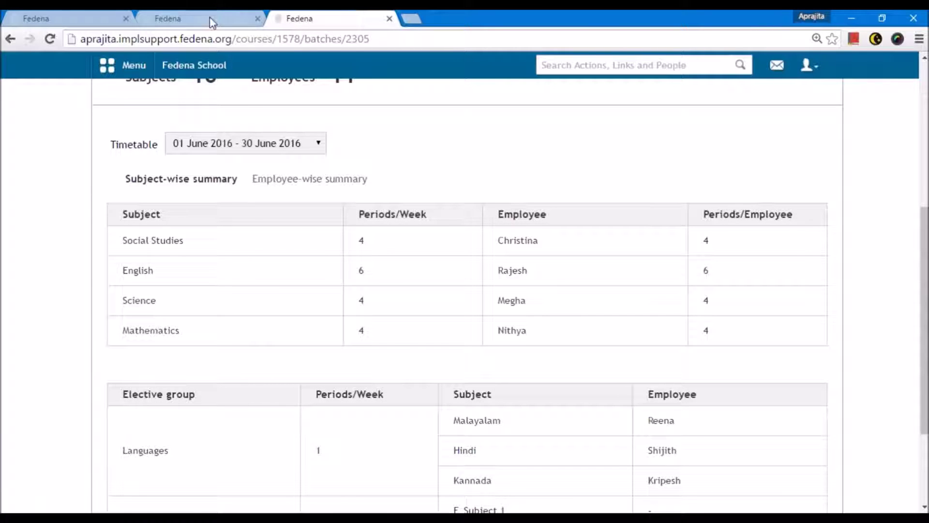
pyautogui.hotkey('ctrl', 'shift', 'Tab')
pyautogui.hotkey('ctrl', 'Tab')
pyautogui.scroll(-3, 217, 357)
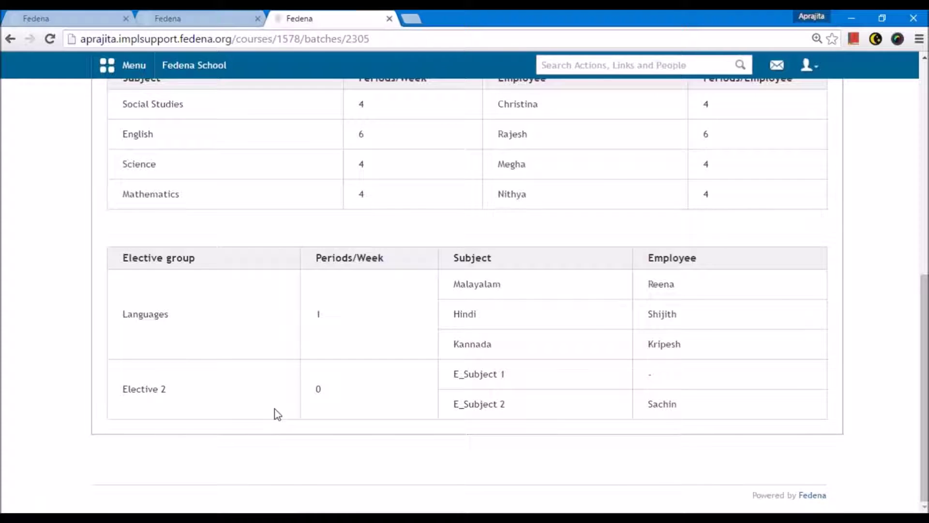
pyautogui.scroll(5, 276, 414)
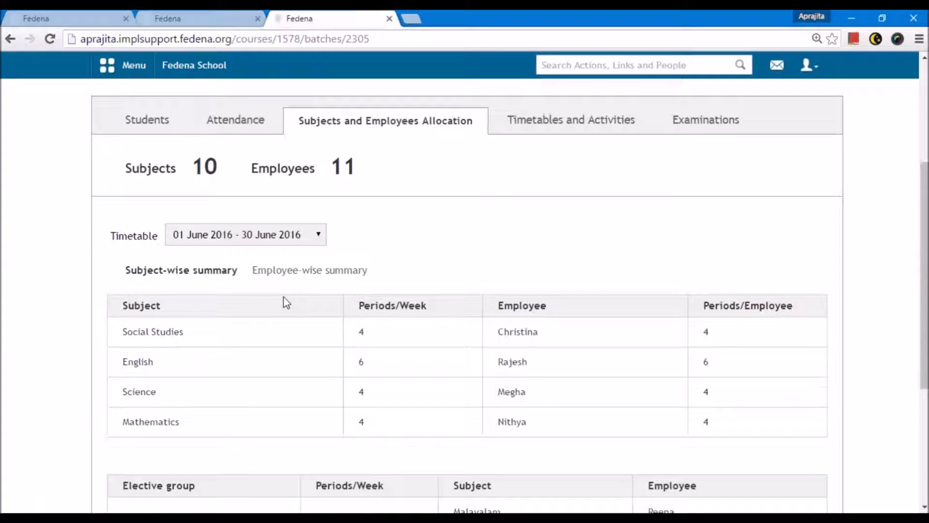
pyautogui.scroll(-2, 288, 300)
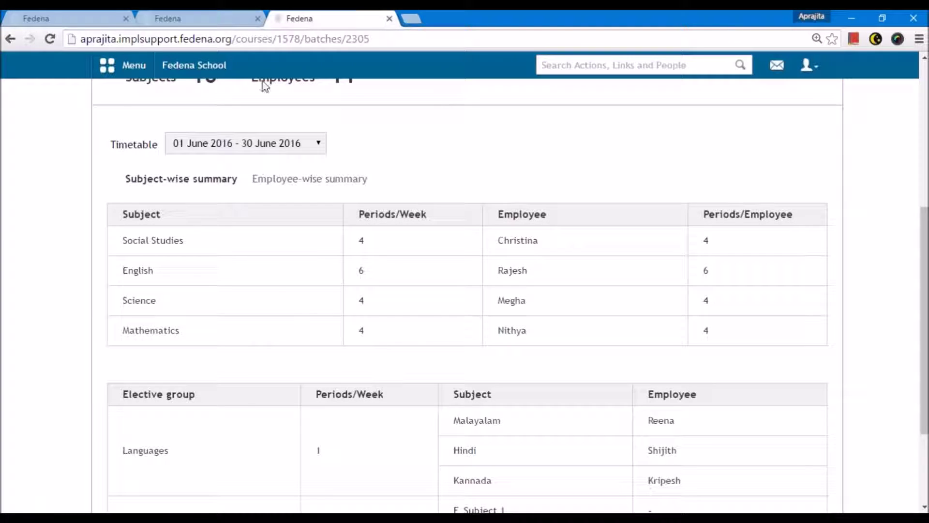
pyautogui.click(61, 18)
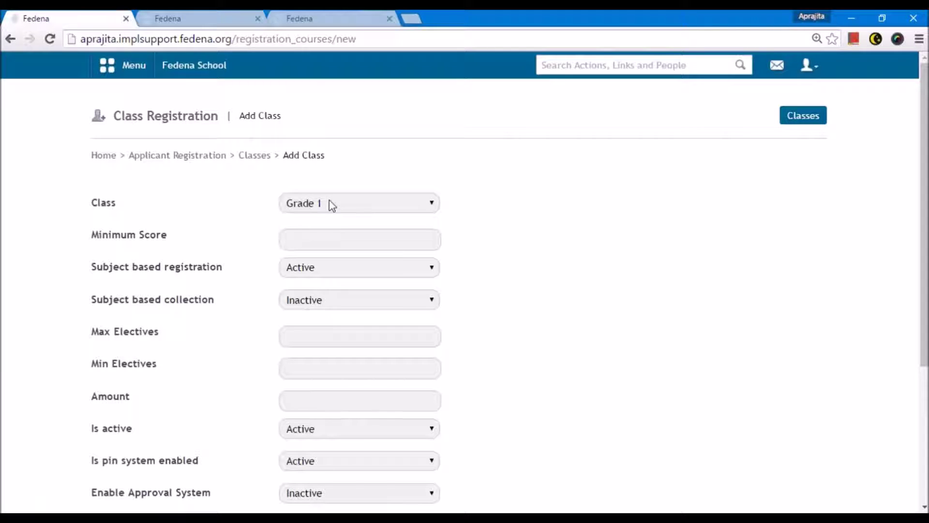
# Enter a minimum score of 90 for Grade 1 and set Subject based collection to Active.
pyautogui.click(294, 207)
pyautogui.click(305, 243)
pyautogui.click(304, 244)
pyautogui.write('90')
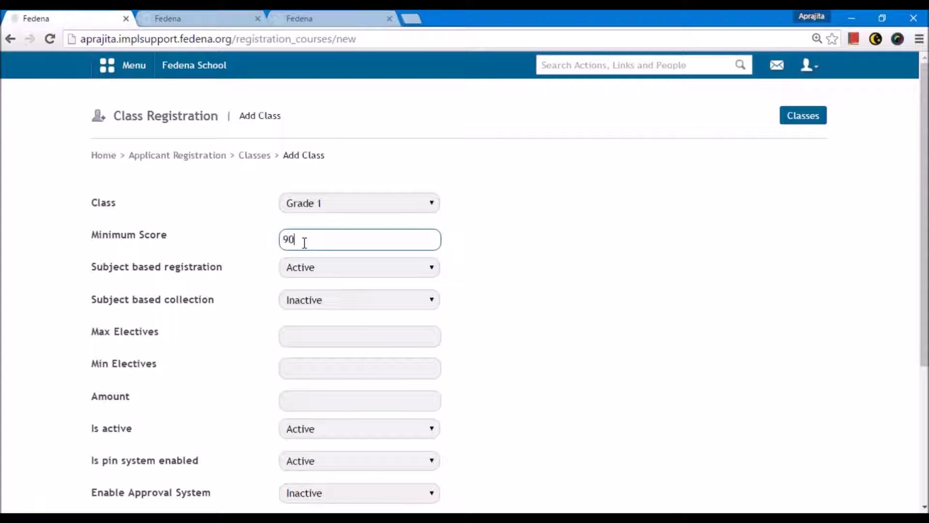
pyautogui.click(240, 291)
pyautogui.click(315, 272)
pyautogui.click(315, 272)
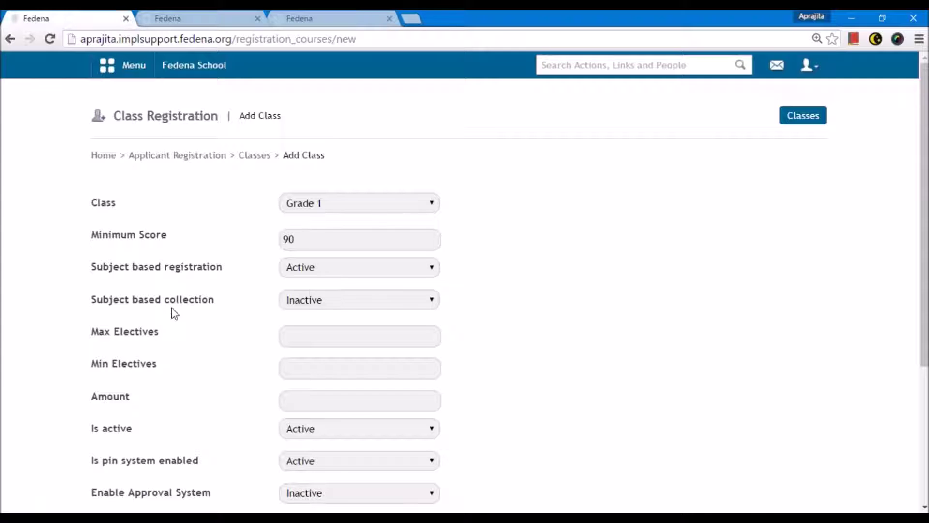
pyautogui.click(312, 300)
pyautogui.click(313, 317)
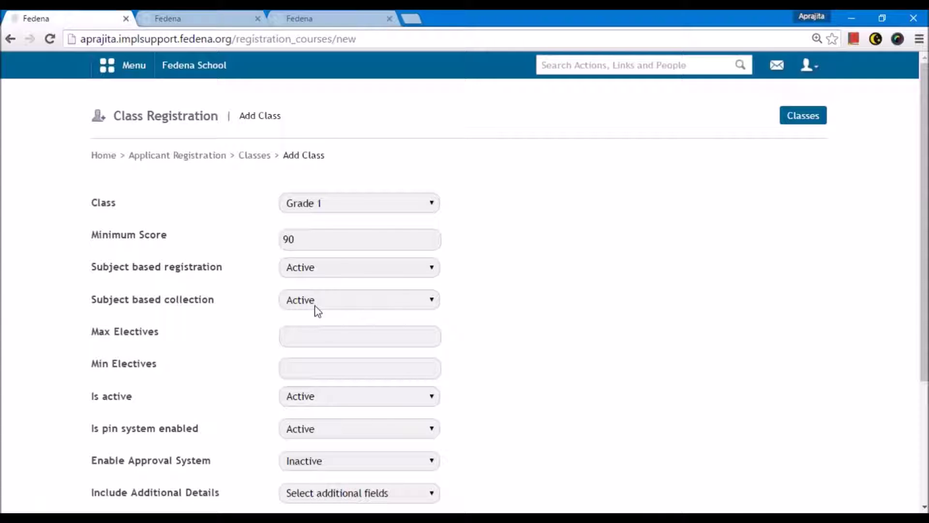
# Compare the saved subject amounts with the Grade 1 batch subject summary, highlighting English.
pyautogui.click(208, 18)
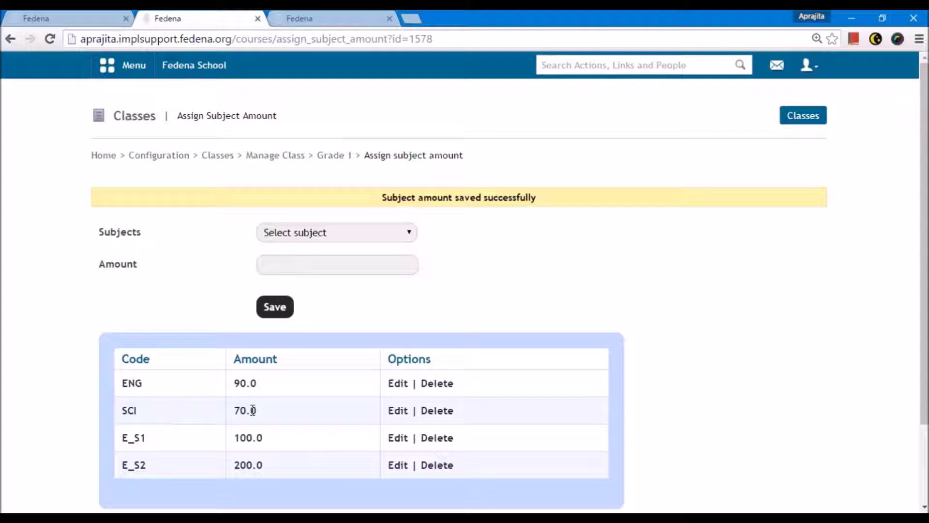
pyautogui.click(317, 20)
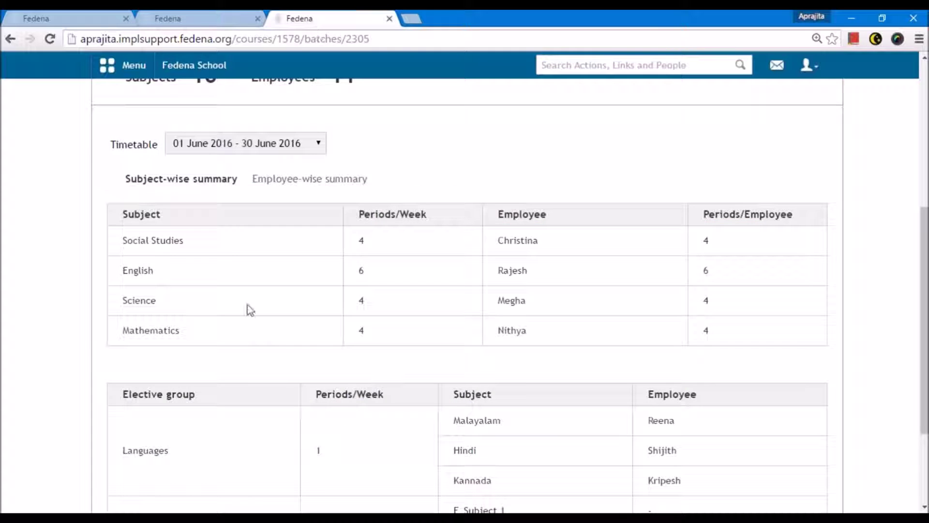
pyautogui.moveTo(155, 271); pyautogui.dragTo(121, 310)
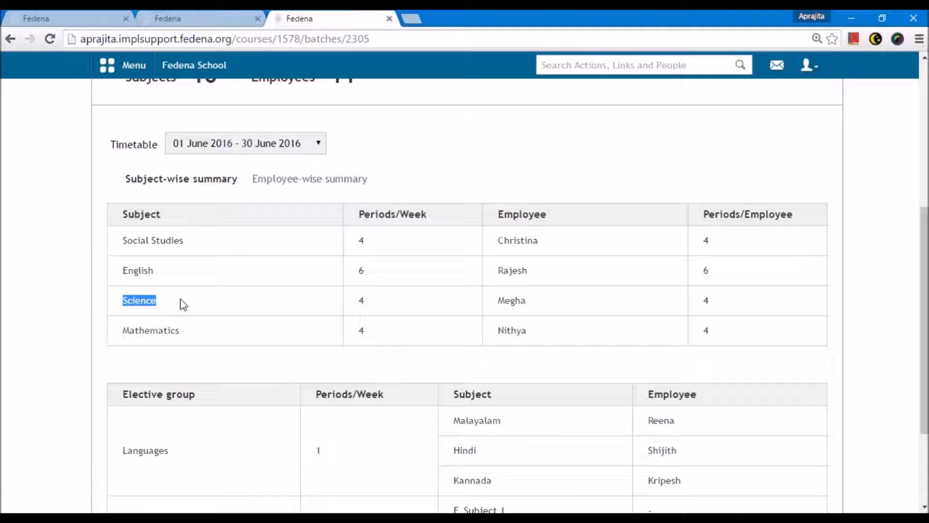
pyautogui.click(196, 19)
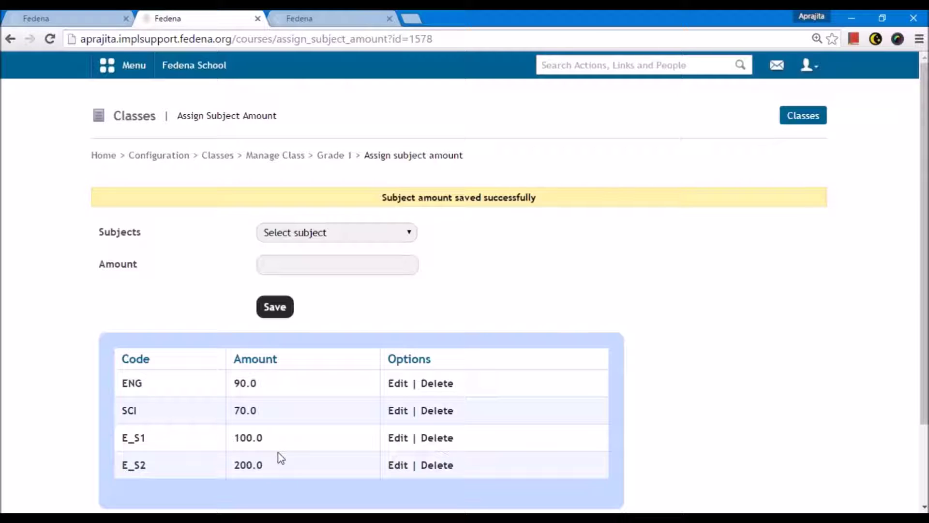
# Set maximum electives to 2 and minimum electives to 1 on the Grade 1 form.
pyautogui.click(76, 17)
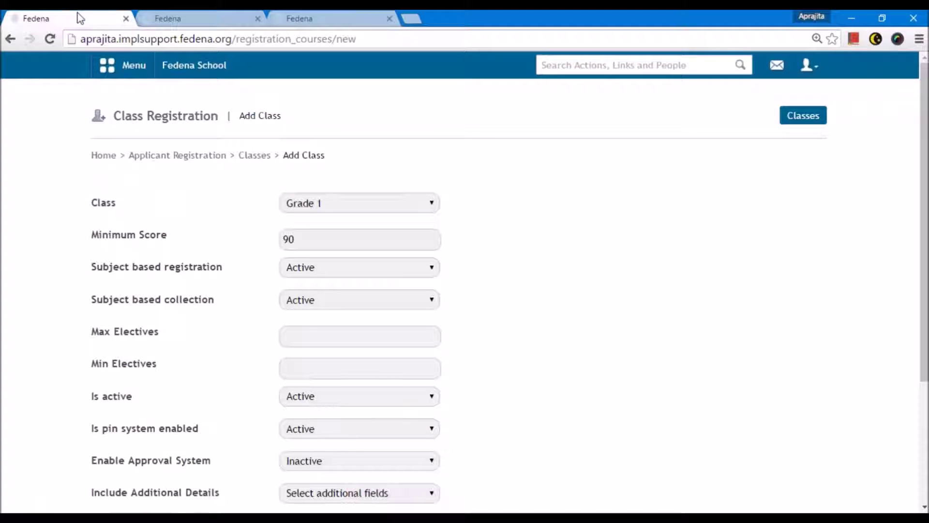
pyautogui.click(304, 341)
pyautogui.write('2')
pyautogui.click(300, 371)
pyautogui.write('1')
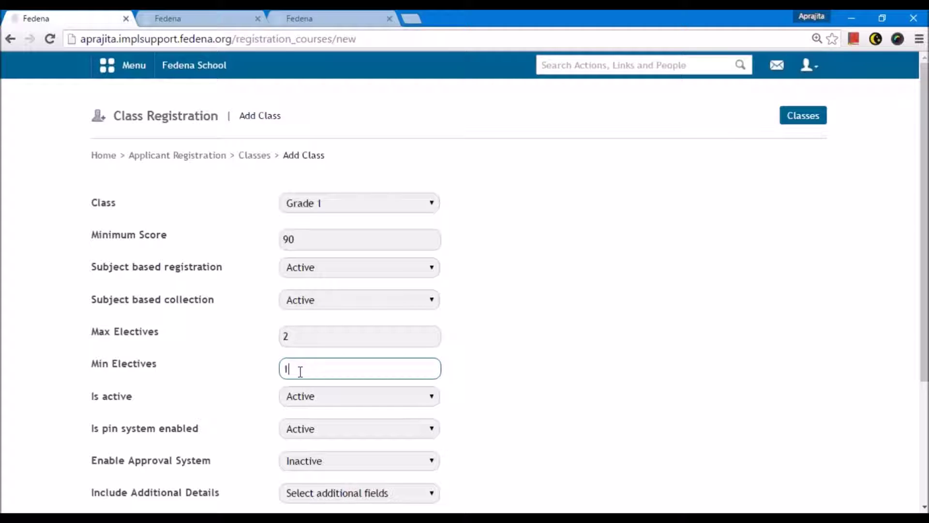
pyautogui.click(476, 376)
pyautogui.scroll(-1, 479, 376)
pyautogui.scroll(-2, 479, 376)
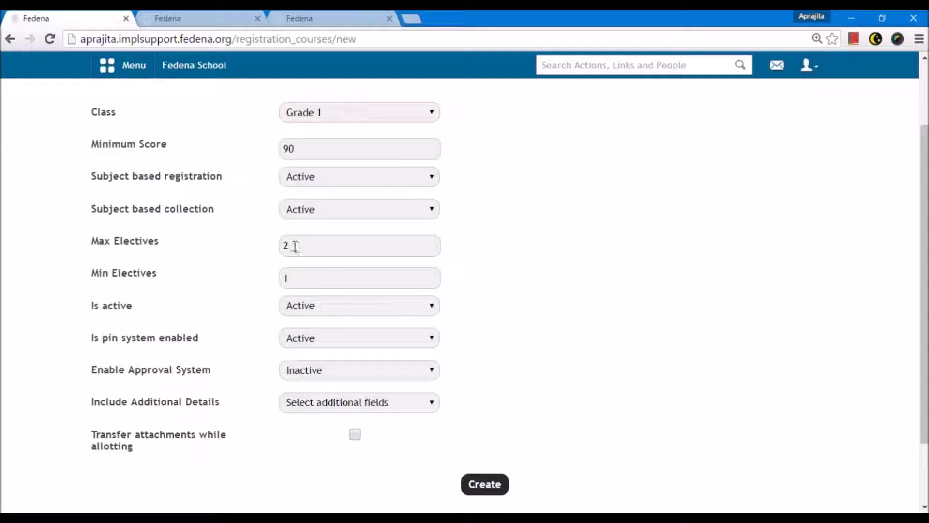
# Review the batch subjects summary and subject amounts pages, then return to the class form.
pyautogui.click(300, 18)
pyautogui.scroll(-1, 234, 343)
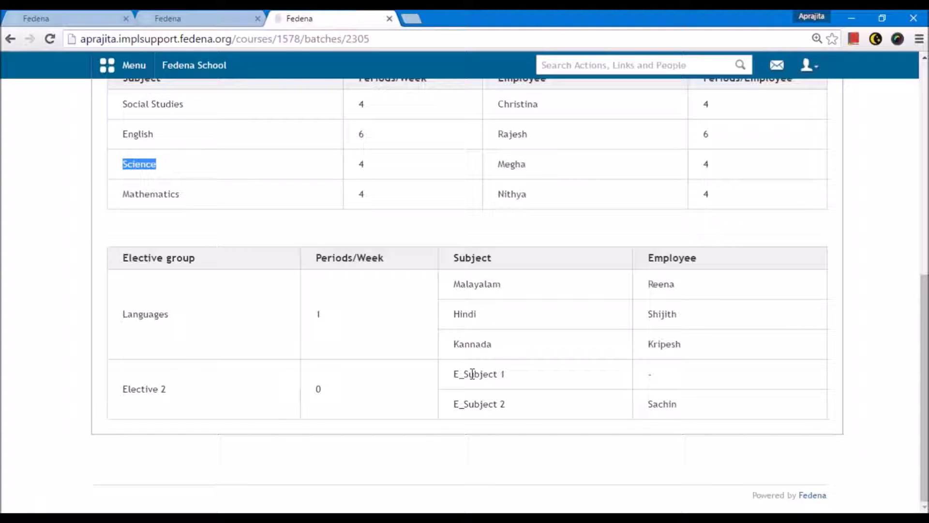
pyautogui.click(160, 15)
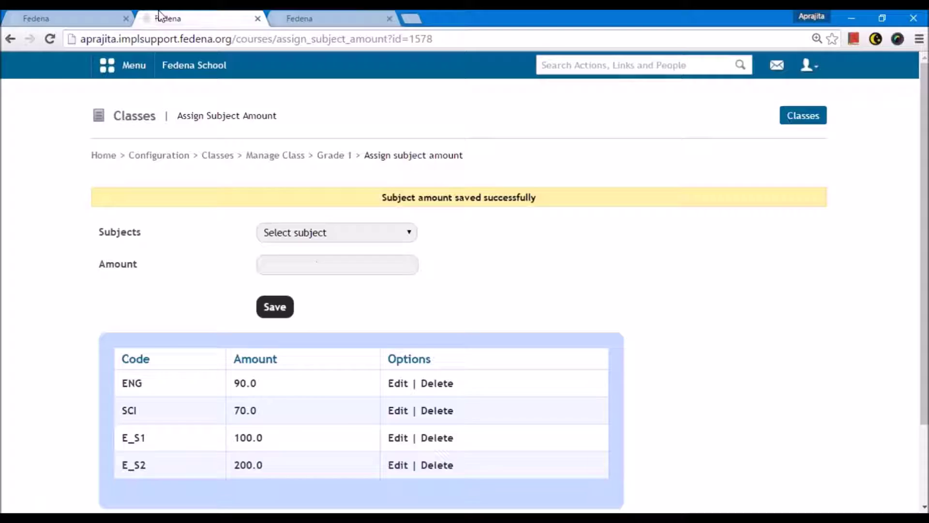
pyautogui.click(68, 18)
pyautogui.scroll(-2, 88, 225)
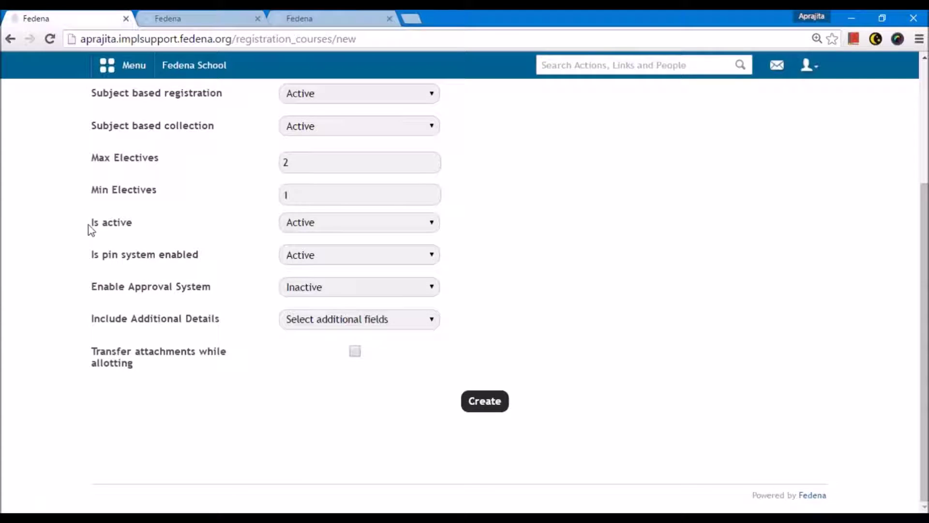
# Keep Is active as Active and set Enable Approval System and Include Additional Details to Active.
pyautogui.click(315, 221)
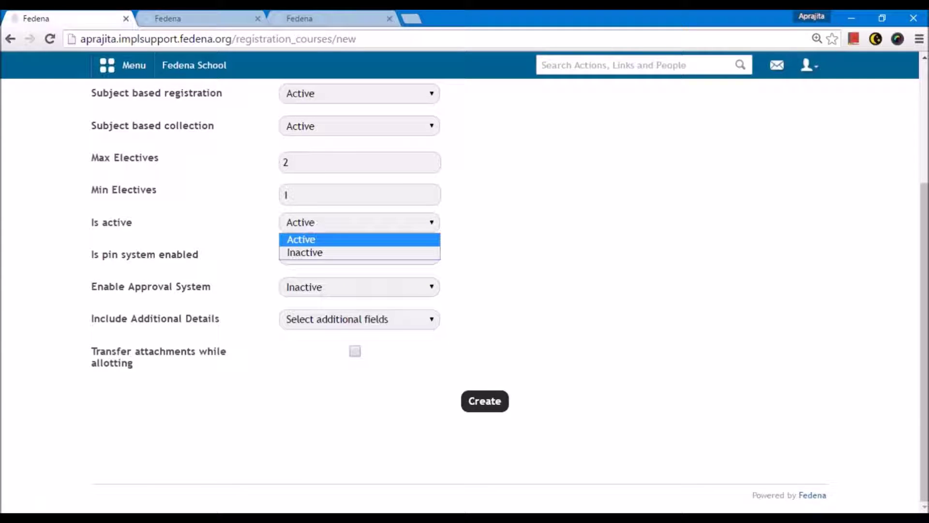
pyautogui.click(316, 221)
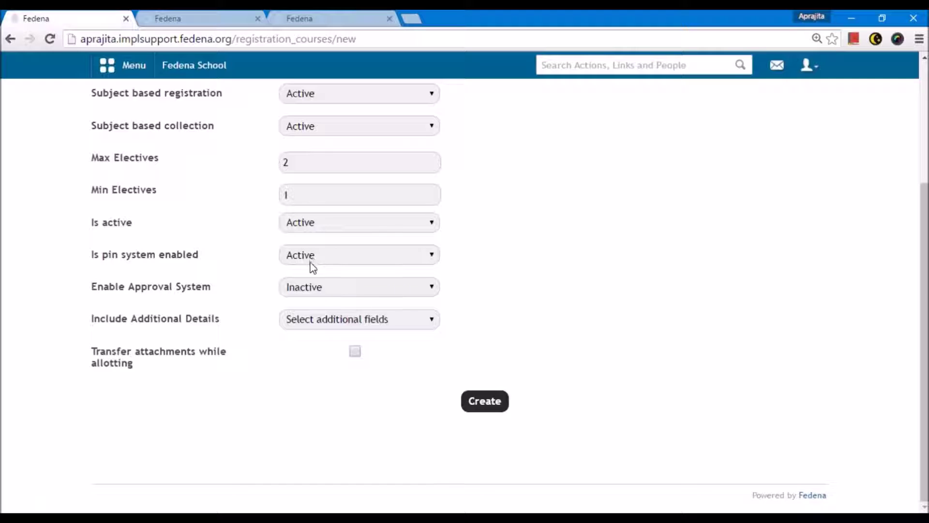
pyautogui.click(325, 288)
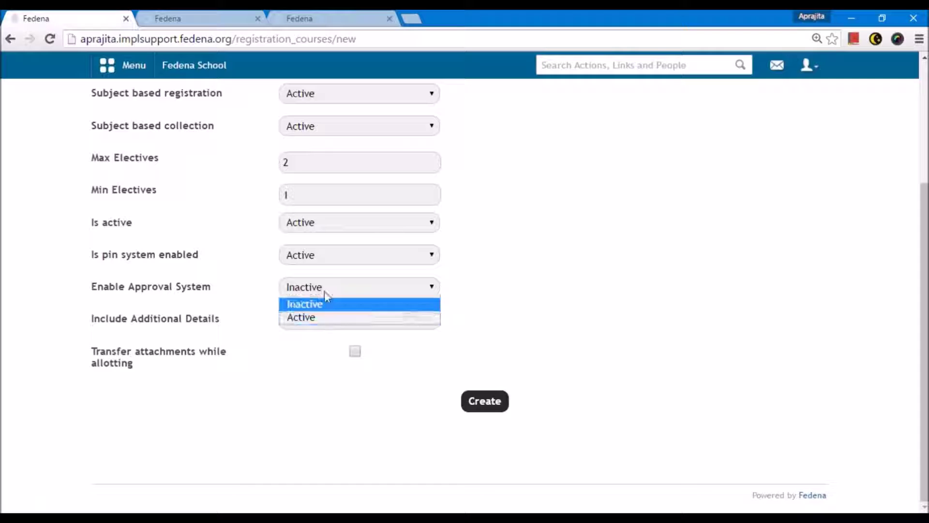
pyautogui.click(322, 319)
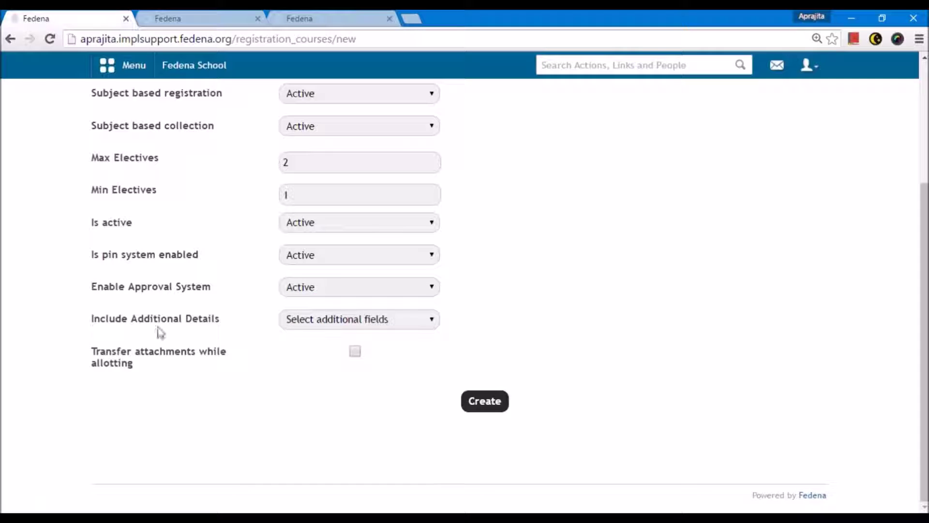
pyautogui.click(314, 326)
pyautogui.click(317, 347)
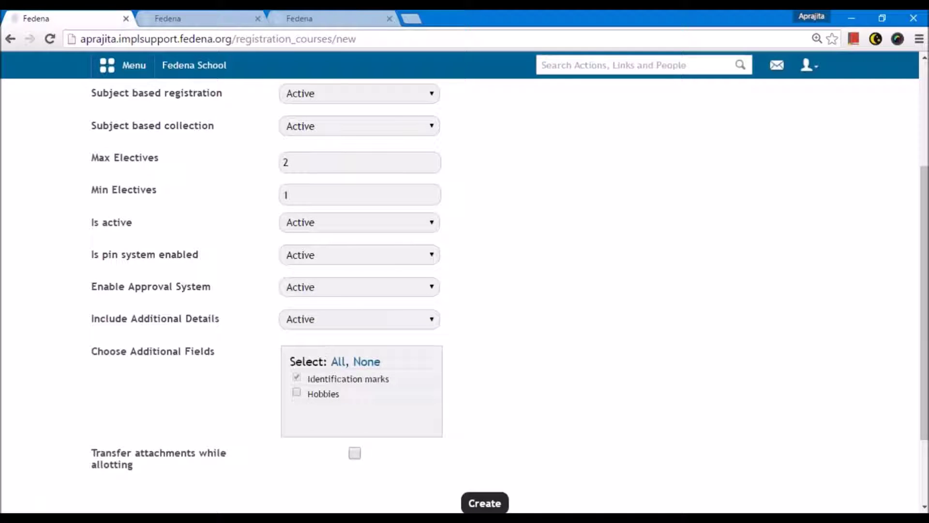
# Tick Hobbies and Transfer attachments while allotting, then create the Grade 1 class.
pyautogui.click(297, 392)
pyautogui.scroll(-1, 320, 397)
pyautogui.scroll(-2, 320, 396)
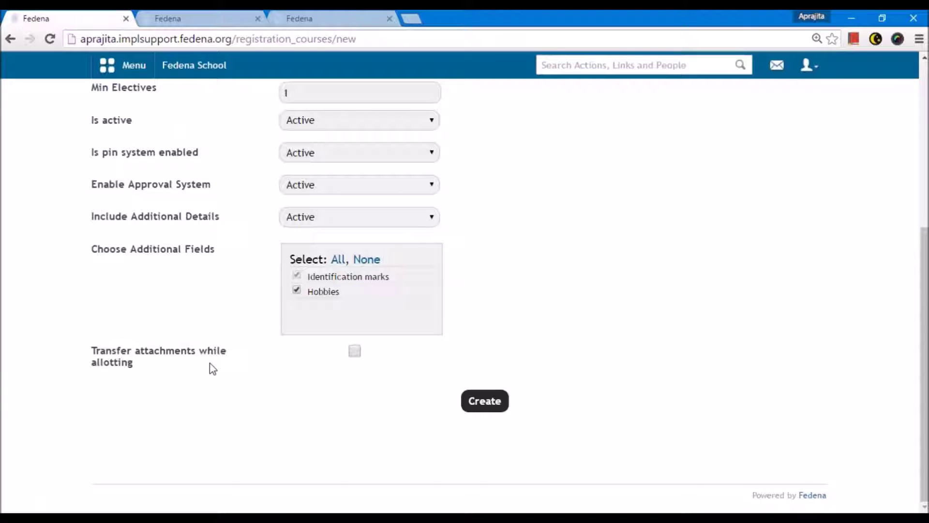
pyautogui.click(356, 352)
pyautogui.click(483, 401)
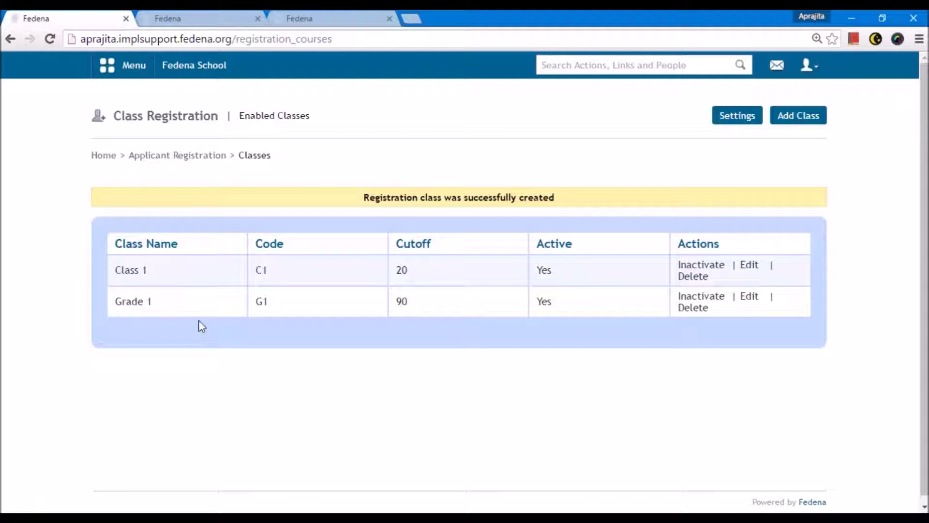
# Go to registration Settings and then Manage Pins.
pyautogui.click(736, 118)
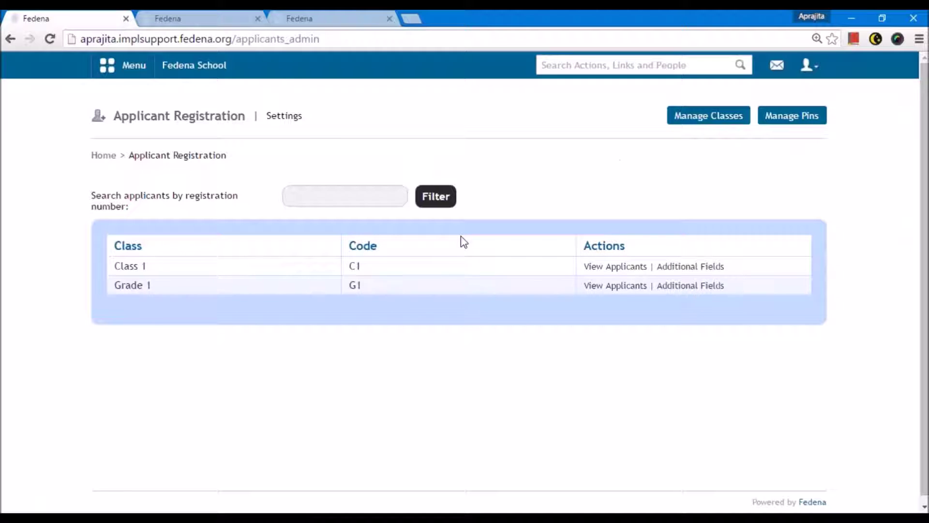
pyautogui.click(791, 119)
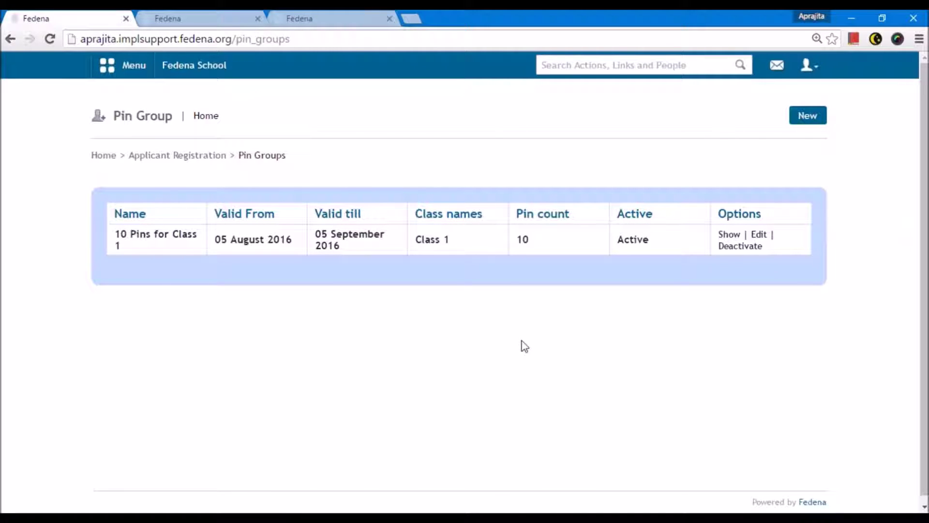
# Save a new active pin group 'Pin for 2016 admissions' with 5 pins for Class 1 and Grade 1.
pyautogui.click(810, 118)
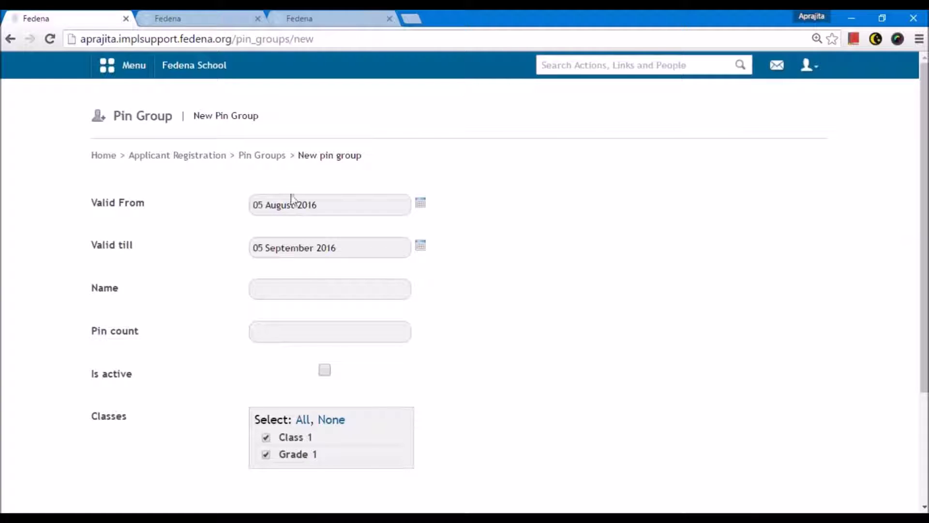
pyautogui.click(303, 291)
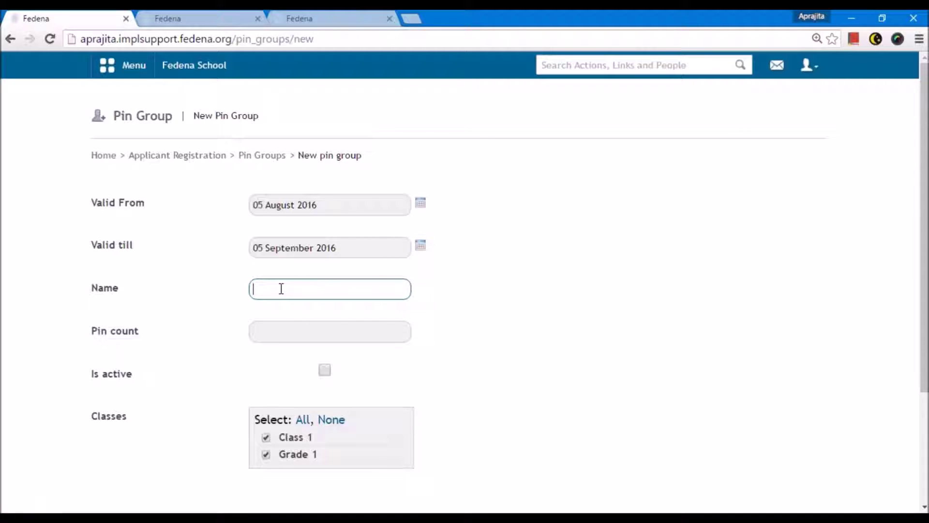
pyautogui.write('Pin for 2016 admissions')
pyautogui.click(316, 338)
pyautogui.write('5')
pyautogui.scroll(-2, 317, 334)
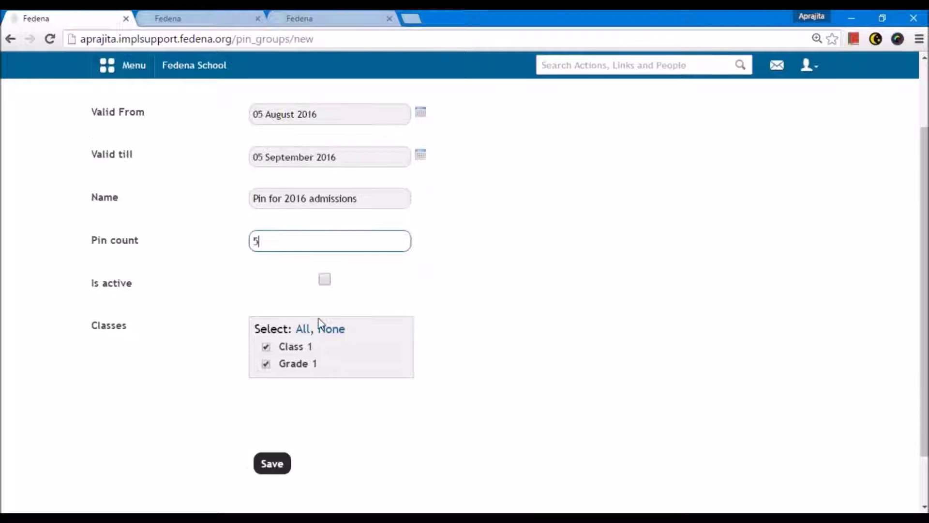
pyautogui.click(325, 279)
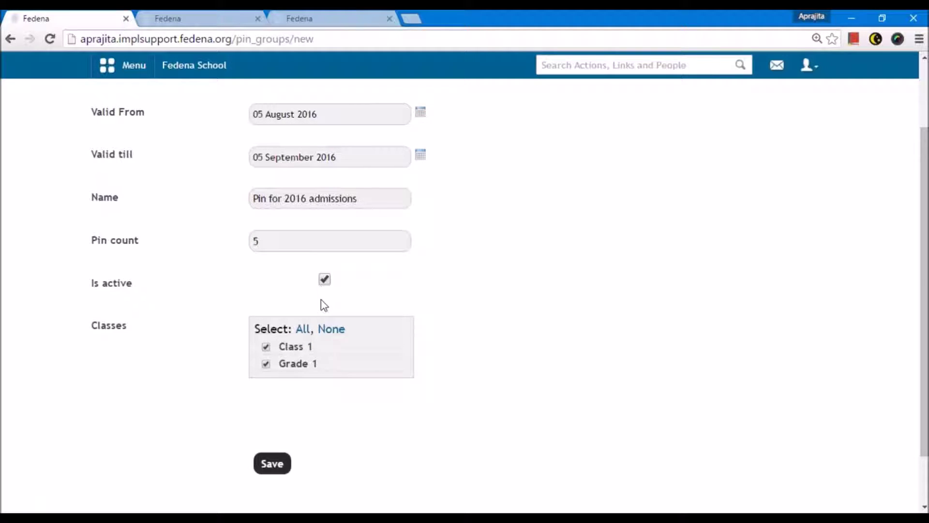
pyautogui.click(272, 463)
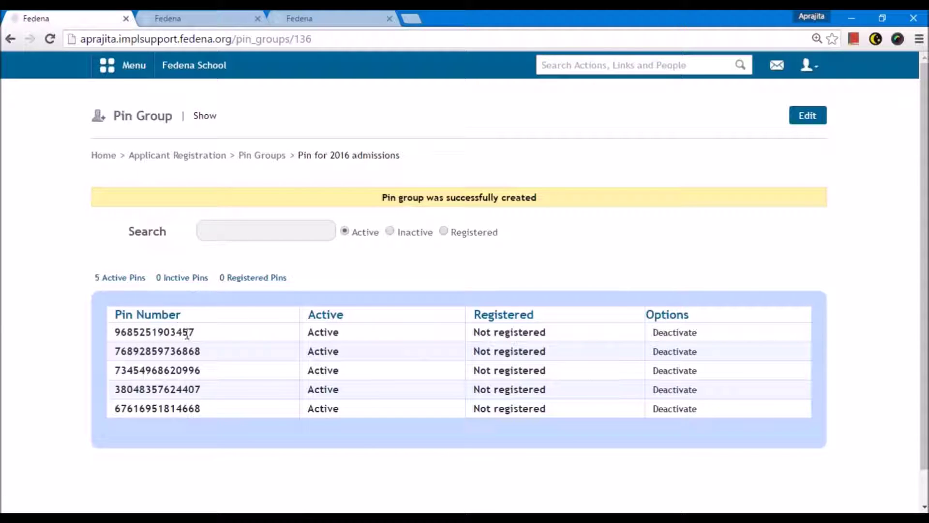
# Select the first generated pin number on the pin group page.
pyautogui.doubleClick(170, 331)
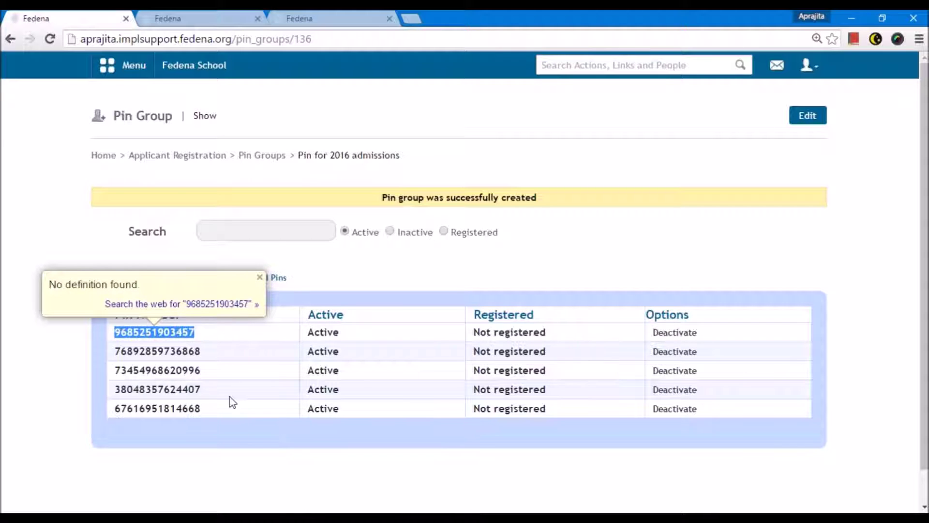
pyautogui.click(199, 346)
pyautogui.doubleClick(170, 332)
pyautogui.click(234, 424)
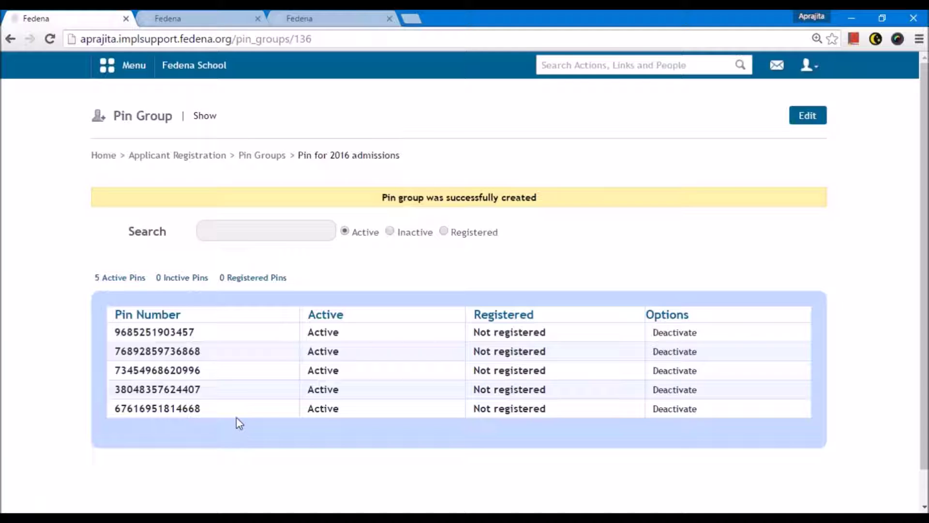
# Select the site's base address in the browser address bar.
pyautogui.click(195, 39)
pyautogui.click(233, 39)
pyautogui.moveTo(232, 39); pyautogui.dragTo(81, 45)
pyautogui.hotkey('ctrl', 'c')
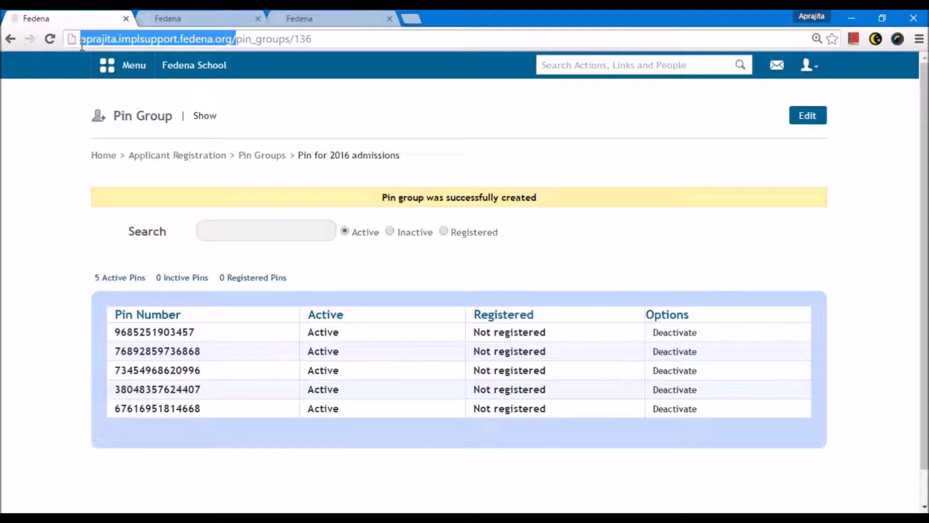
# Copy the base address and load it with 'register' appended in an incognito window.
pyautogui.rightClick(190, 38)
pyautogui.click(222, 90)
pyautogui.hotkey('ctrl', 'shift', 'n')
pyautogui.hotkey('ctrl', 'v')
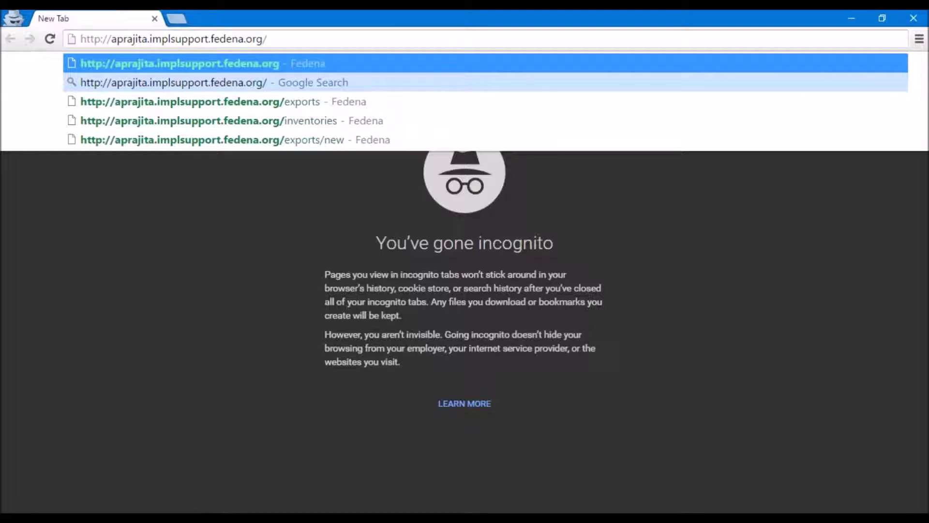
pyautogui.write('regis')
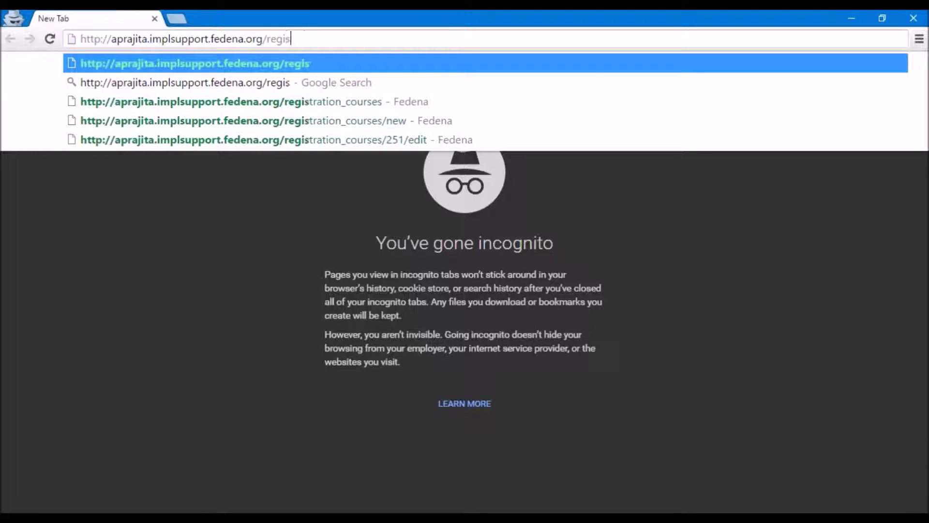
pyautogui.write('ter')
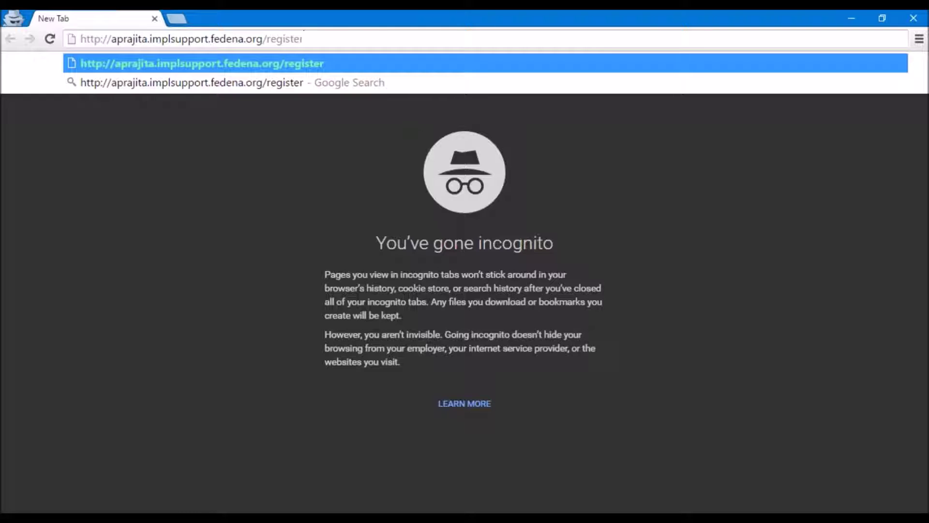
pyautogui.press('Return')
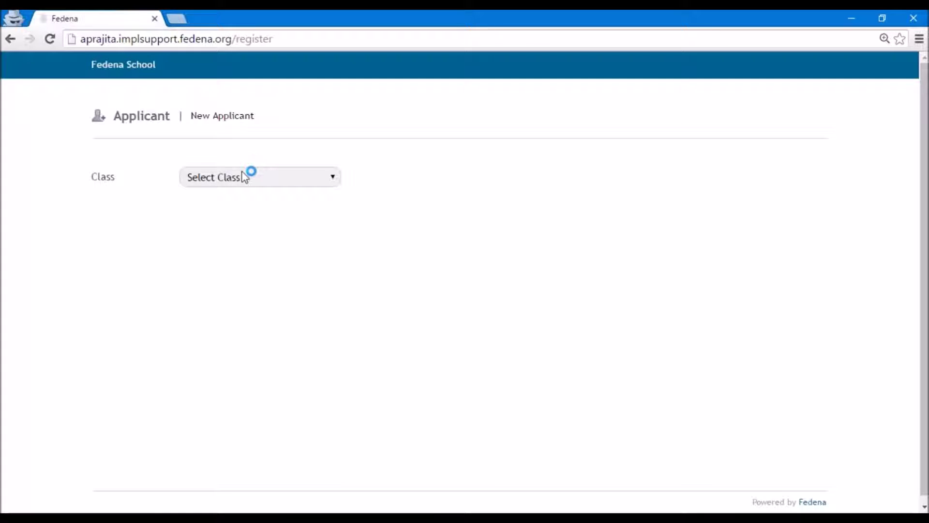
# Choose Grade 1, paste the first pin from the pin group into Pin number, and submit.
pyautogui.click(241, 180)
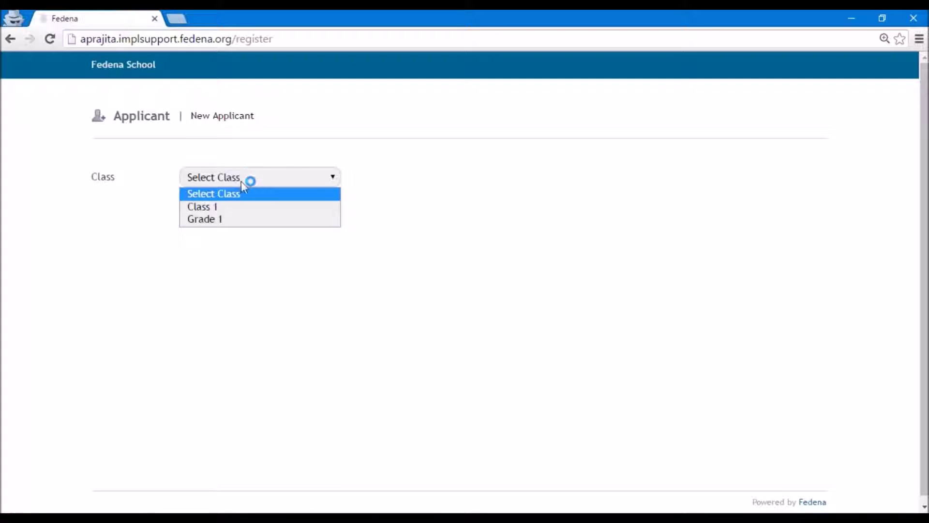
pyautogui.click(238, 220)
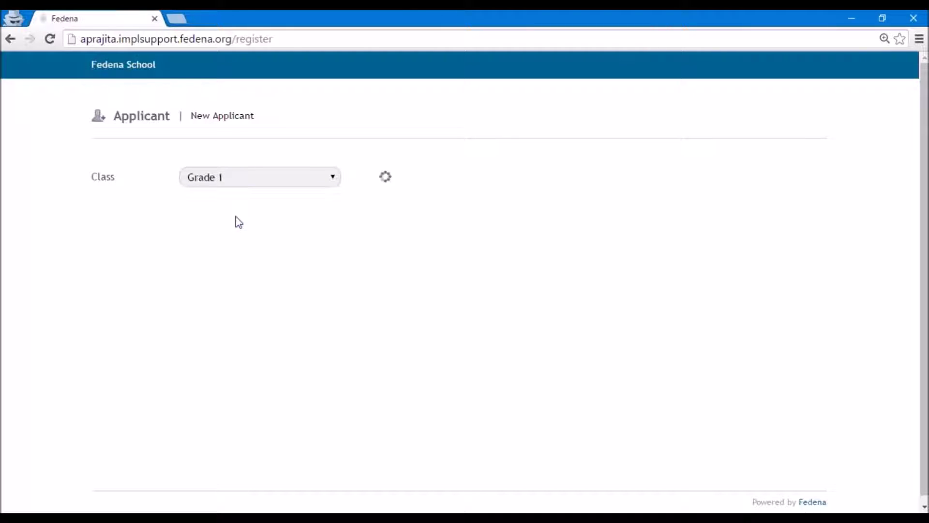
pyautogui.click(260, 207)
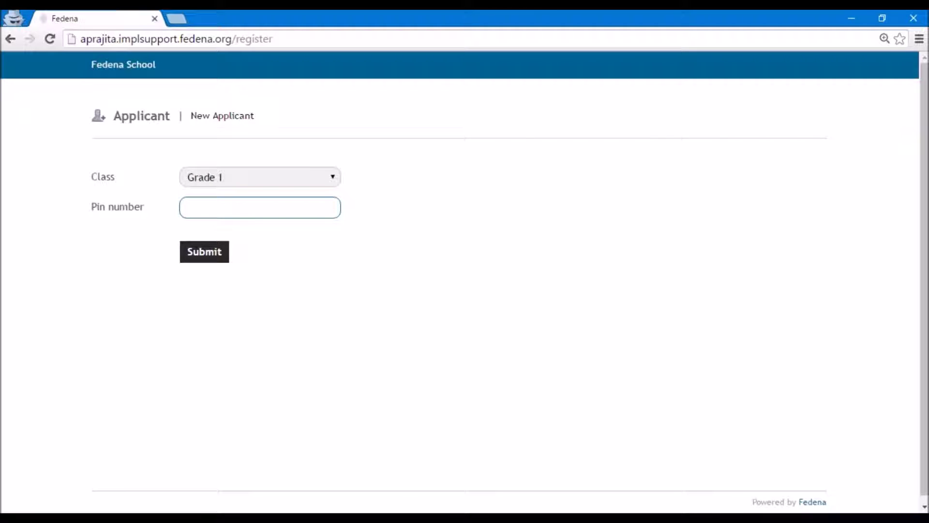
pyautogui.write('aprajita.implsupport.fedena.org/')
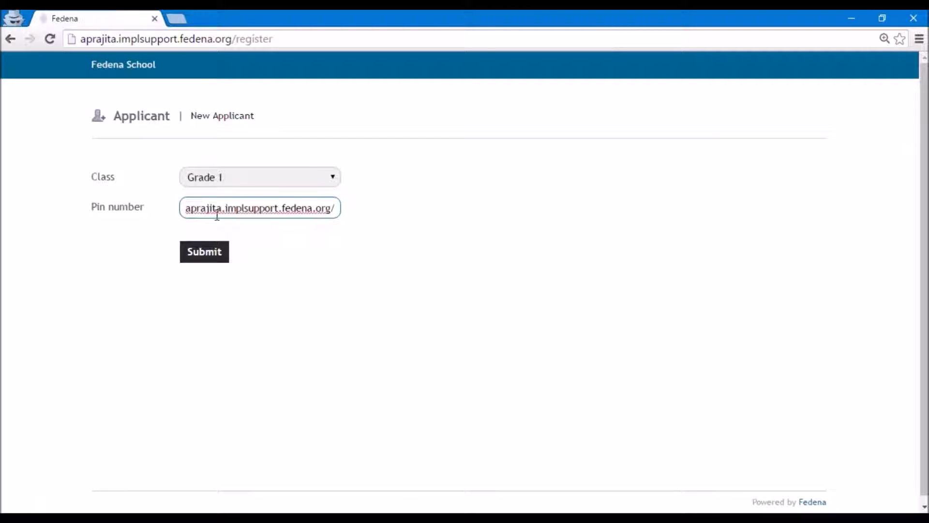
pyautogui.hotkey('ctrl', 'a')
pyautogui.press('BackSpace')
pyautogui.hotkey('alt', 'Tab')
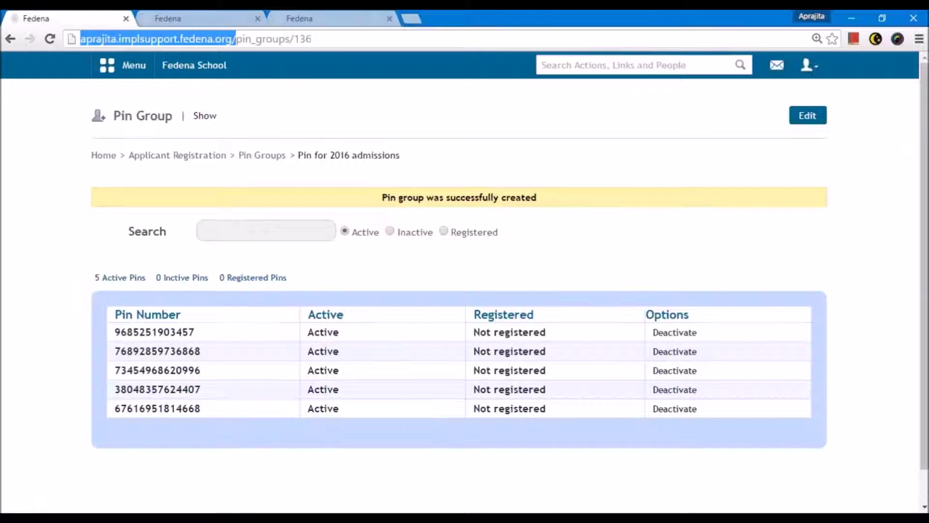
pyautogui.doubleClick(159, 332)
pyautogui.hotkey('ctrl', 'c')
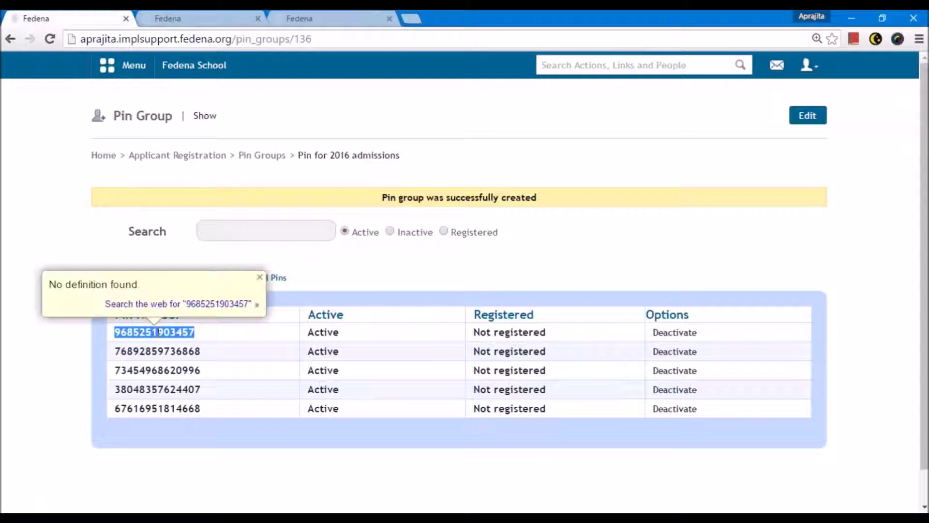
pyautogui.hotkey('alt', 'Tab')
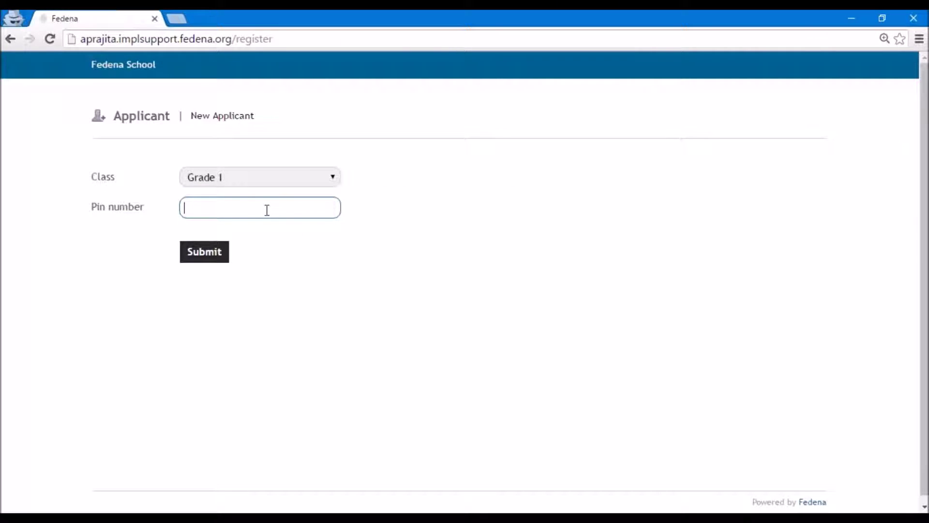
pyautogui.hotkey('ctrl', 'v')
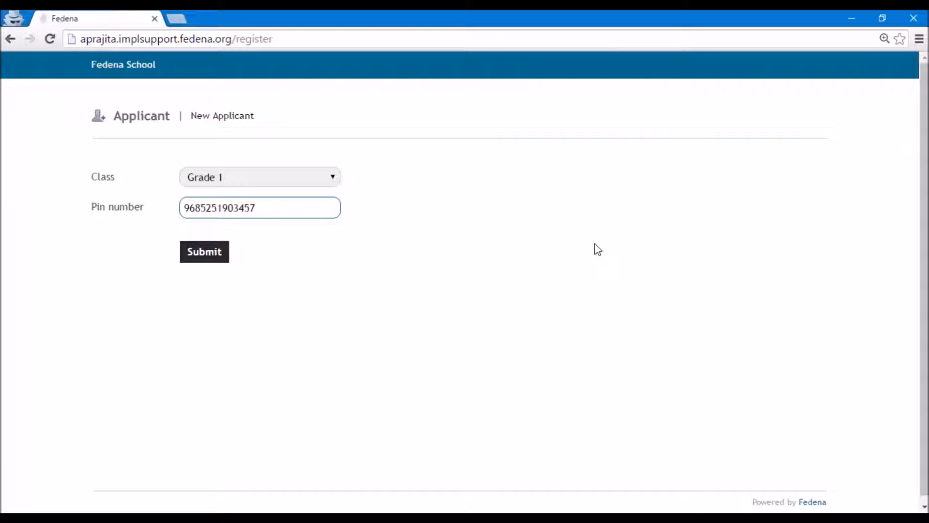
pyautogui.click(214, 255)
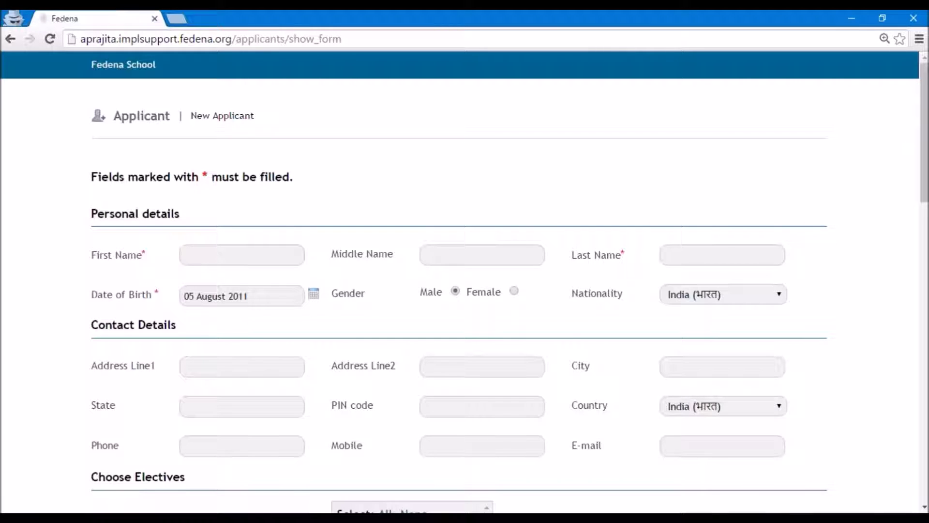
# Enter the applicant's first name and last name.
pyautogui.scroll(-1, 316, 313)
pyautogui.click(244, 213)
pyautogui.write('Kiln')
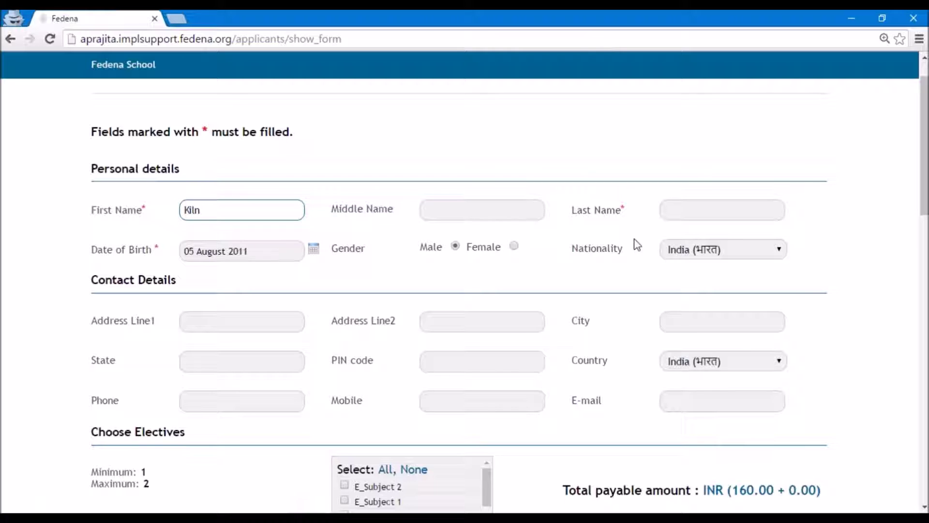
pyautogui.click(686, 214)
pyautogui.write('Gupta')
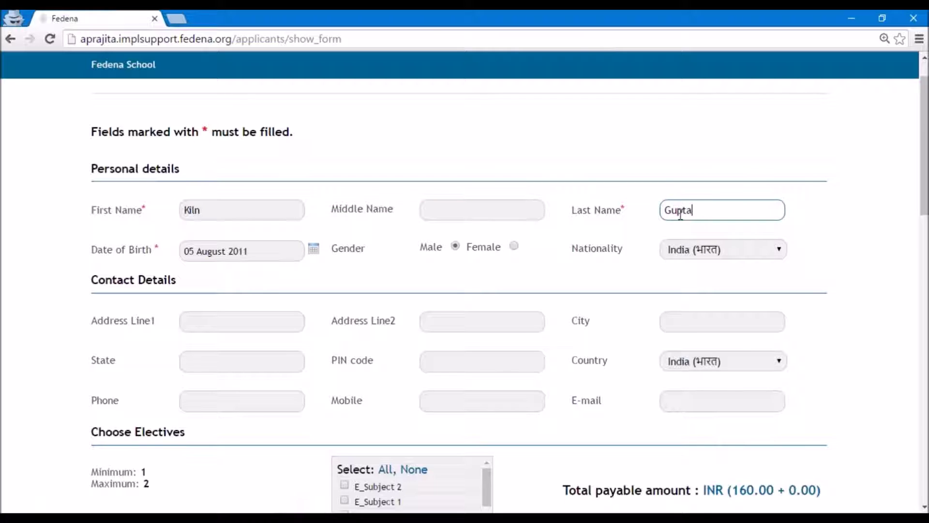
# Scroll through the form and highlight the 160.00 base fee in the total.
pyautogui.scroll(-3, 482, 259)
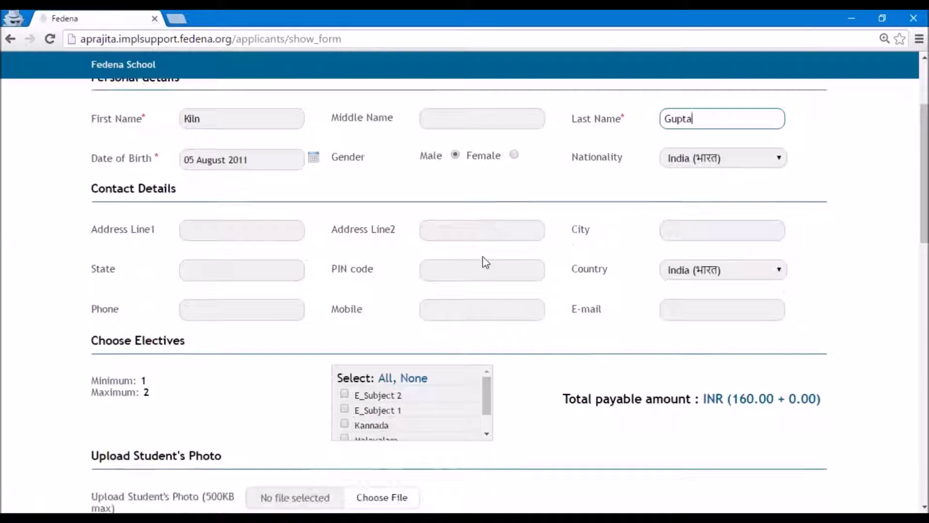
pyautogui.scroll(-1, 445, 334)
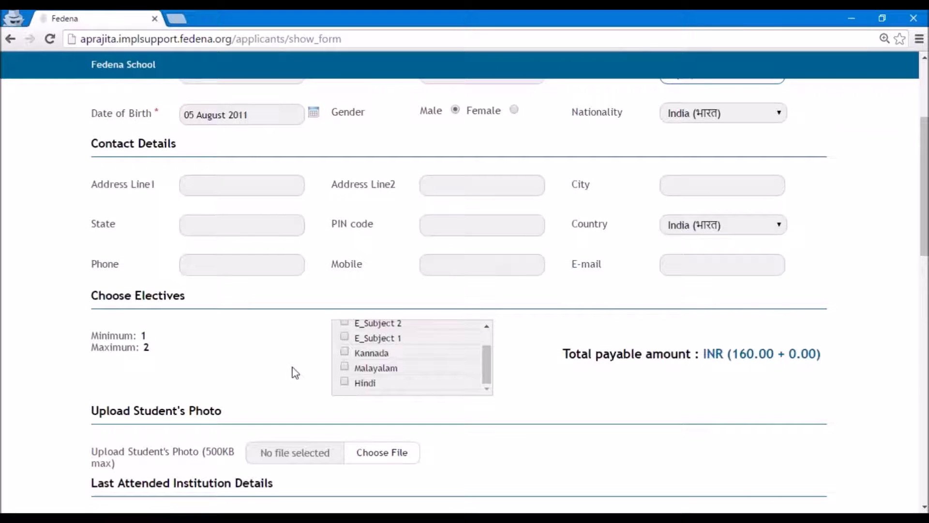
pyautogui.scroll(2, 303, 376)
pyautogui.click(869, 434)
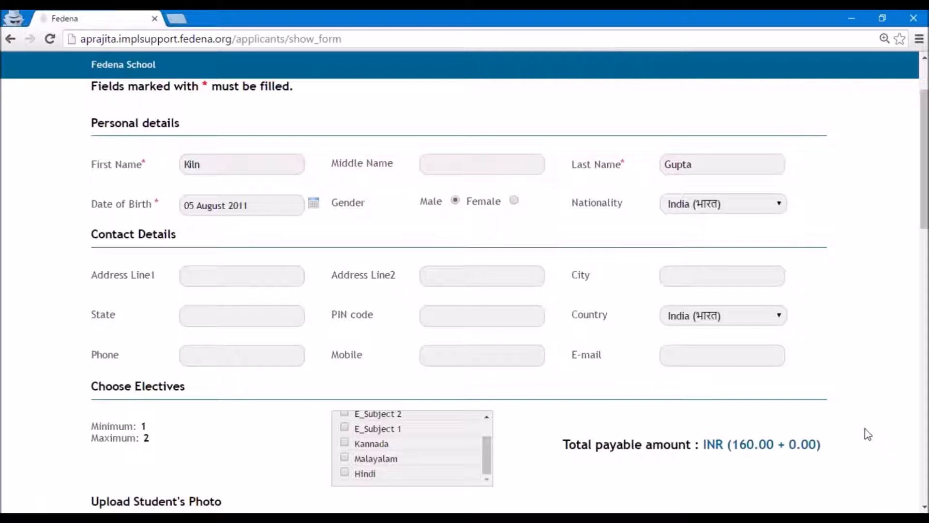
pyautogui.scroll(-2, 823, 438)
pyautogui.scroll(-1, 489, 314)
pyautogui.scroll(1, 490, 311)
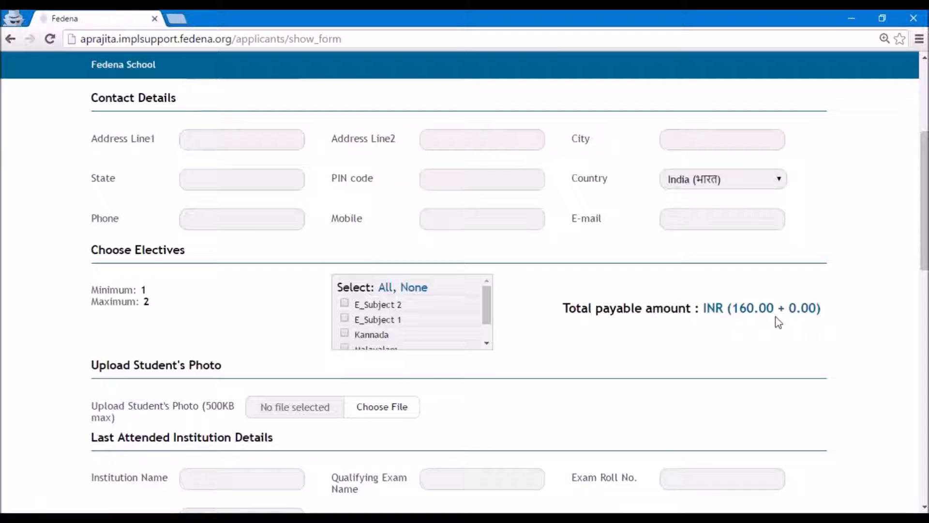
pyautogui.moveTo(774, 308); pyautogui.dragTo(731, 308)
# Check the subject amounts page for ENG 90.0 and SCI 70.0.
pyautogui.click(851, 18)
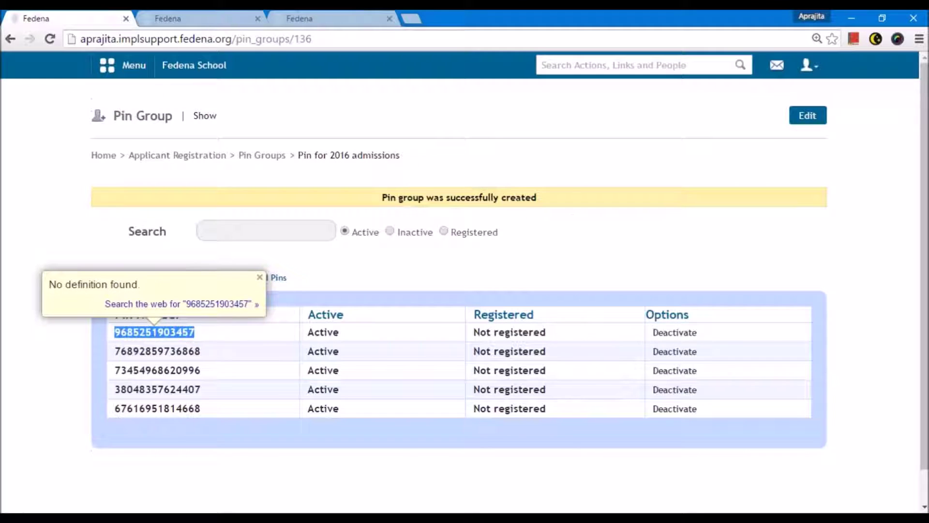
pyautogui.hotkey('ctrl', 'Tab')
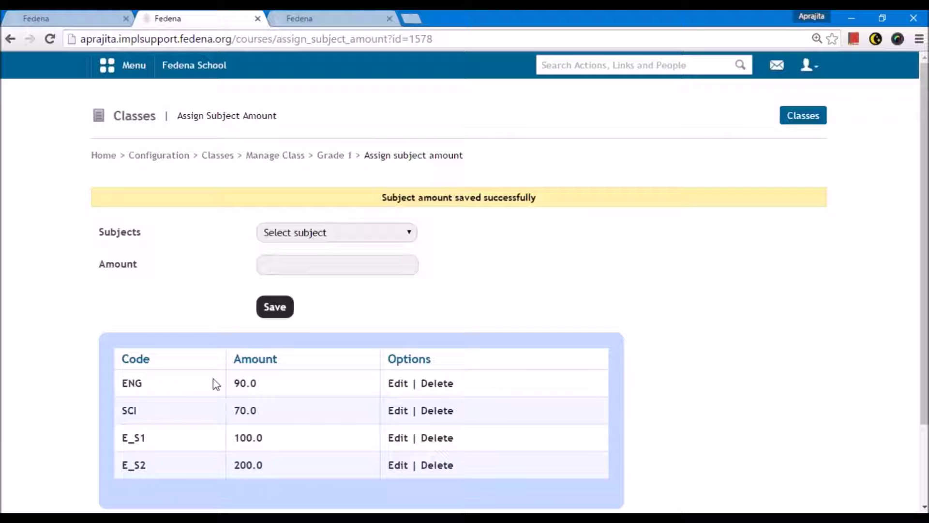
pyautogui.moveTo(235, 383); pyautogui.dragTo(234, 410)
pyautogui.click(293, 402)
# Return to the applicant form and tick E_Subject 2 as an elective.
pyautogui.hotkey('alt', 'Tab')
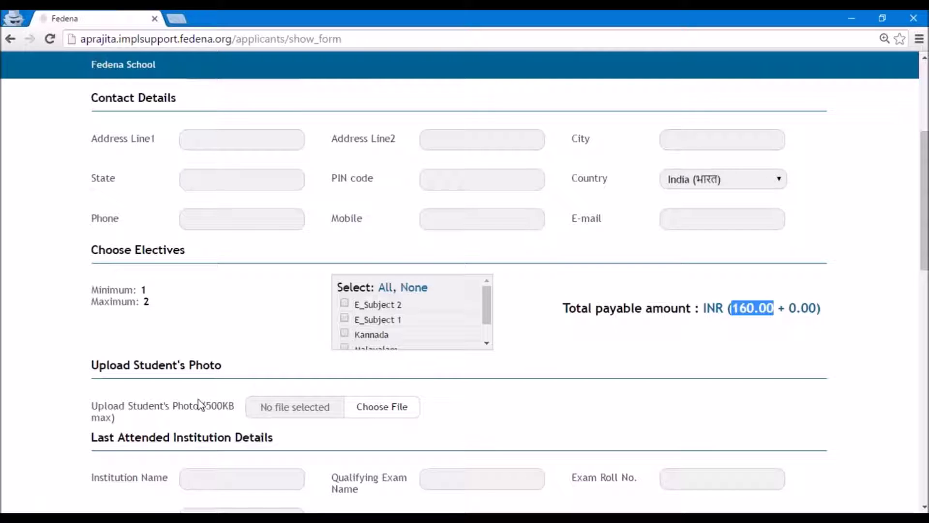
pyautogui.click(777, 308)
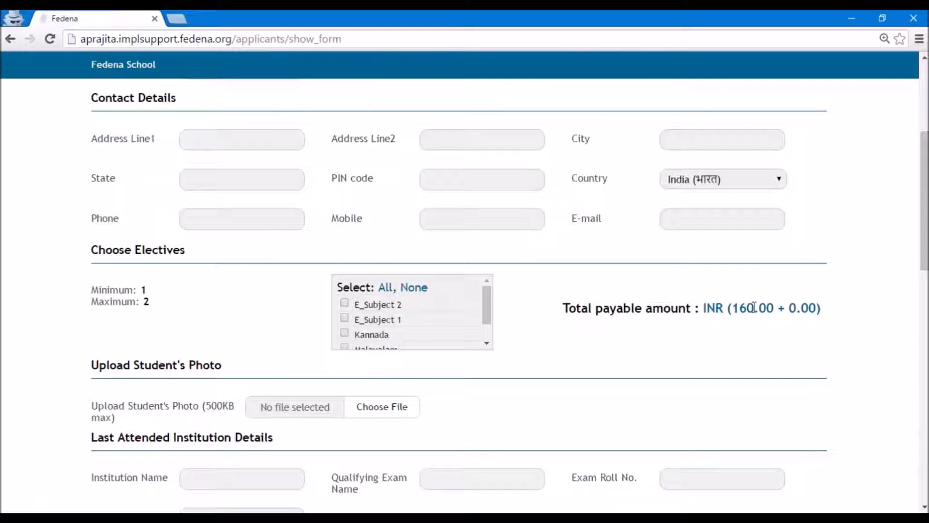
pyautogui.click(344, 304)
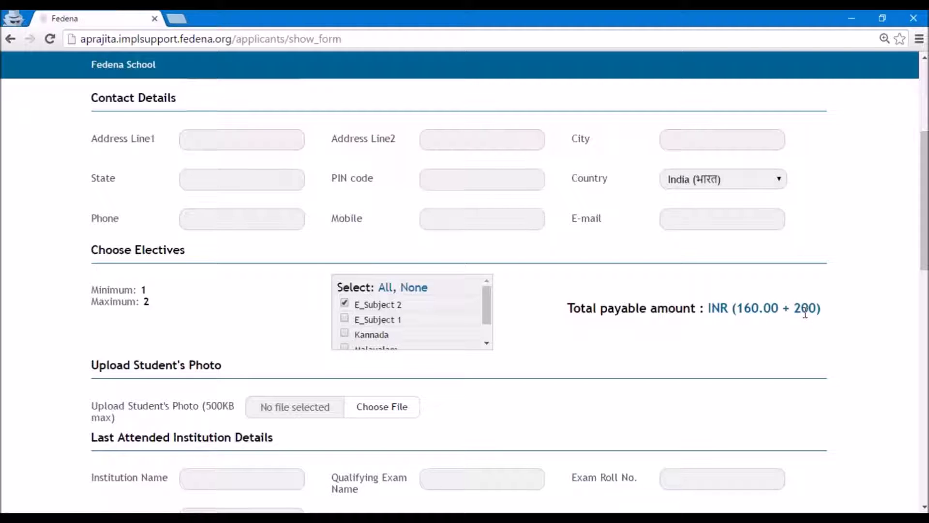
pyautogui.scroll(-15, 804, 312)
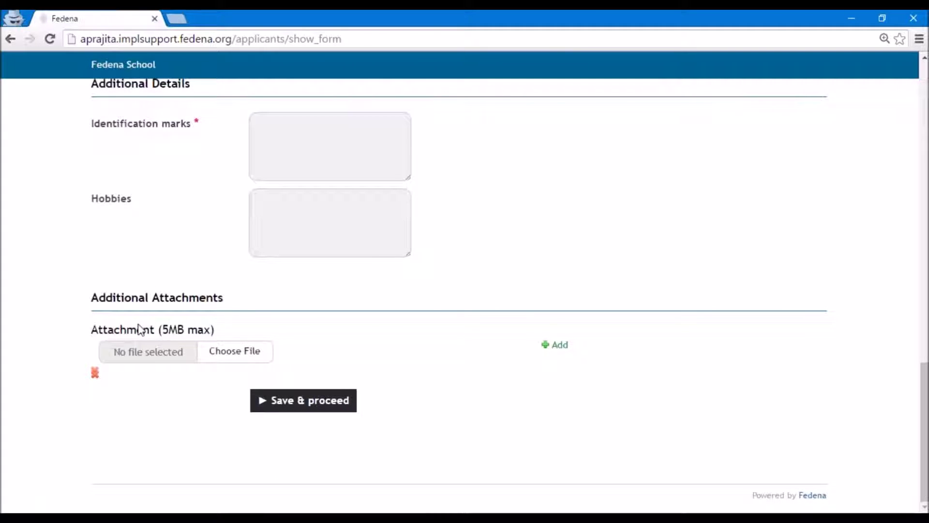
pyautogui.scroll(1, 140, 327)
pyautogui.scroll(14, 339, 344)
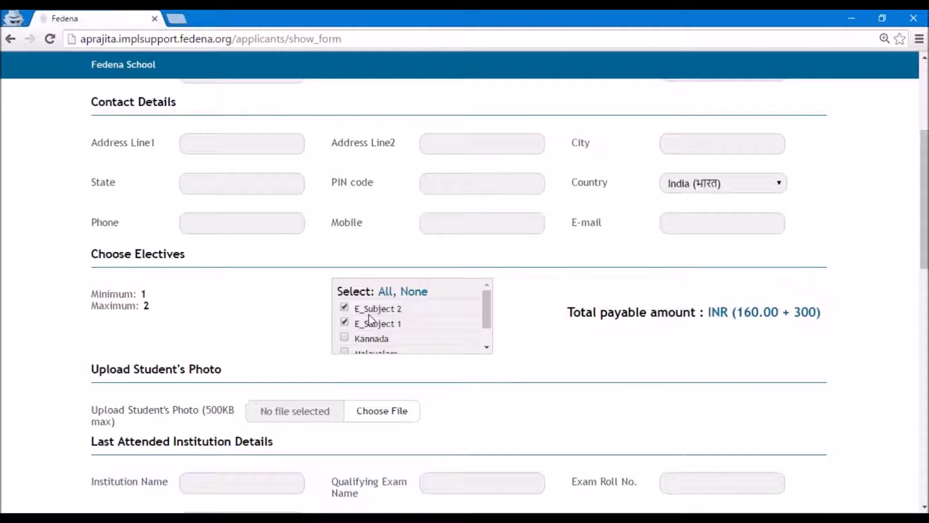
# Review the 160.00 total, the pin group and subject amounts tabs, then return to the form.
pyautogui.moveTo(736, 313); pyautogui.dragTo(778, 312)
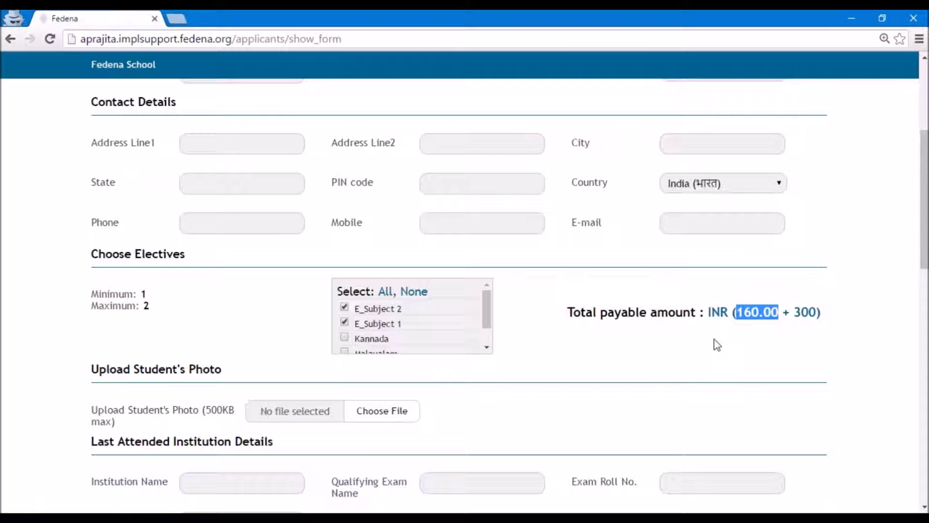
pyautogui.moveTo(733, 312); pyautogui.dragTo(740, 312)
pyautogui.click(739, 312)
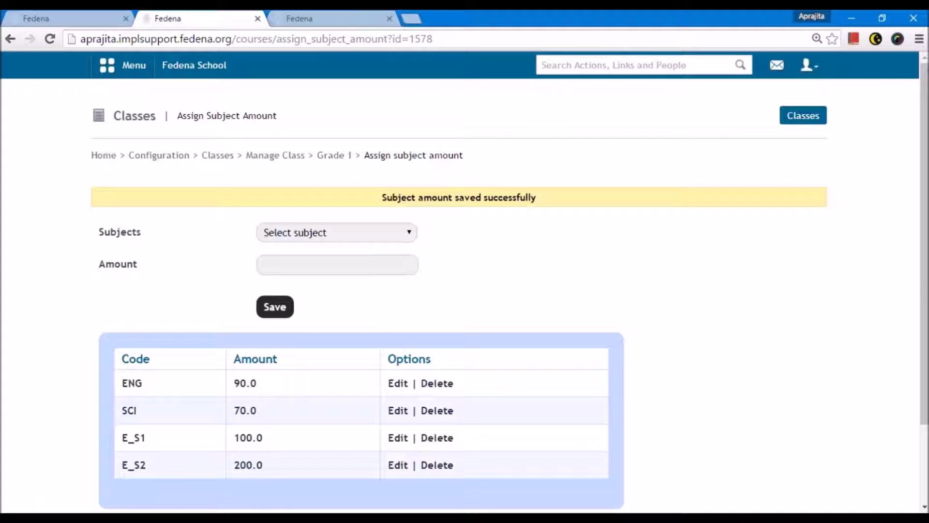
pyautogui.click(47, 17)
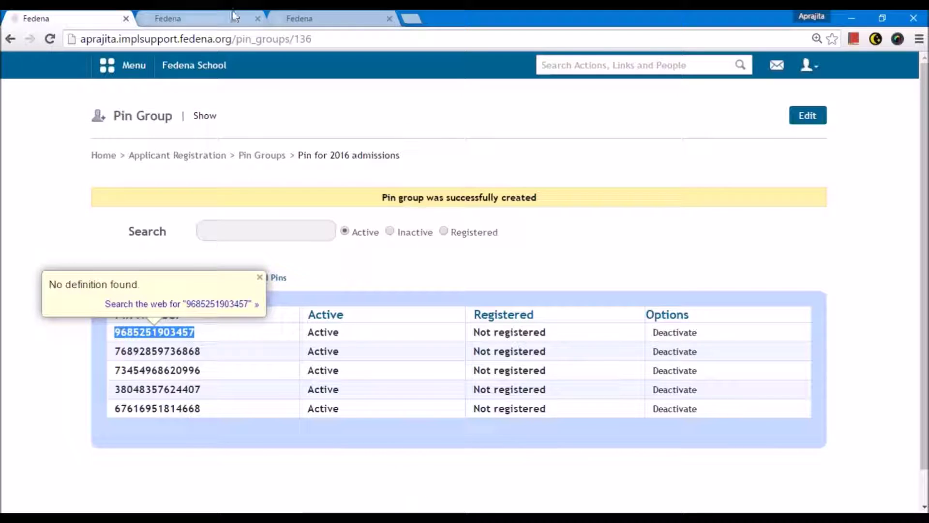
pyautogui.click(232, 11)
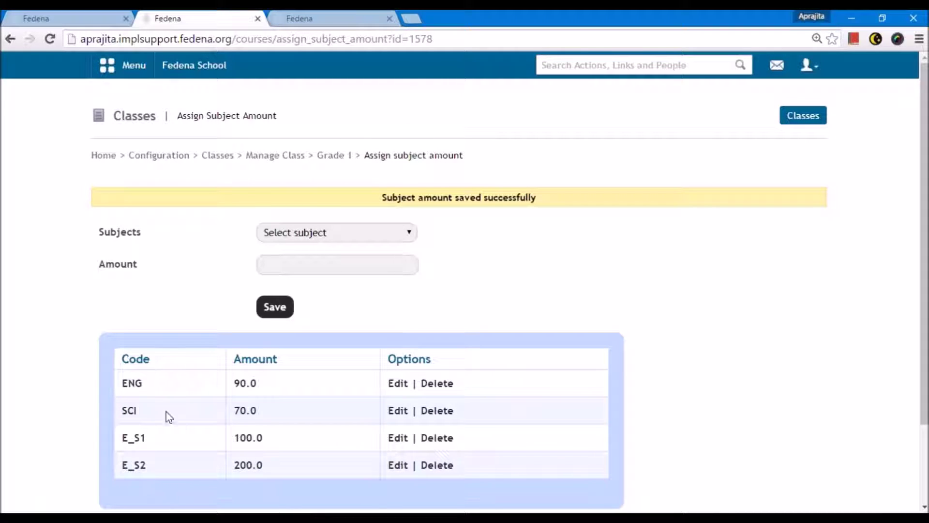
pyautogui.hotkey('alt', 'Tab')
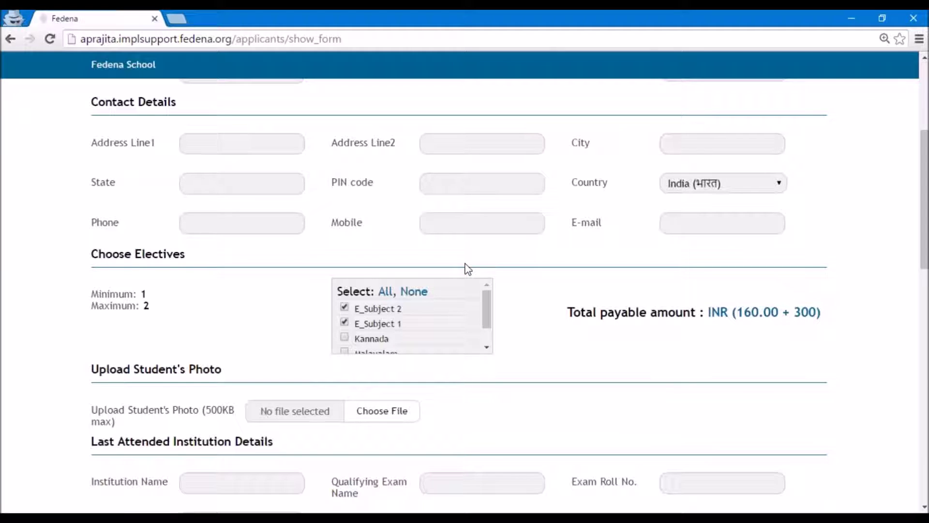
# Enter the parent's first name and relation Father.
pyautogui.scroll(-2, 468, 267)
pyautogui.scroll(-4, 494, 249)
pyautogui.scroll(2, 493, 249)
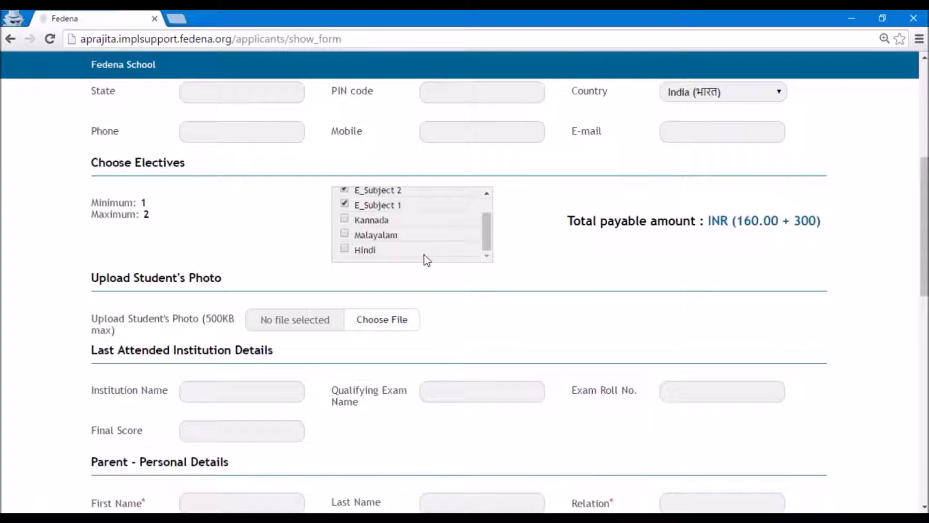
pyautogui.scroll(-6, 477, 245)
pyautogui.scroll(4, 481, 243)
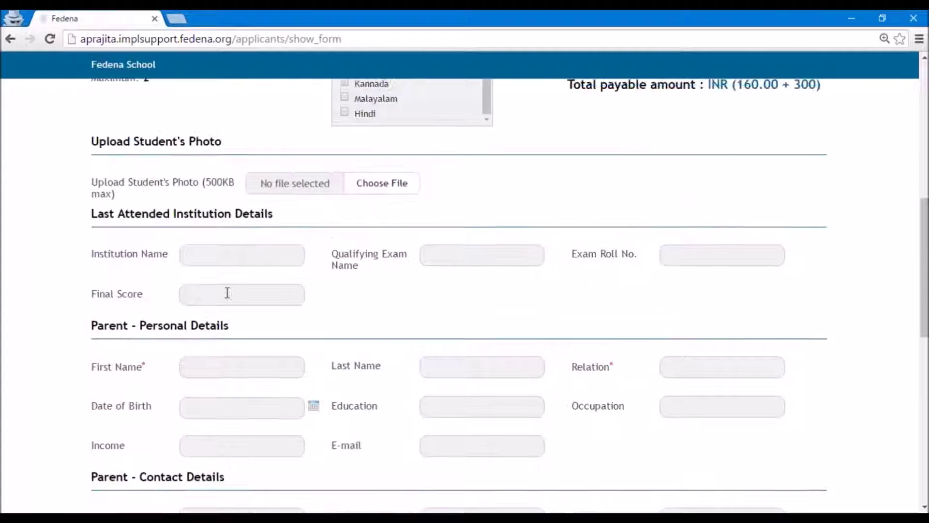
pyautogui.scroll(-2, 250, 254)
pyautogui.click(253, 276)
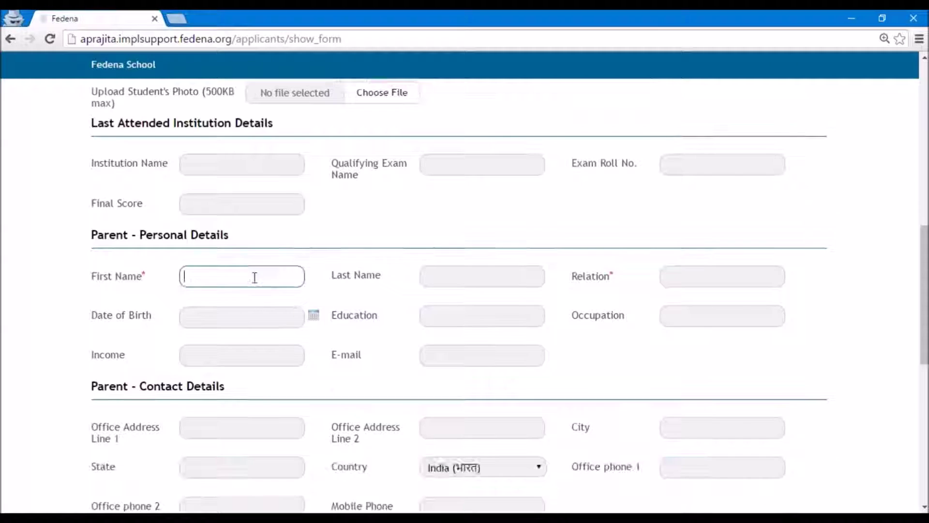
pyautogui.write('Mr. K')
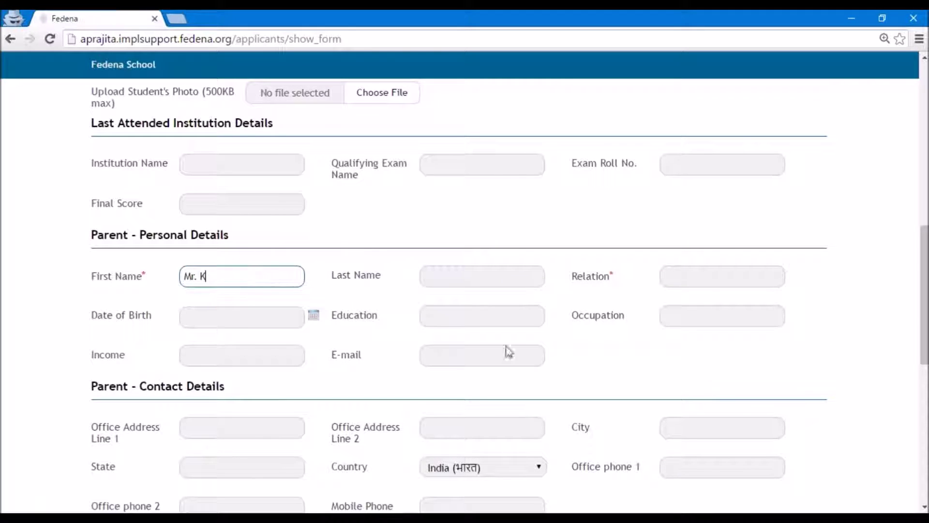
pyautogui.click(762, 281)
pyautogui.write('Father')
# Enter 'jijiji' as the identification marks.
pyautogui.scroll(-6, 762, 280)
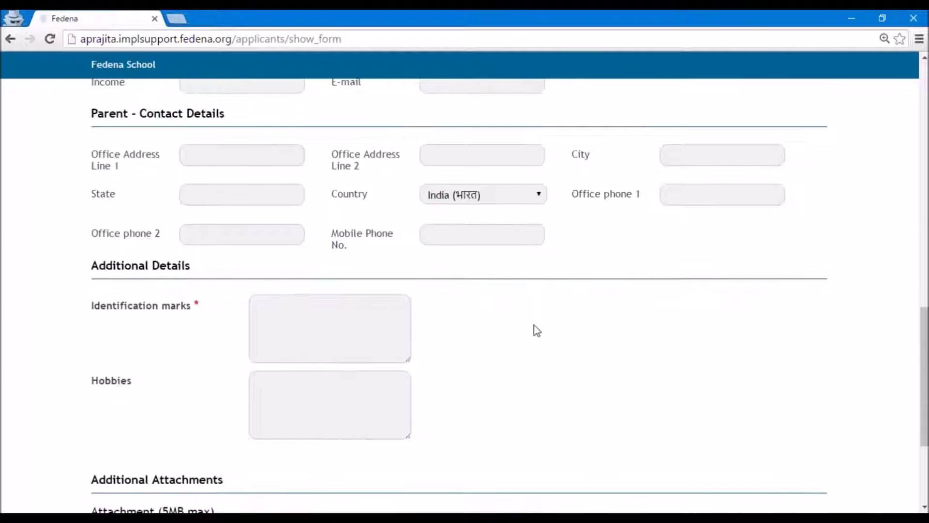
pyautogui.scroll(-1, 413, 330)
pyautogui.click(353, 287)
pyautogui.write('jijiji')
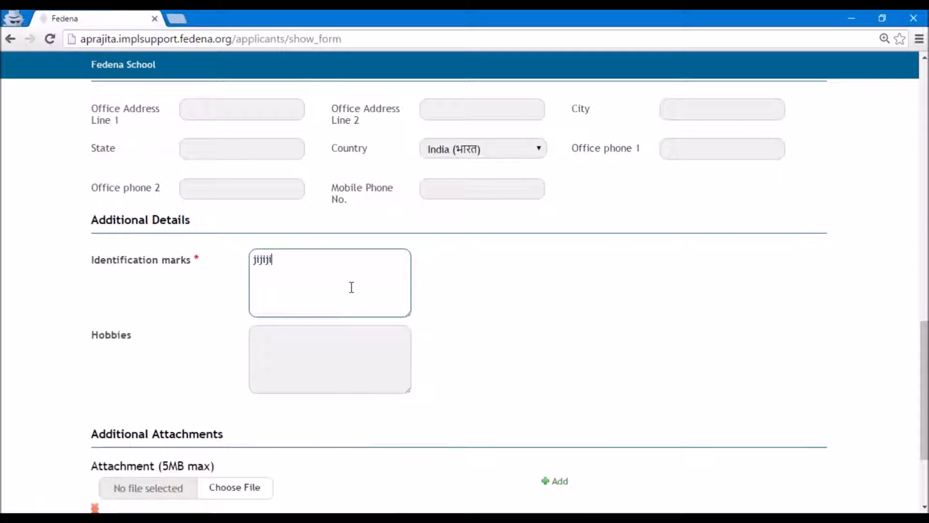
pyautogui.scroll(-3, 350, 286)
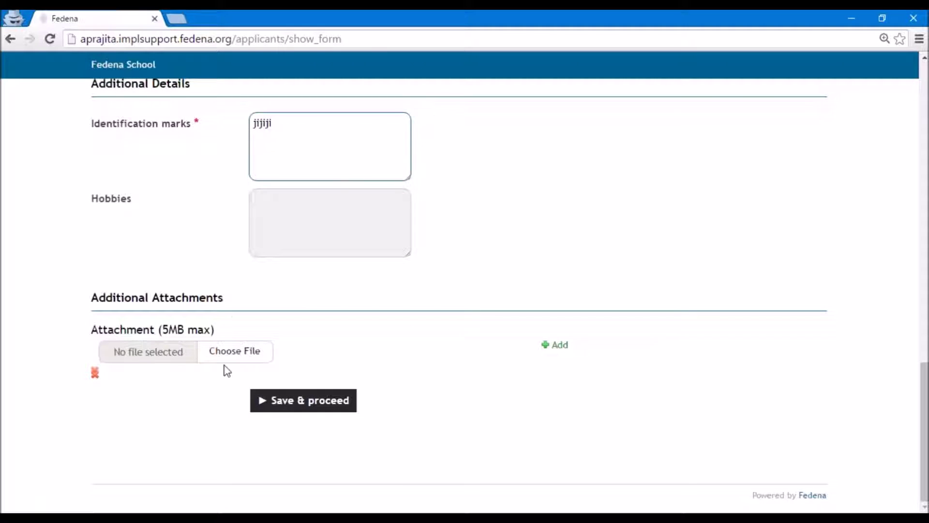
# Attach the Employee Admissions and Guardian Addition files and submit the application.
pyautogui.click(234, 352)
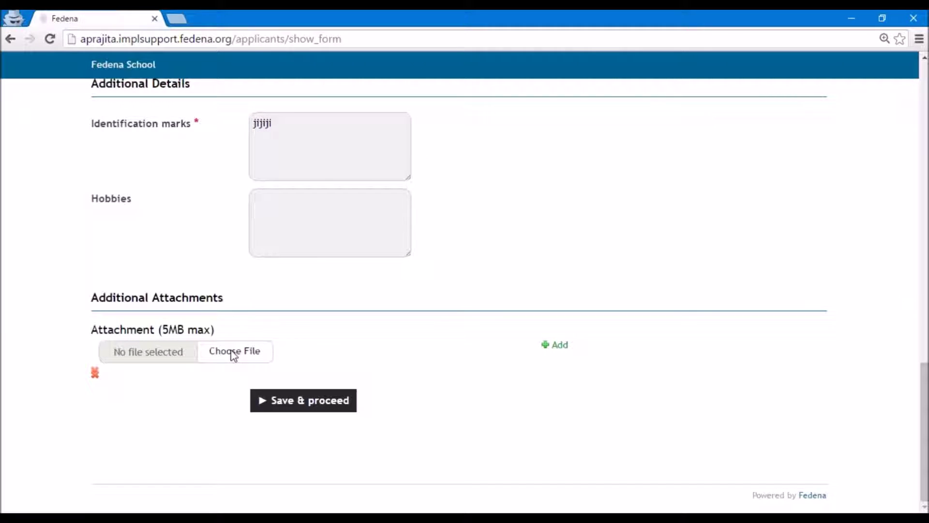
pyautogui.scroll(-5, 269, 246)
pyautogui.scroll(5, 269, 245)
pyautogui.doubleClick(132, 140)
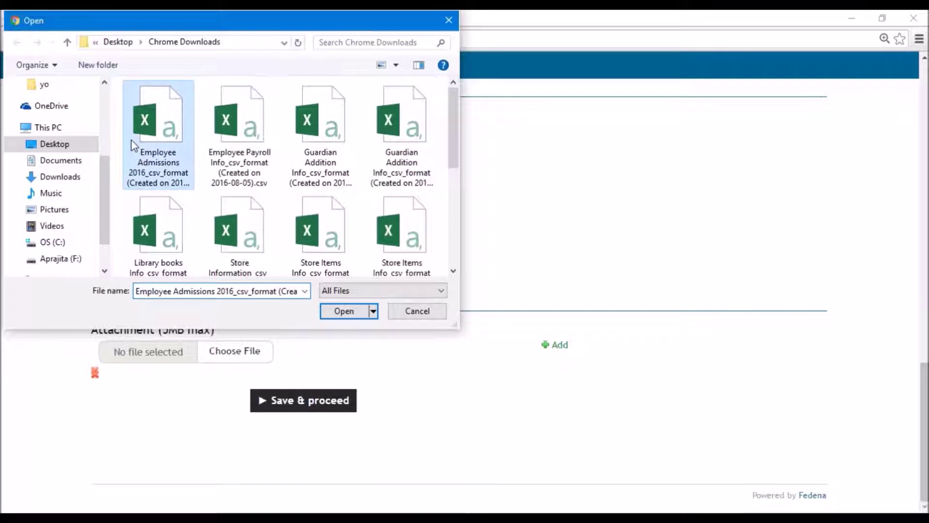
pyautogui.click(557, 345)
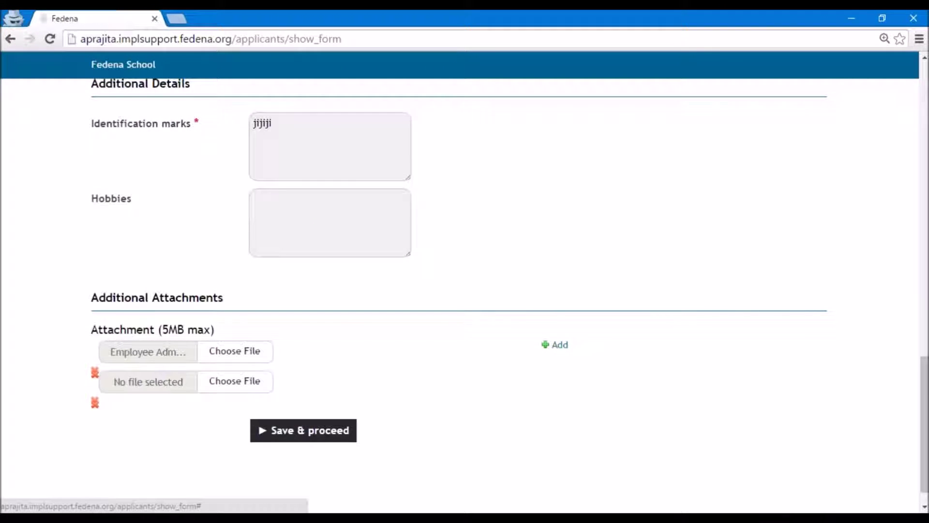
pyautogui.click(240, 383)
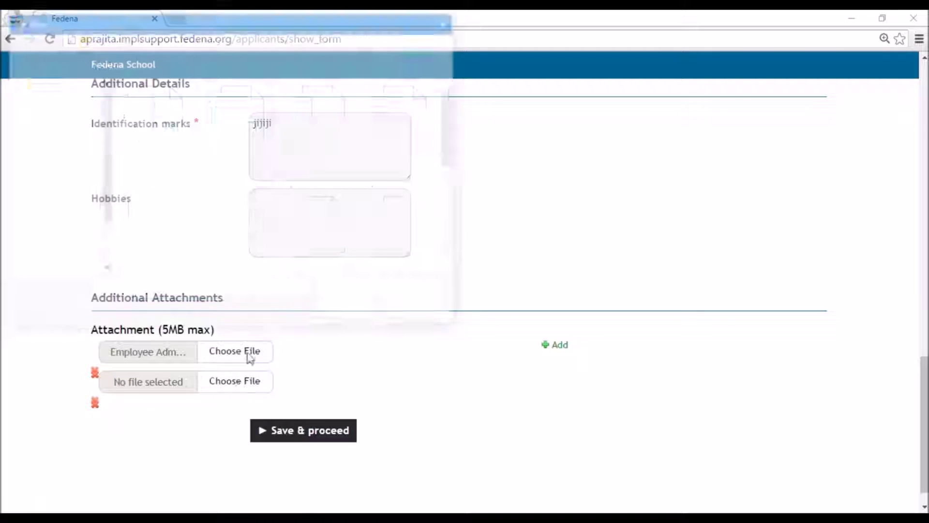
pyautogui.doubleClick(301, 176)
pyautogui.click(290, 430)
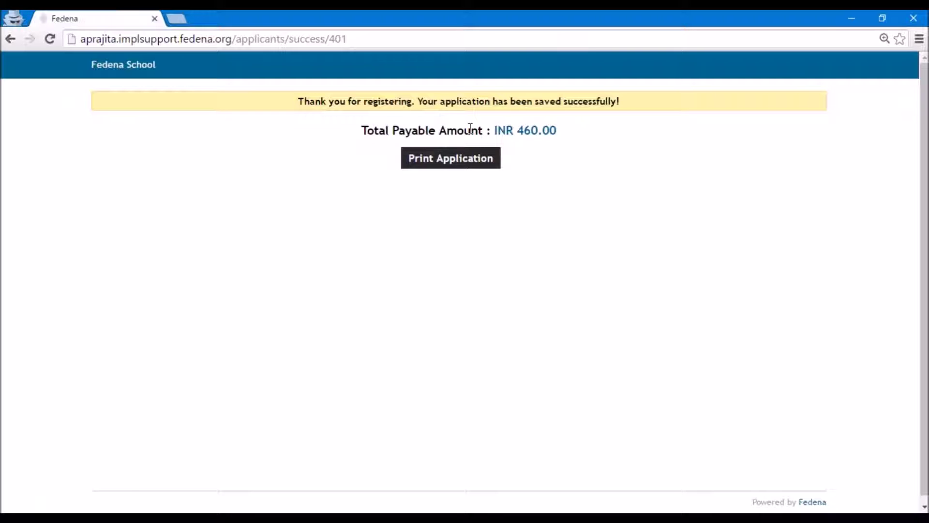
# Highlight the INR 460.00 total payable amount and open the printable application.
pyautogui.moveTo(522, 132); pyautogui.dragTo(556, 131)
pyautogui.click(556, 131)
pyautogui.moveTo(492, 129); pyautogui.dragTo(558, 131)
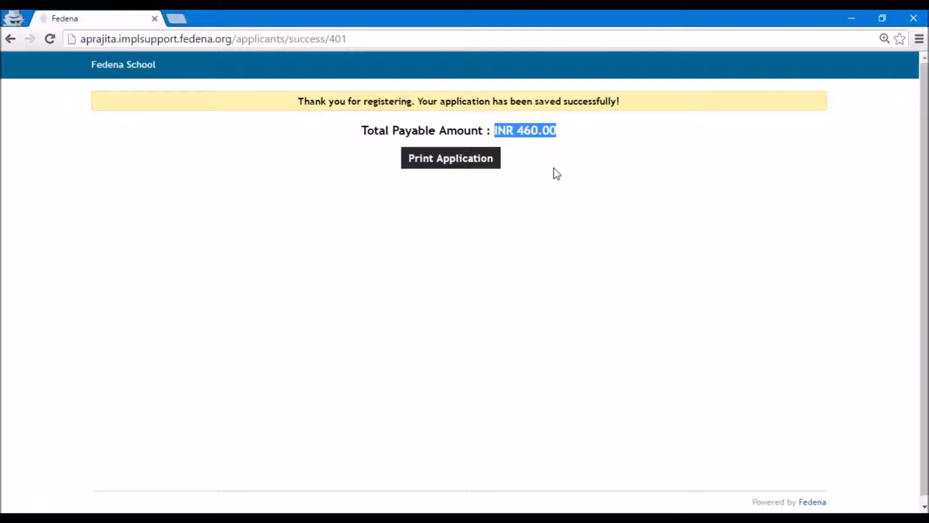
pyautogui.click(457, 162)
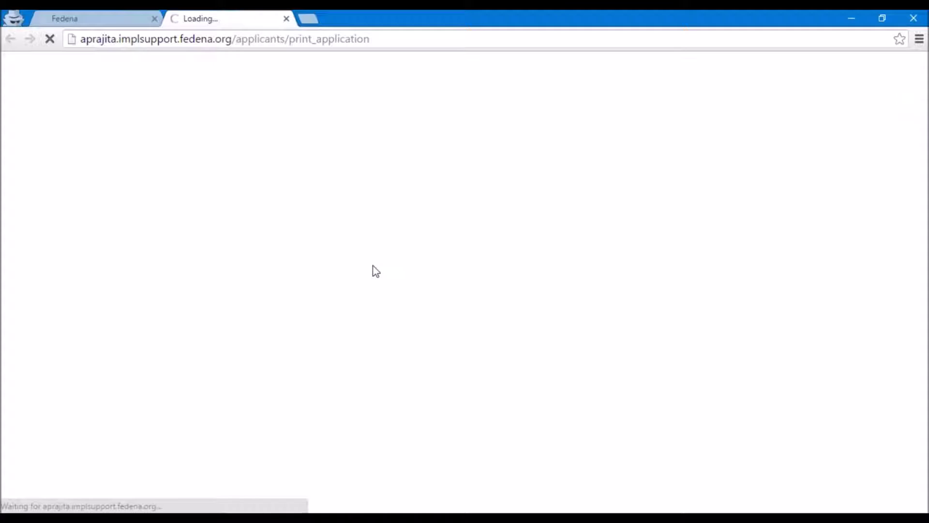
# Highlight the NOT PAID application fee status on the printable application.
pyautogui.scroll(-5, 378, 274)
pyautogui.scroll(4, 378, 274)
pyautogui.scroll(3, 376, 267)
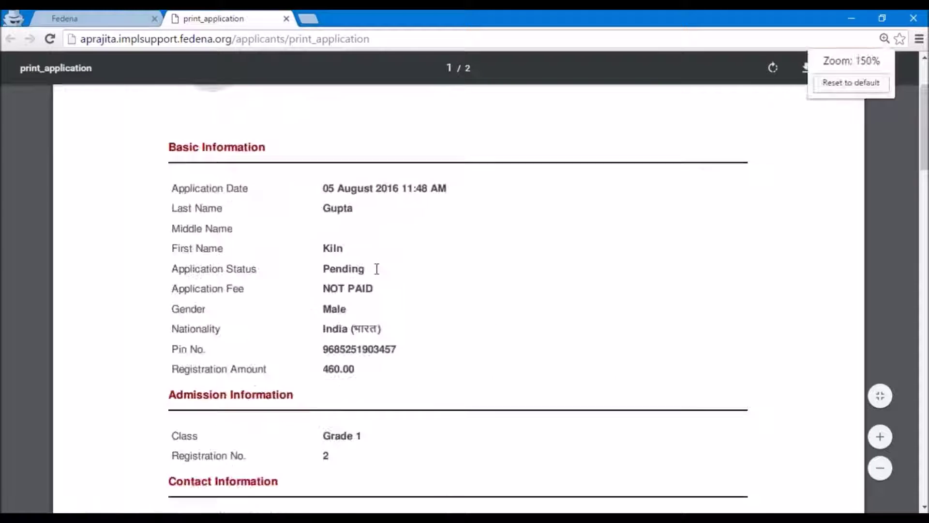
pyautogui.moveTo(319, 288); pyautogui.dragTo(388, 292)
# Scroll through both pages of the printout and return to the application-saved tab.
pyautogui.scroll(-2, 401, 305)
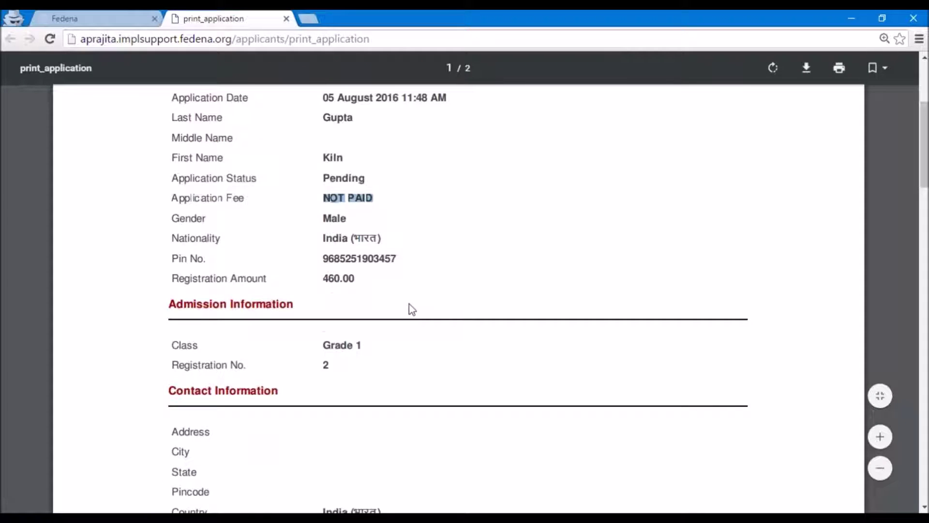
pyautogui.scroll(-2, 409, 307)
pyautogui.scroll(-1, 410, 302)
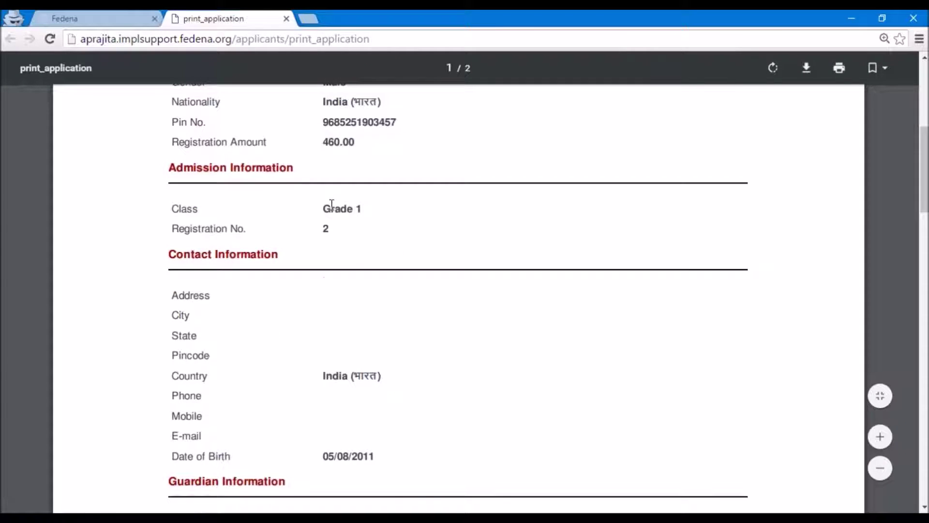
pyautogui.scroll(-8, 355, 269)
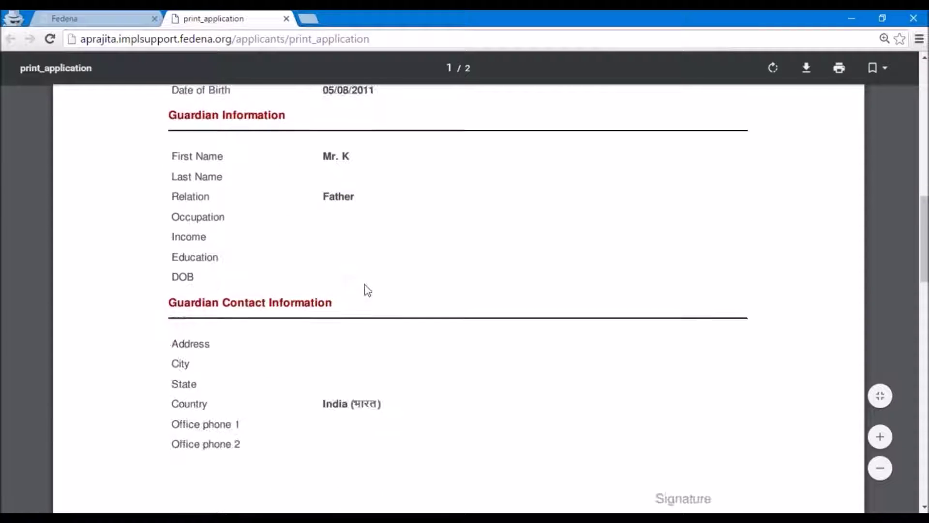
pyautogui.scroll(-13, 367, 290)
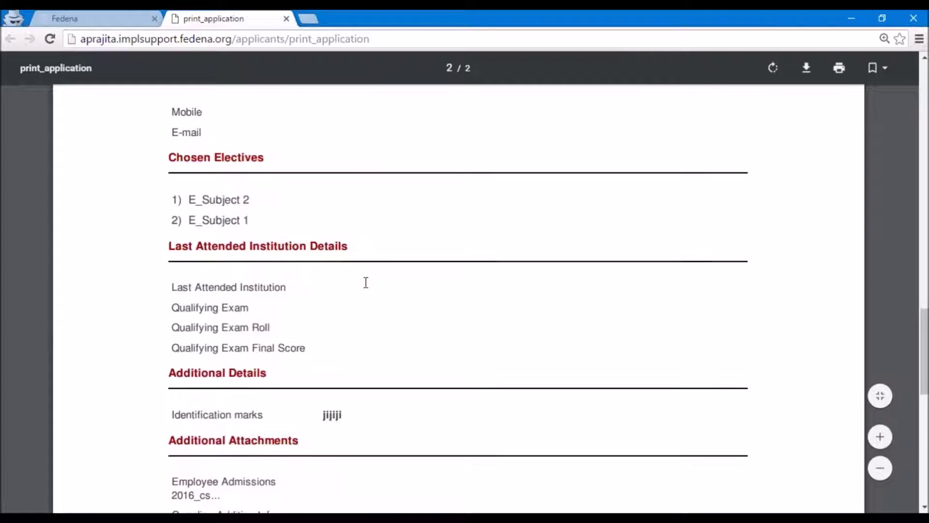
pyautogui.scroll(-8, 367, 282)
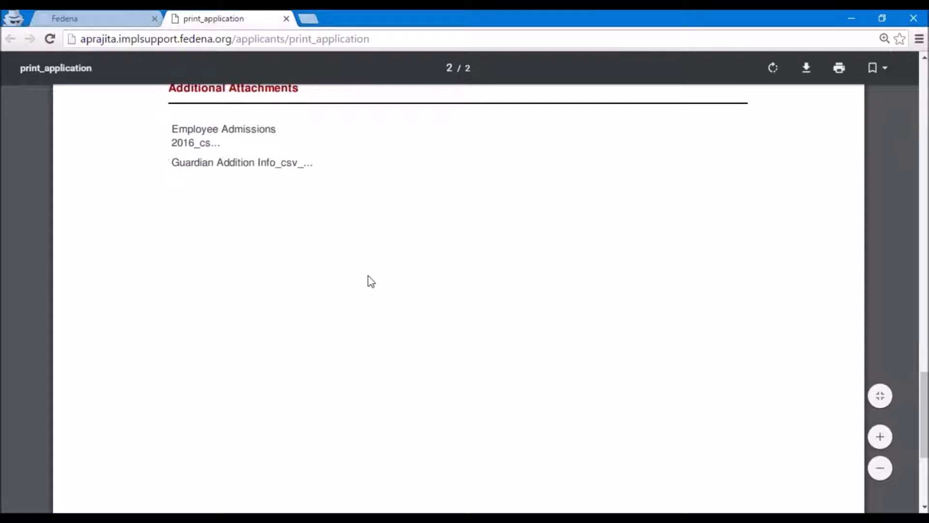
pyautogui.scroll(5, 369, 281)
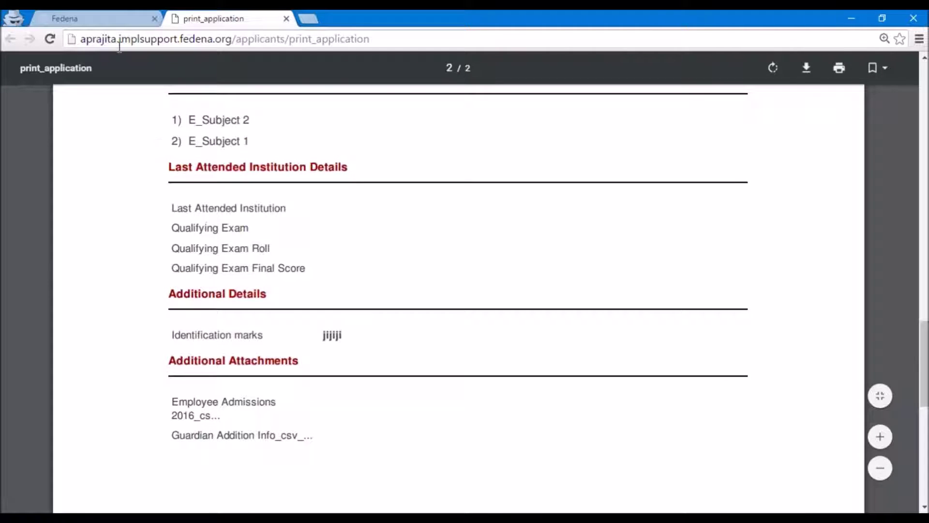
pyautogui.click(115, 20)
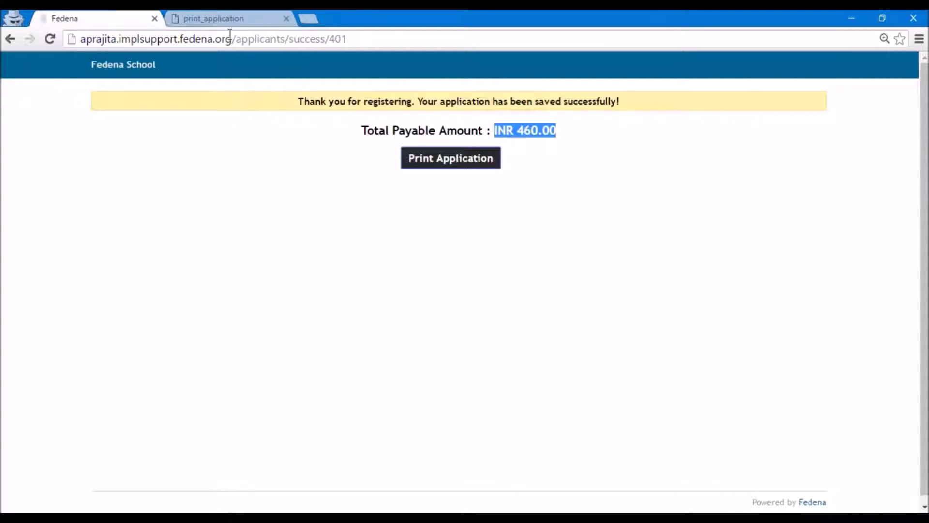
# Go to the applicant registration page and choose Class 1.
pyautogui.moveTo(234, 39); pyautogui.dragTo(379, 29)
pyautogui.write('register')
pyautogui.press('Return')
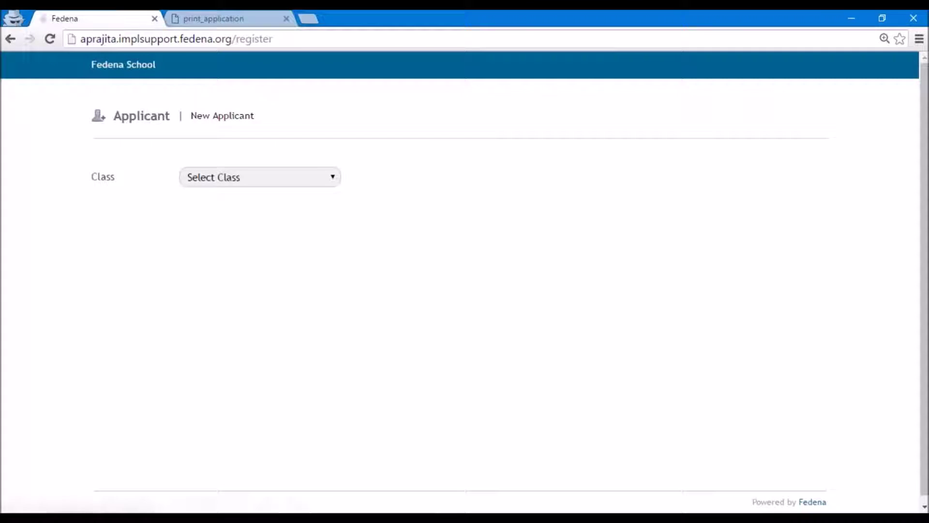
pyautogui.click(228, 175)
pyautogui.click(228, 206)
pyautogui.click(232, 204)
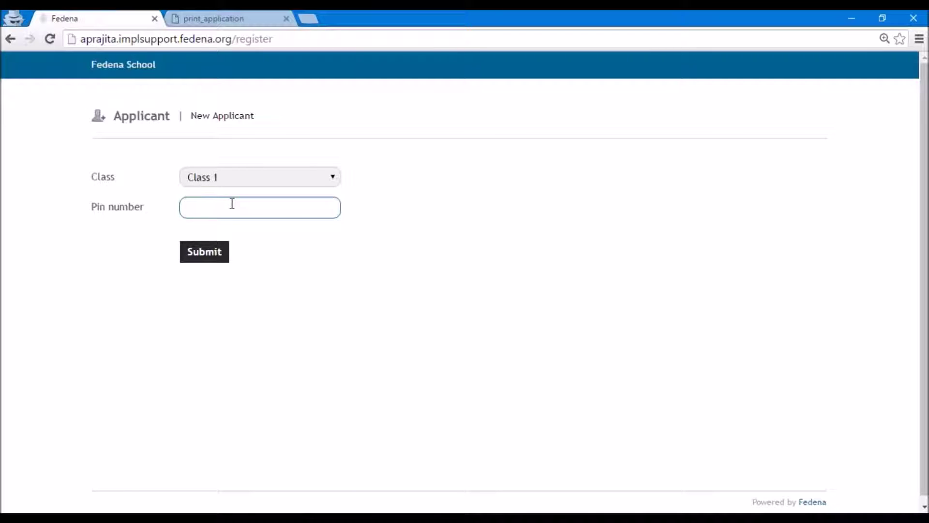
# Return to the Pin Group's pin list and refresh it.
pyautogui.click(119, 509)
pyautogui.click(98, 498)
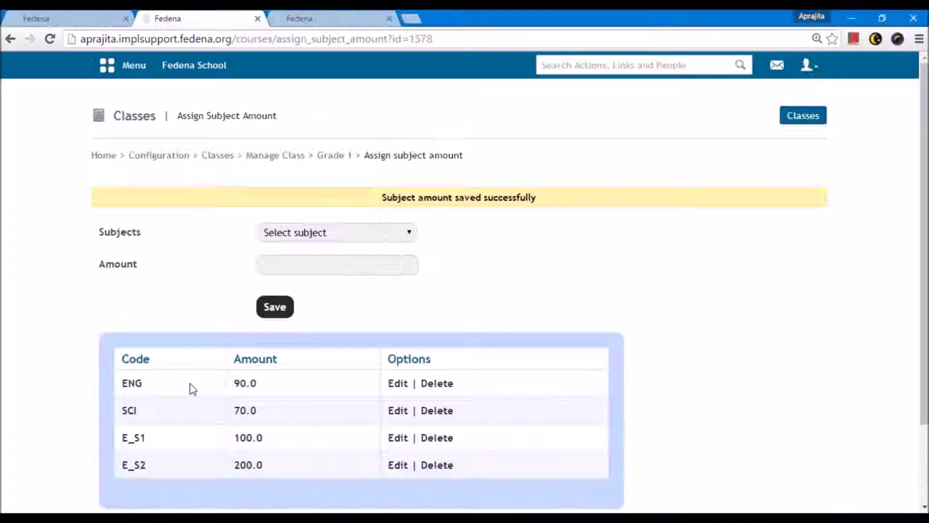
pyautogui.click(326, 17)
pyautogui.click(96, 17)
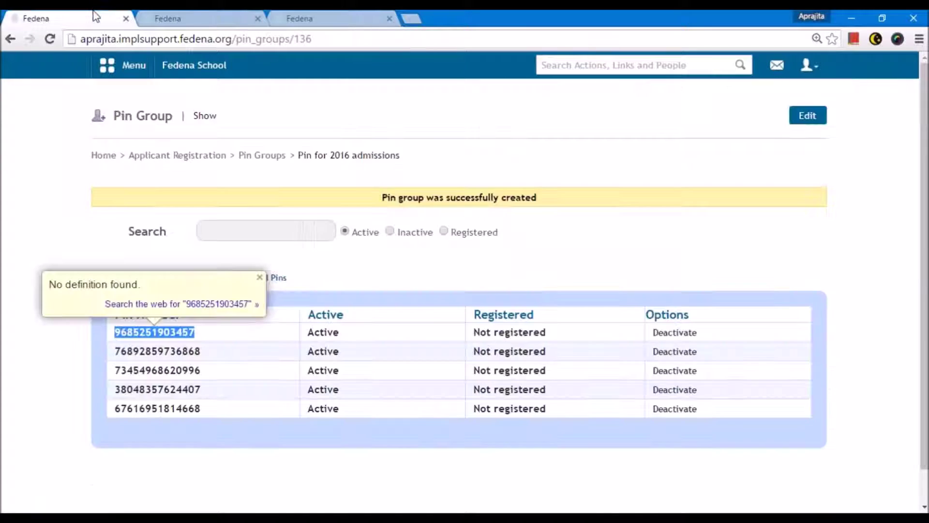
pyautogui.doubleClick(175, 351)
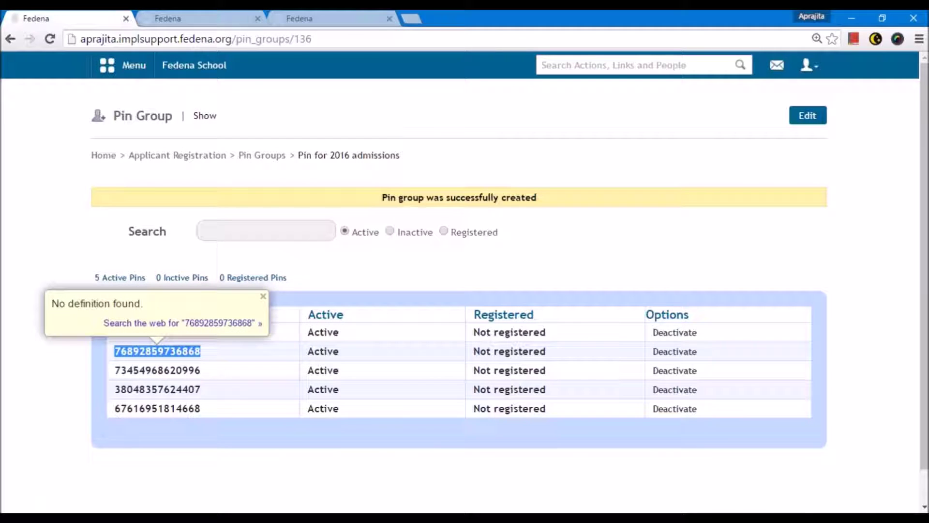
pyautogui.press('F5')
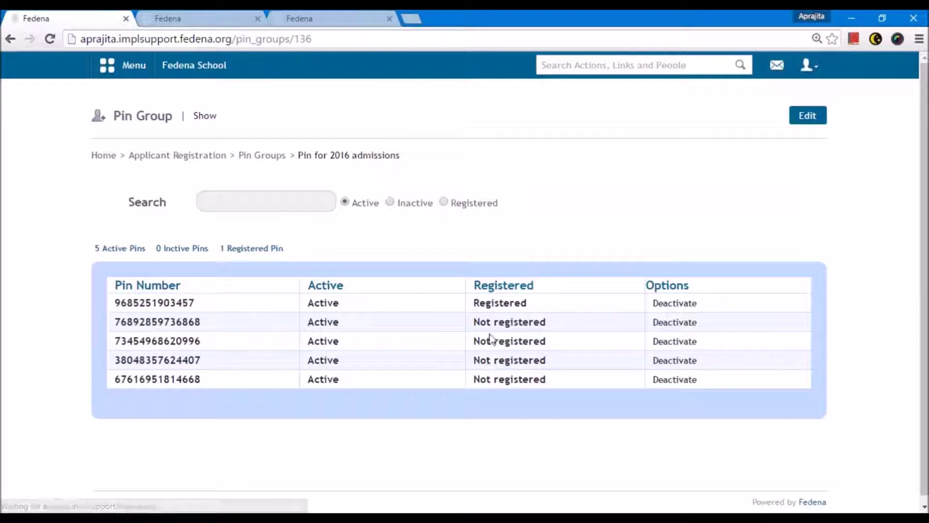
# Confirm the first pin shows Registered, copy the next unregistered pin, and return to the form.
pyautogui.moveTo(529, 304); pyautogui.dragTo(474, 303)
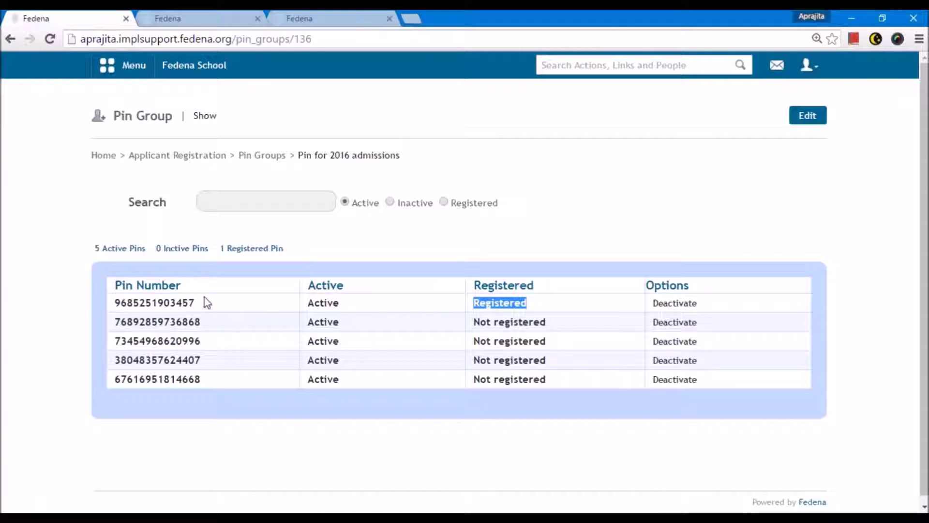
pyautogui.moveTo(207, 303); pyautogui.dragTo(112, 303)
pyautogui.click(504, 298)
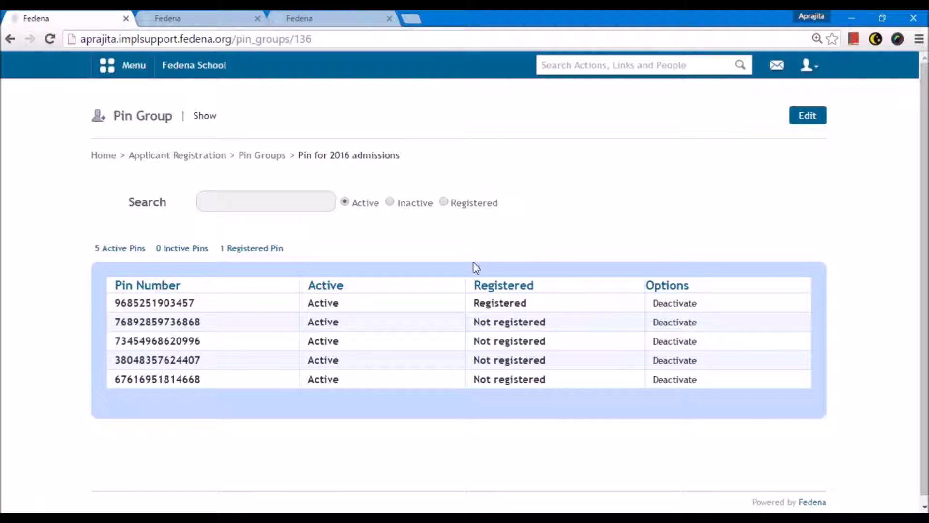
pyautogui.doubleClick(132, 322)
pyautogui.hotkey('ctrl', 'c')
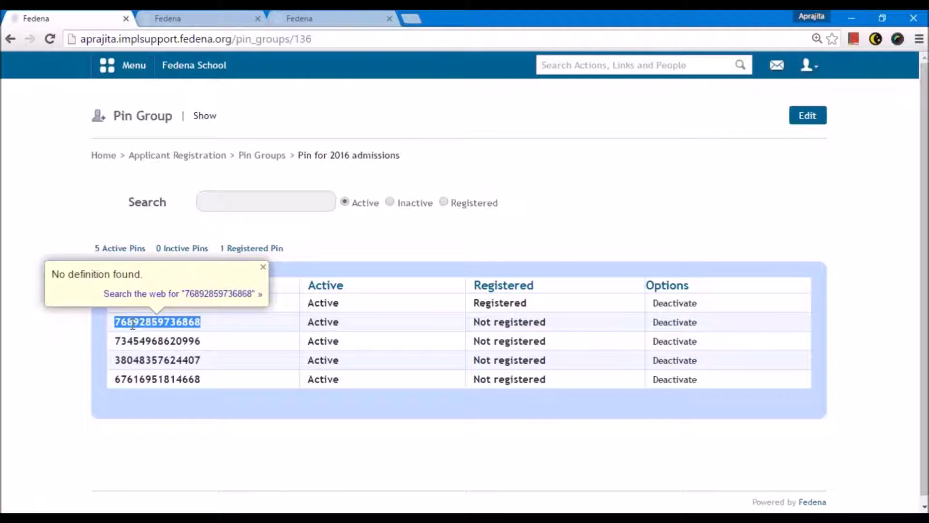
pyautogui.hotkey('alt', 'Tab')
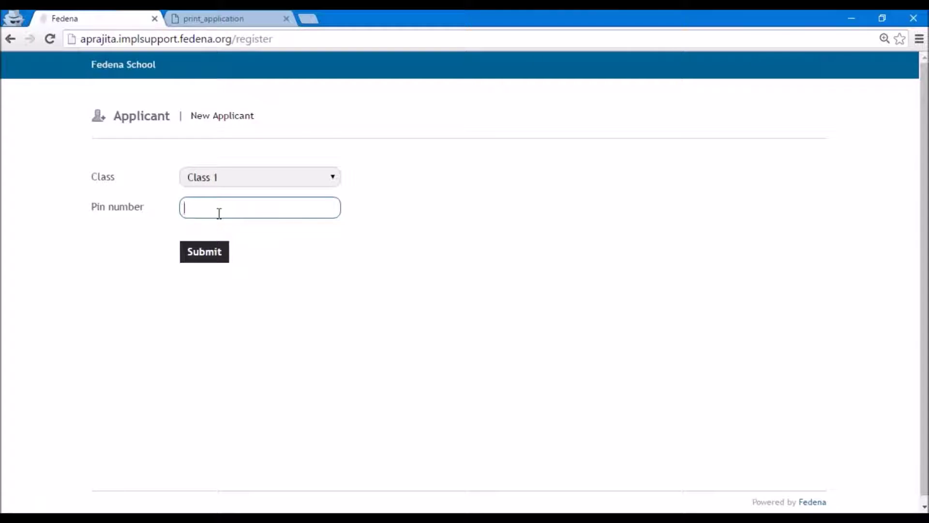
# Submit the pasted pin and enter the applicant's first and last name.
pyautogui.hotkey('ctrl', 'v')
pyautogui.click(208, 256)
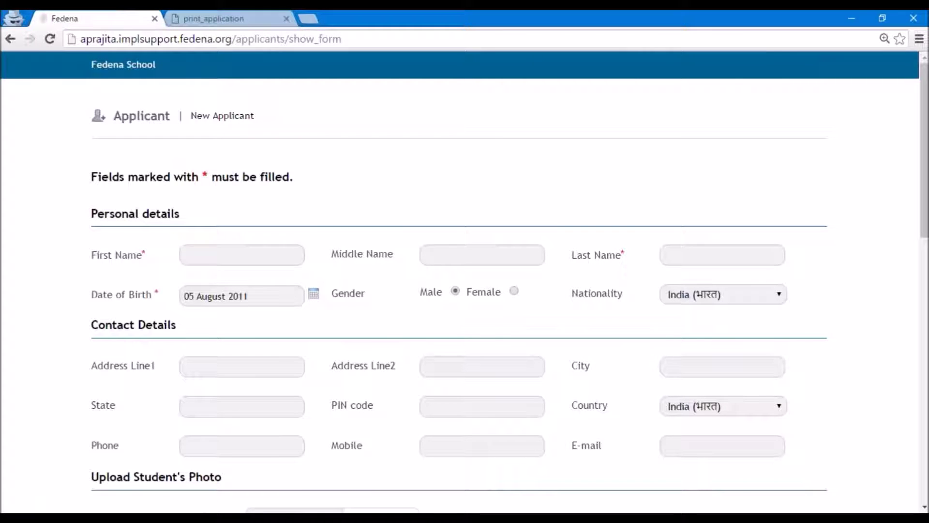
pyautogui.click(209, 255)
pyautogui.write('Kolp')
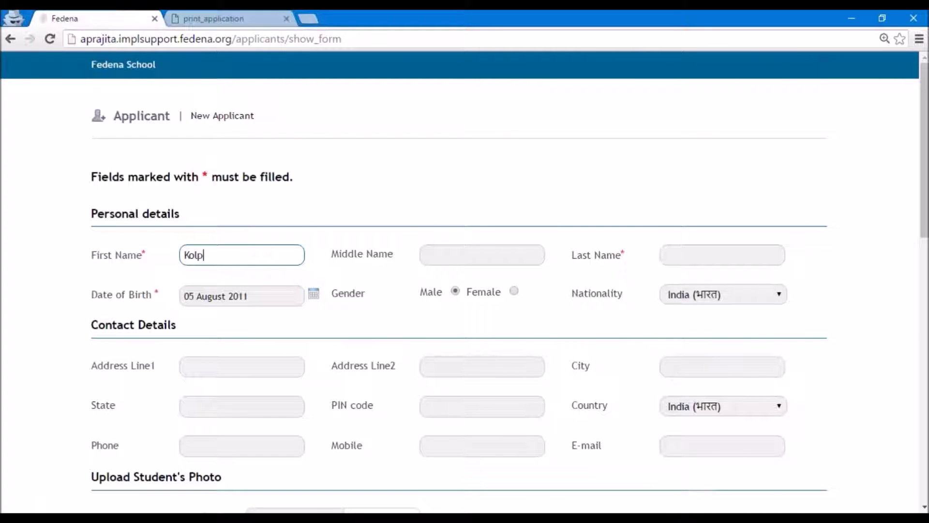
pyautogui.click(730, 249)
pyautogui.write('Gupt')
# Enter the parent's first name and set the relation to Father.
pyautogui.scroll(-5, 730, 251)
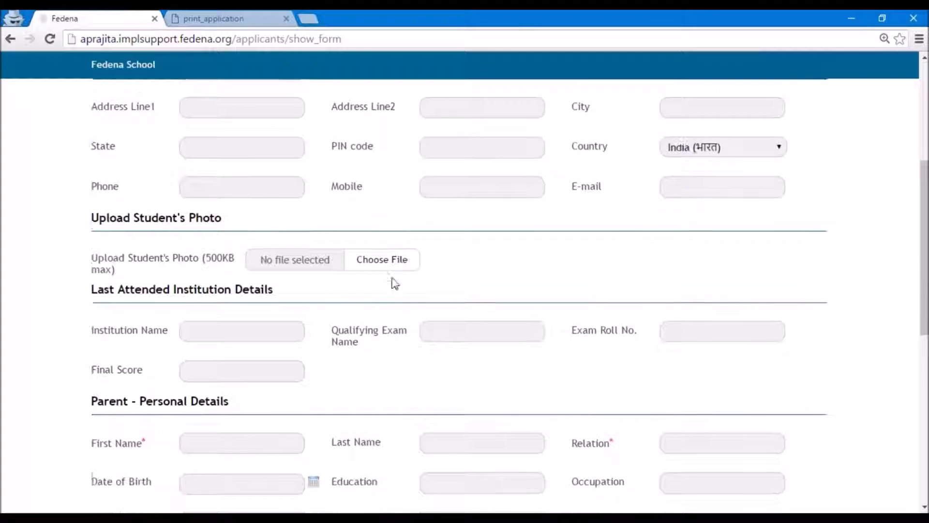
pyautogui.scroll(-4, 394, 283)
pyautogui.click(239, 247)
pyautogui.write('Mr. K')
pyautogui.click(761, 239)
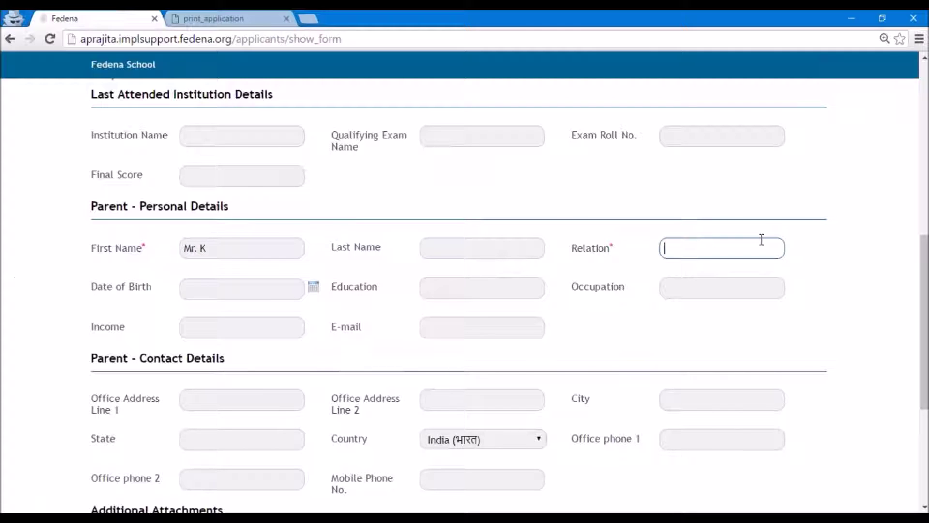
pyautogui.write('Father')
# Review the form and highlight the total payable amount.
pyautogui.scroll(-5, 378, 252)
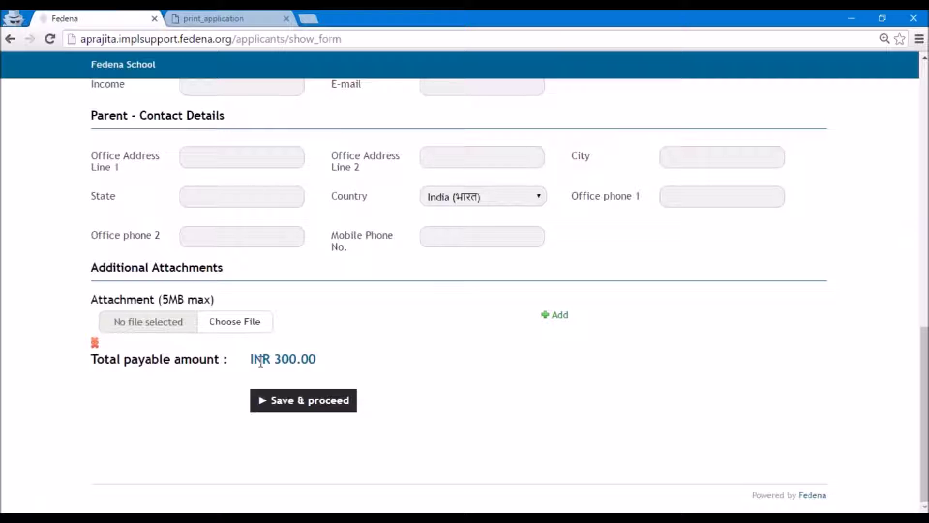
pyautogui.scroll(10, 352, 421)
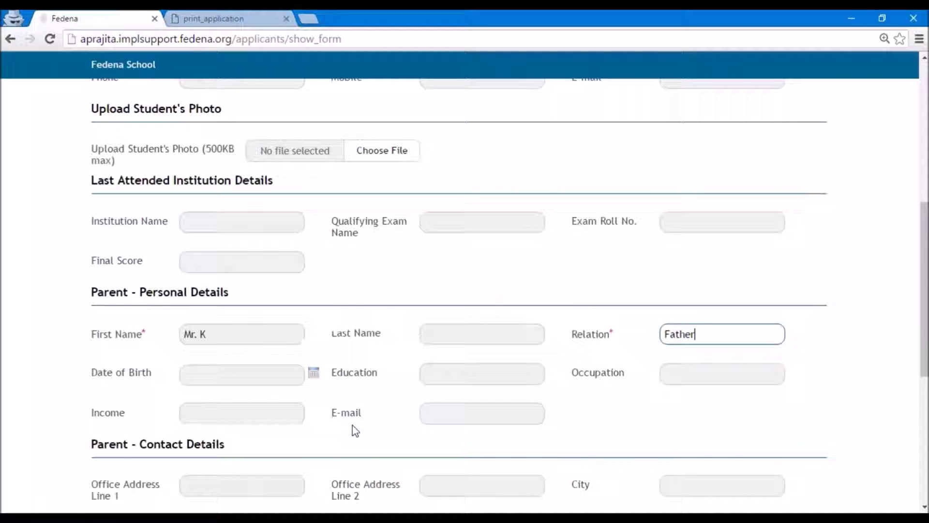
pyautogui.scroll(3, 317, 429)
pyautogui.scroll(-8, 298, 313)
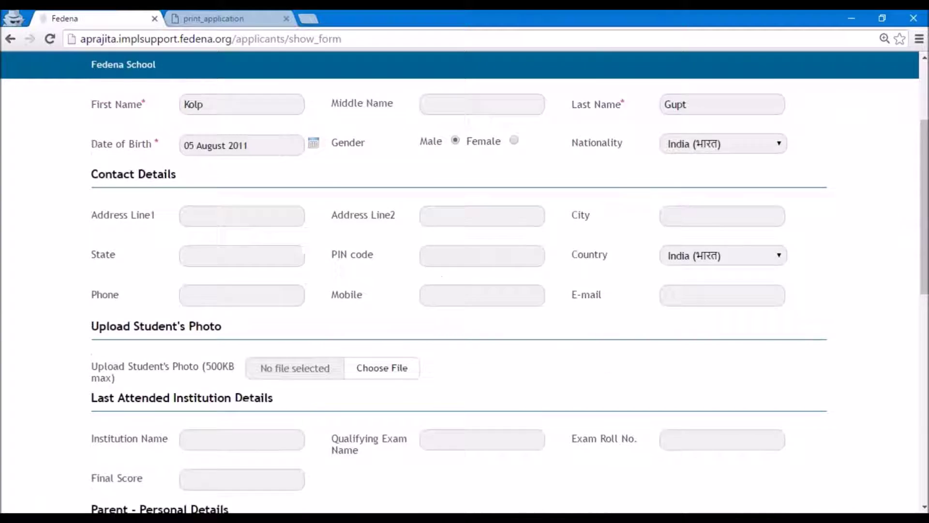
pyautogui.scroll(-6, 292, 315)
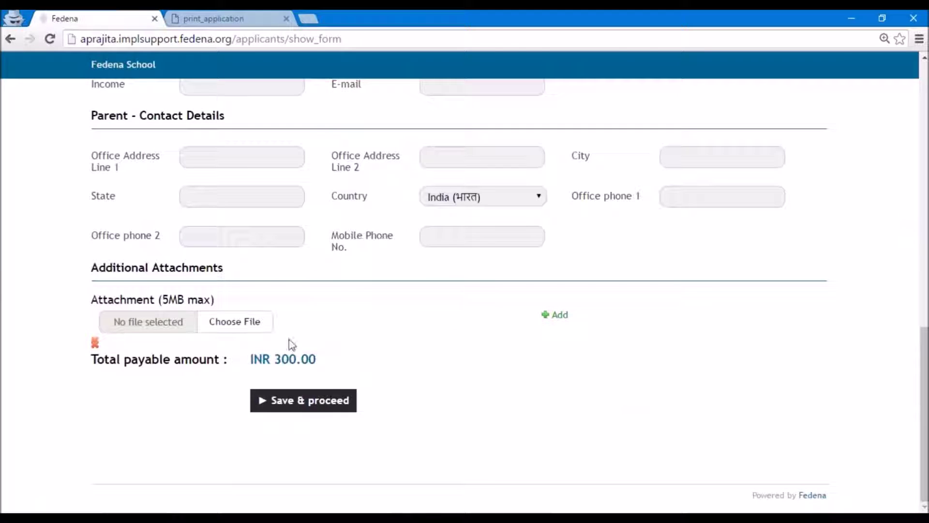
pyautogui.moveTo(274, 358); pyautogui.dragTo(322, 358)
pyautogui.click(336, 370)
# Attach the store items CSV file and save the application.
pyautogui.click(235, 331)
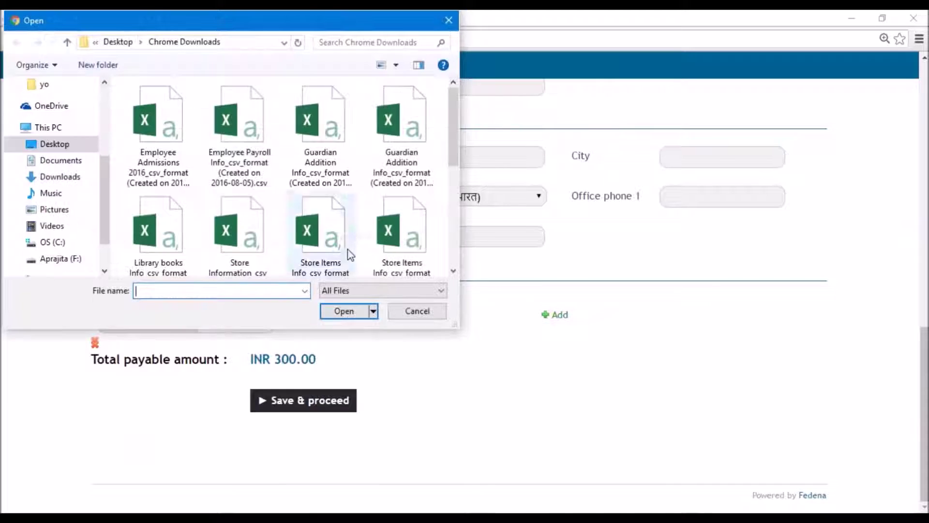
pyautogui.click(391, 248)
pyautogui.doubleClick(390, 248)
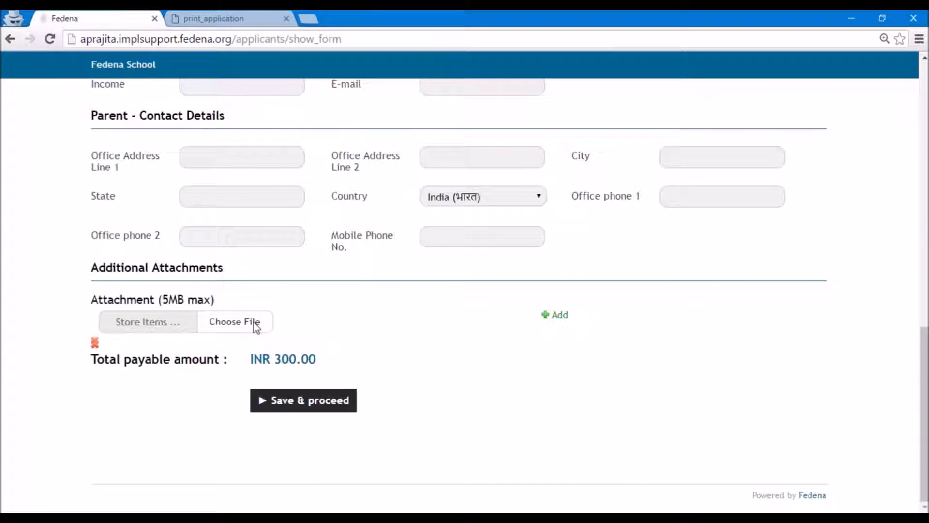
pyautogui.click(303, 400)
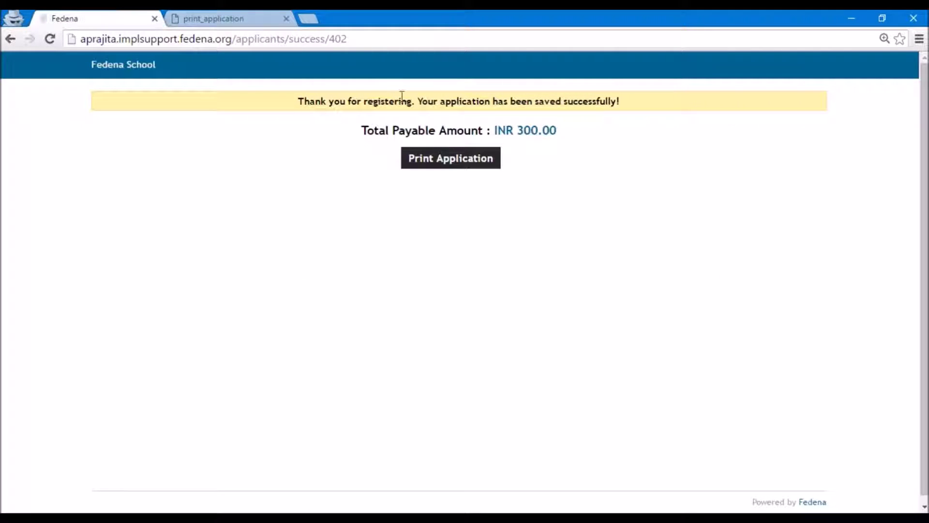
# Close the registration window and open the new applicant's details from the Class 1 applicant list.
pyautogui.click(910, 17)
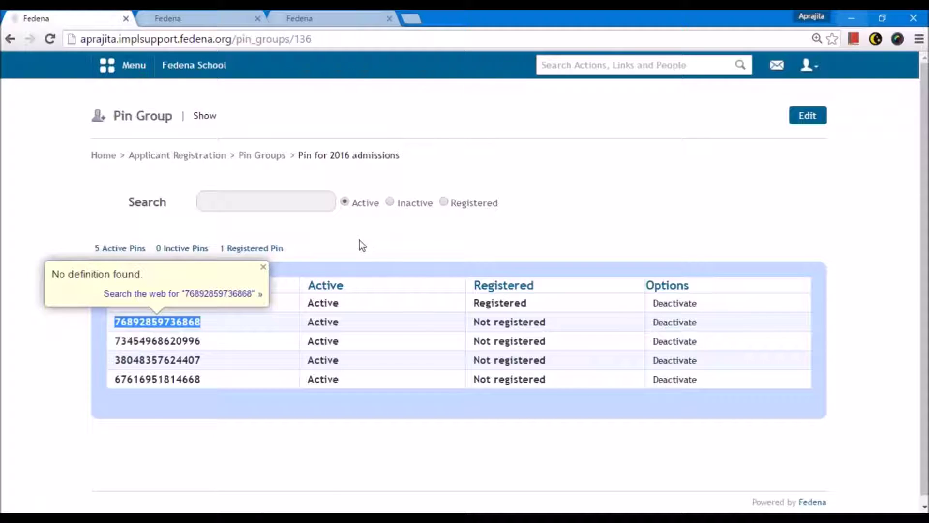
pyautogui.click(163, 160)
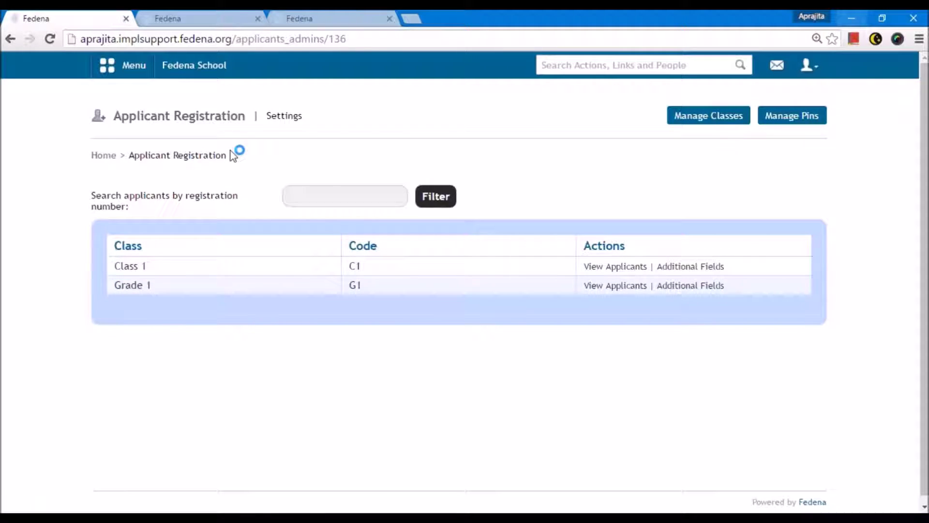
pyautogui.moveTo(113, 266); pyautogui.dragTo(149, 262)
pyautogui.click(150, 264)
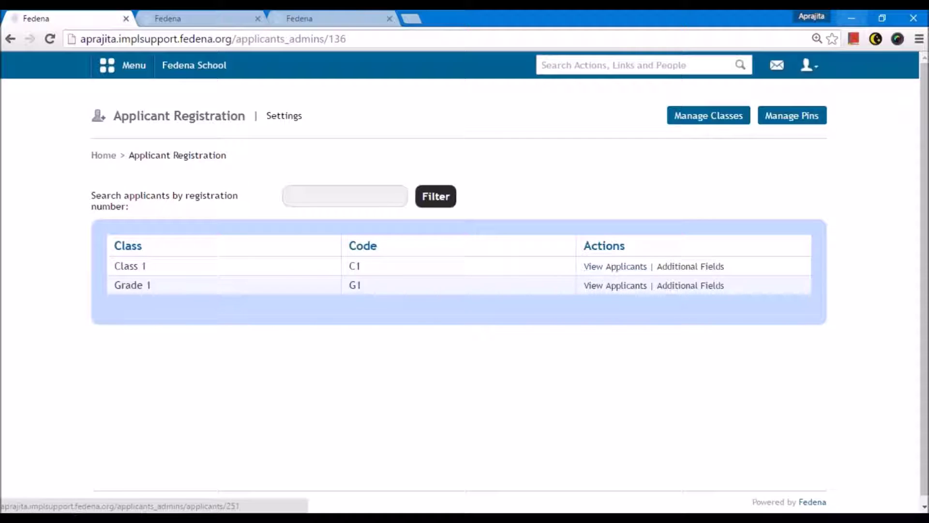
pyautogui.click(607, 266)
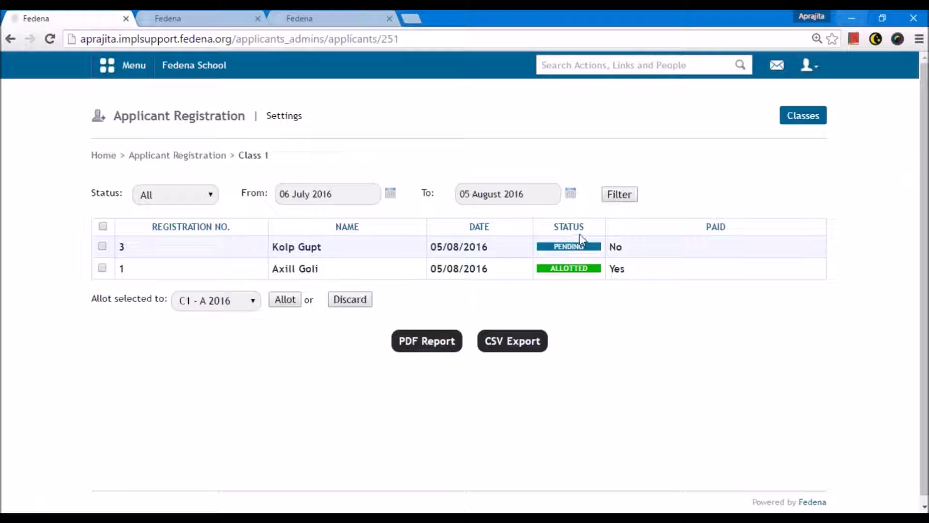
pyautogui.click(289, 249)
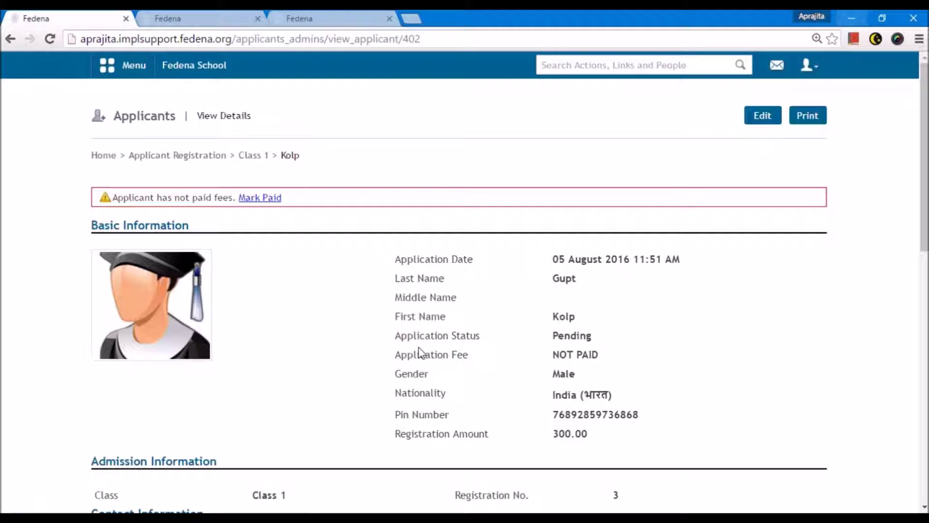
# Mark the applicant's fee paid, issuing receipt 9, and check the Additional Attachments section.
pyautogui.click(267, 198)
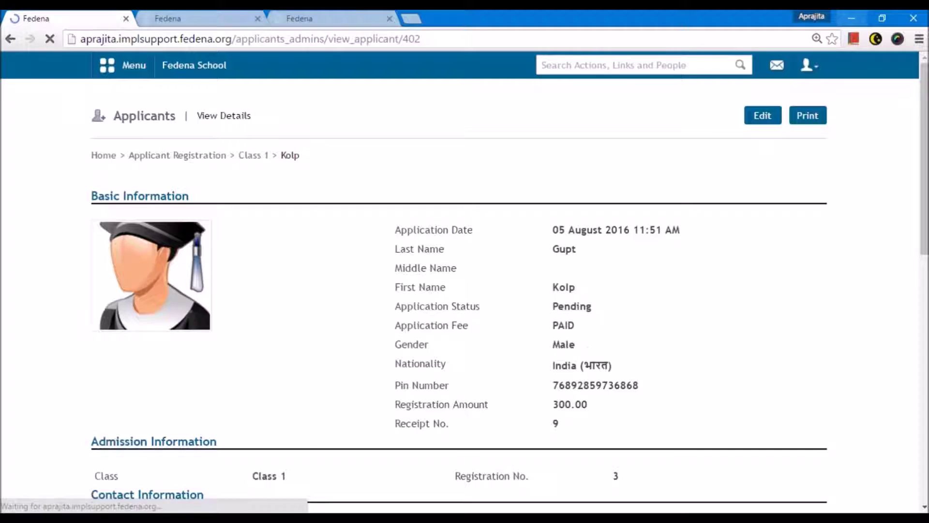
pyautogui.scroll(-10, 426, 375)
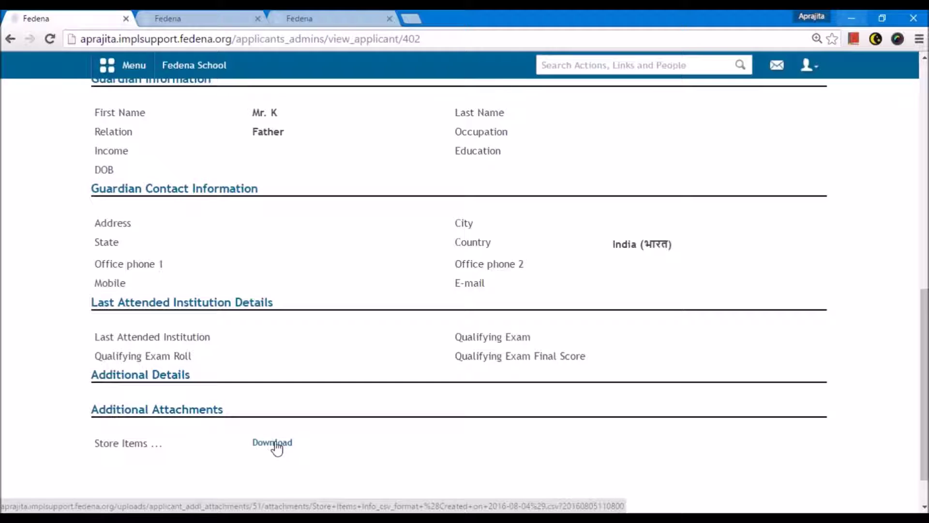
pyautogui.scroll(10, 274, 446)
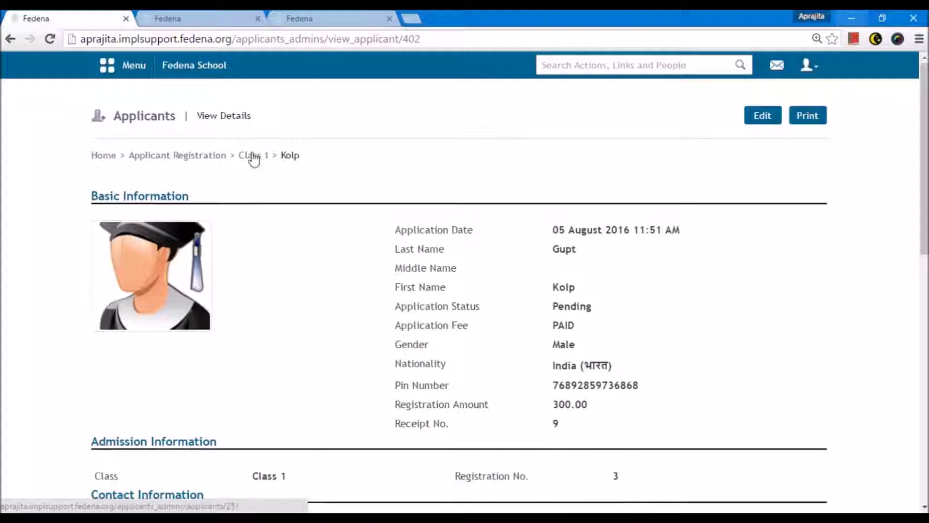
# Allot the new Class 1 applicant, registration 3, to batch C1 - A 2016.
pyautogui.click(253, 156)
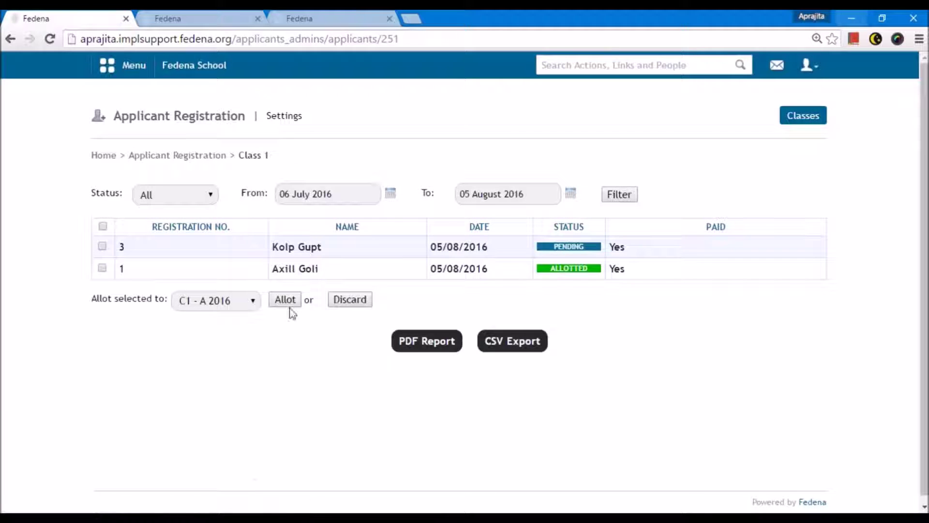
pyautogui.click(102, 245)
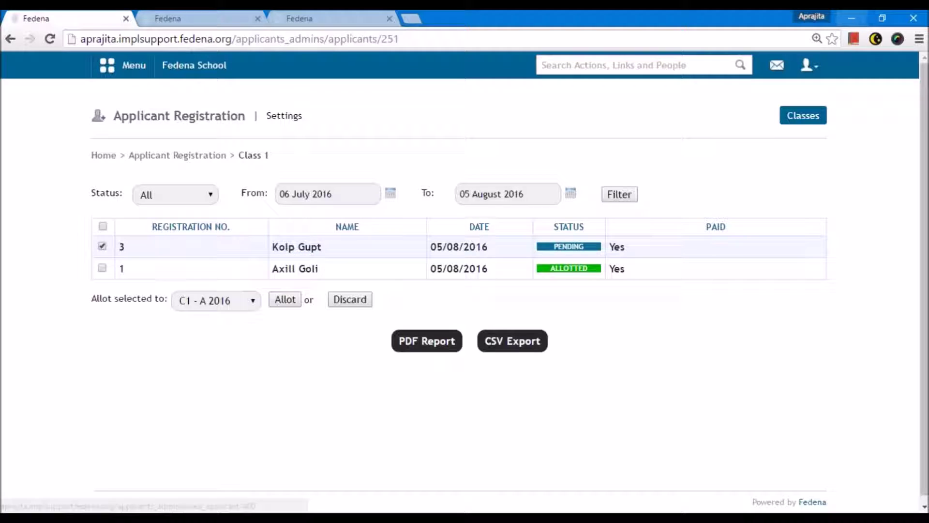
pyautogui.click(252, 301)
pyautogui.click(239, 320)
pyautogui.click(285, 300)
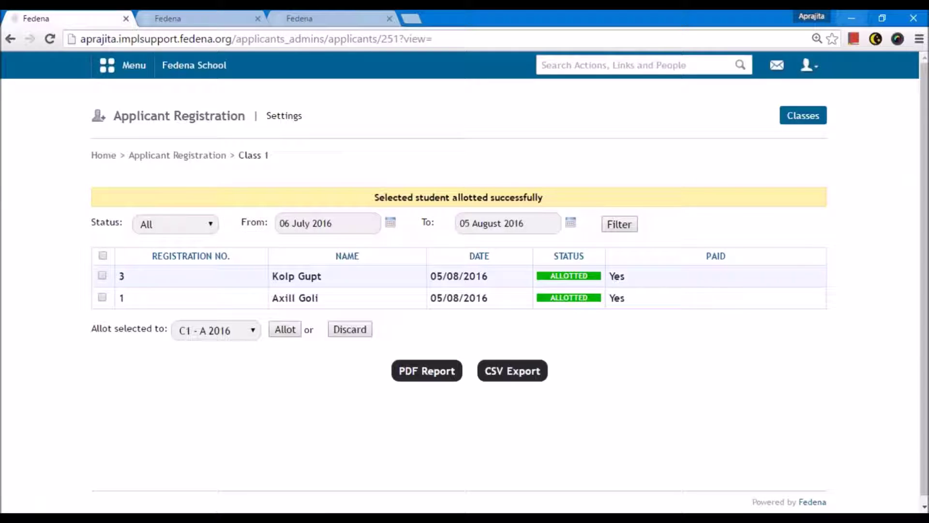
pyautogui.click(560, 71)
# Search students for 'kol', check the Class 1 A 2016 profile, then return to the applicants list.
pyautogui.write('kol')
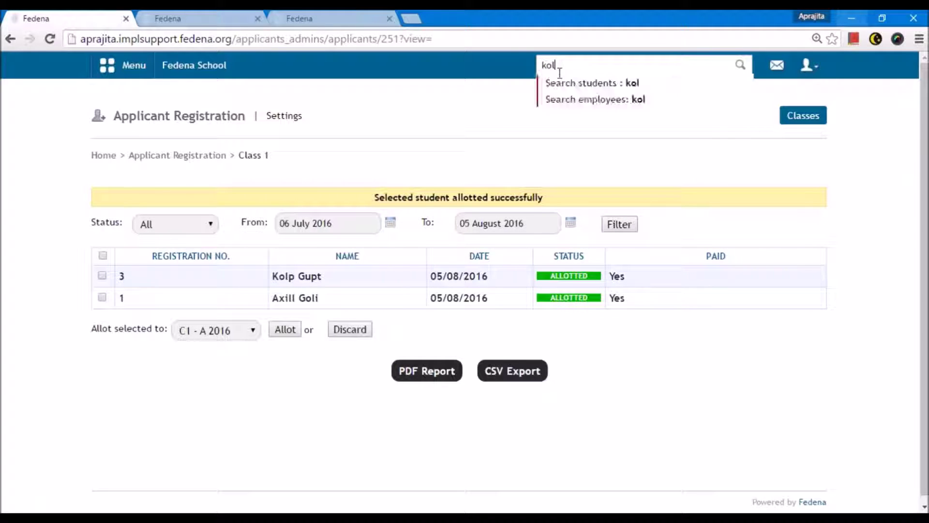
pyautogui.click(564, 89)
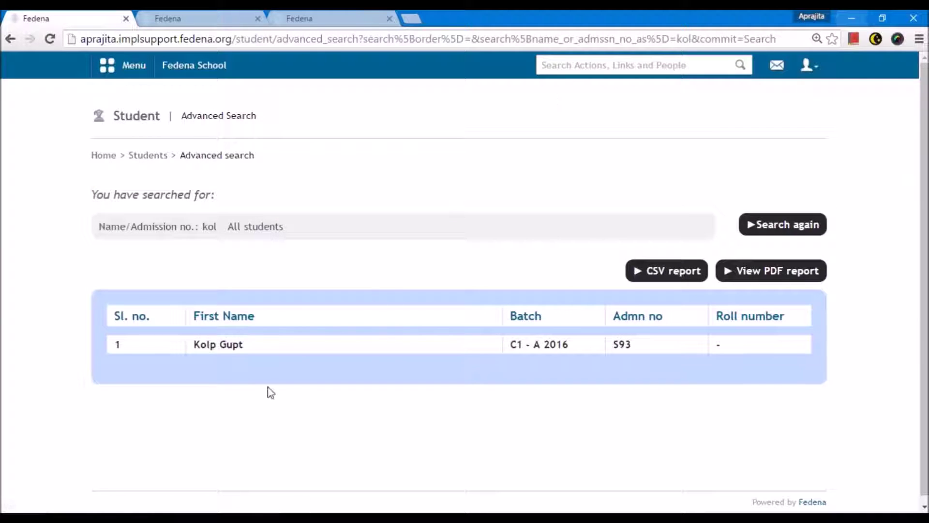
pyautogui.click(224, 345)
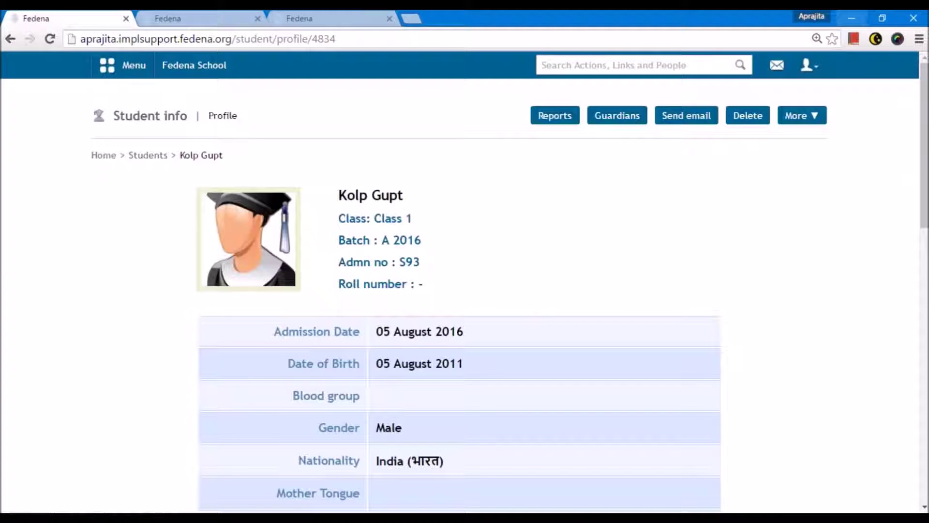
pyautogui.moveTo(374, 218); pyautogui.dragTo(421, 241)
pyautogui.click(500, 338)
pyautogui.hotkey('alt', 'Left')
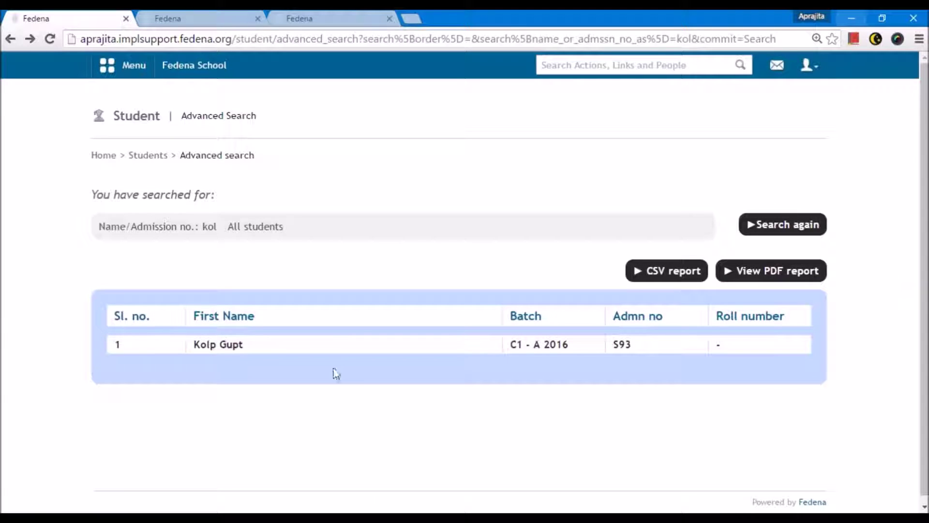
pyautogui.hotkey('alt', 'Right')
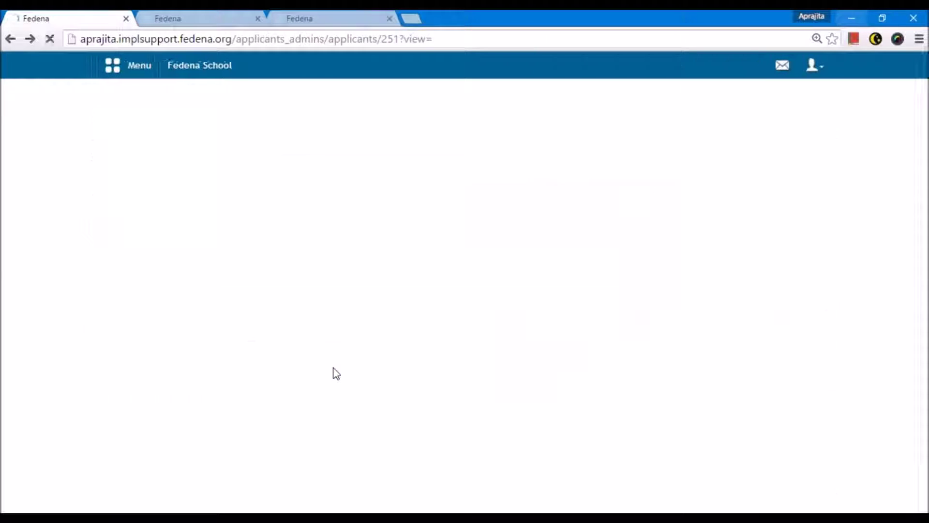
# Open the pending applicant from the Grade 1 applicant list and scroll through the 460.00, NOT PAID details.
pyautogui.click(178, 154)
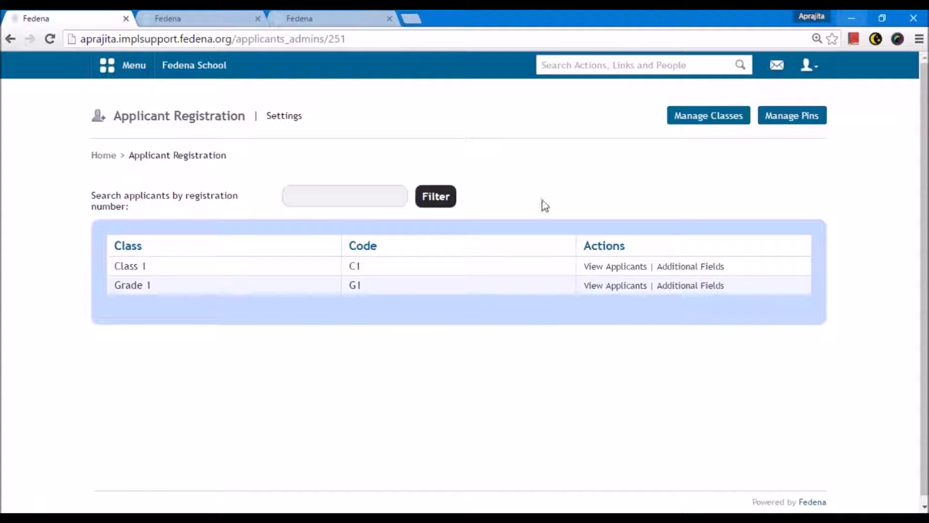
pyautogui.click(615, 285)
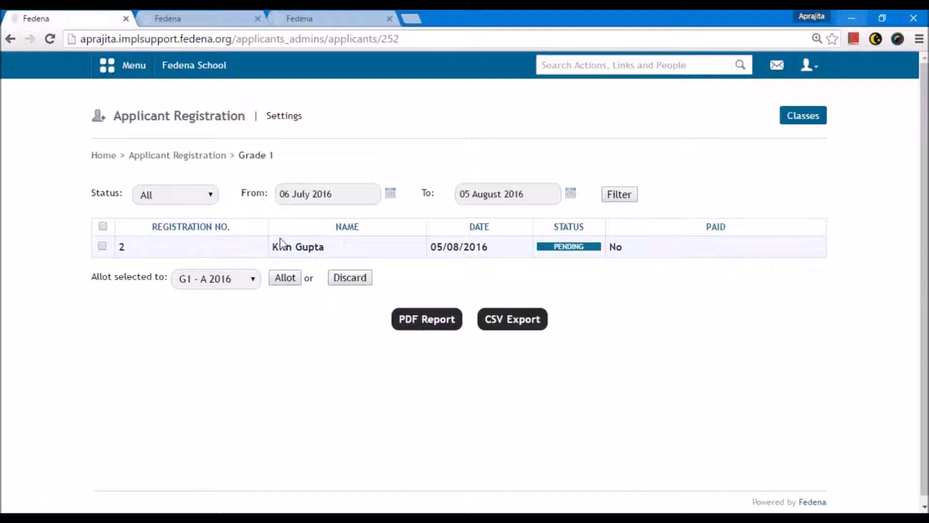
pyautogui.click(295, 249)
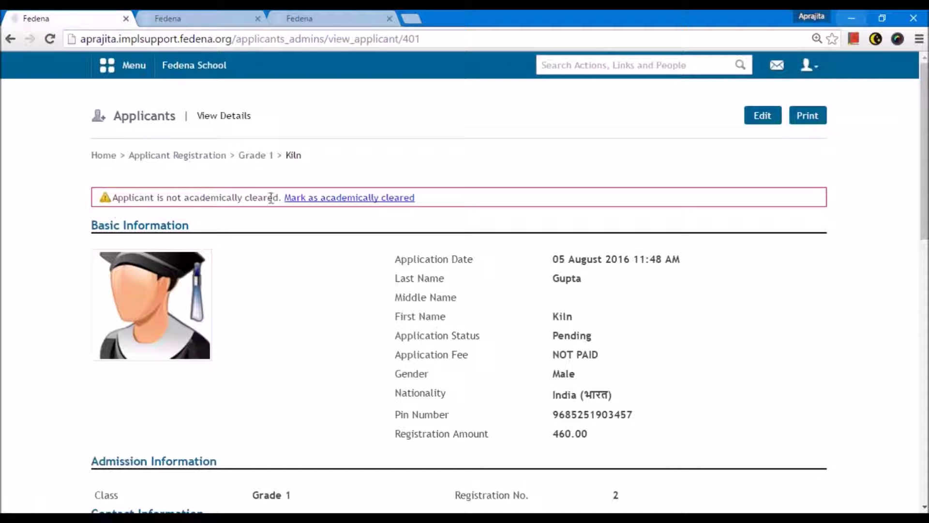
pyautogui.scroll(-10, 342, 353)
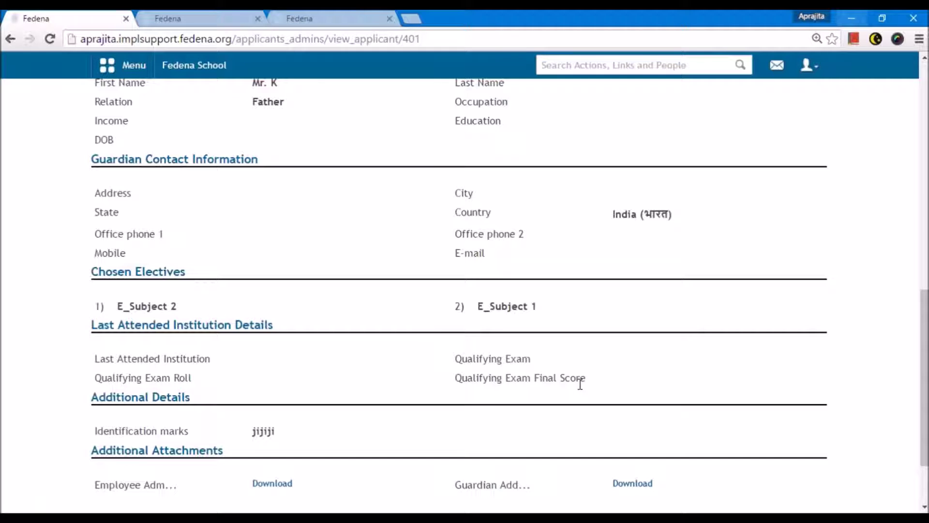
pyautogui.scroll(10, 580, 384)
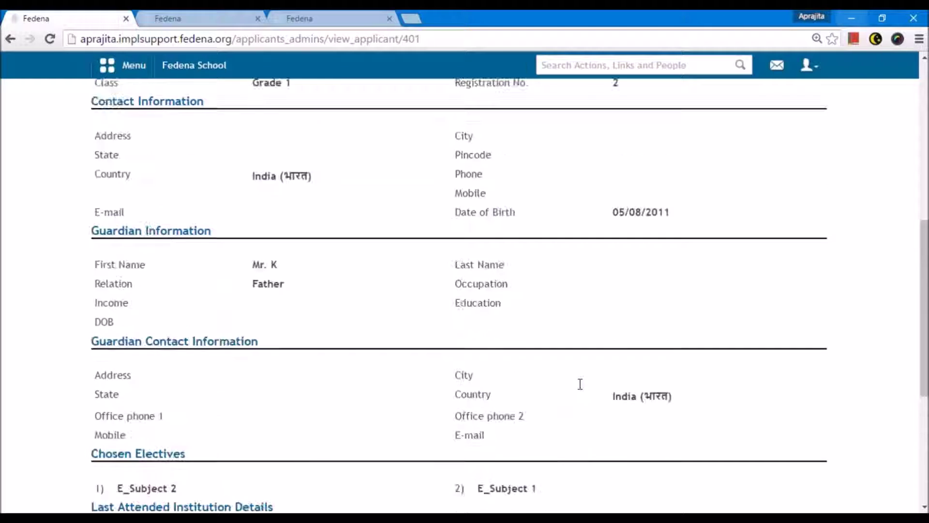
pyautogui.scroll(3, 580, 385)
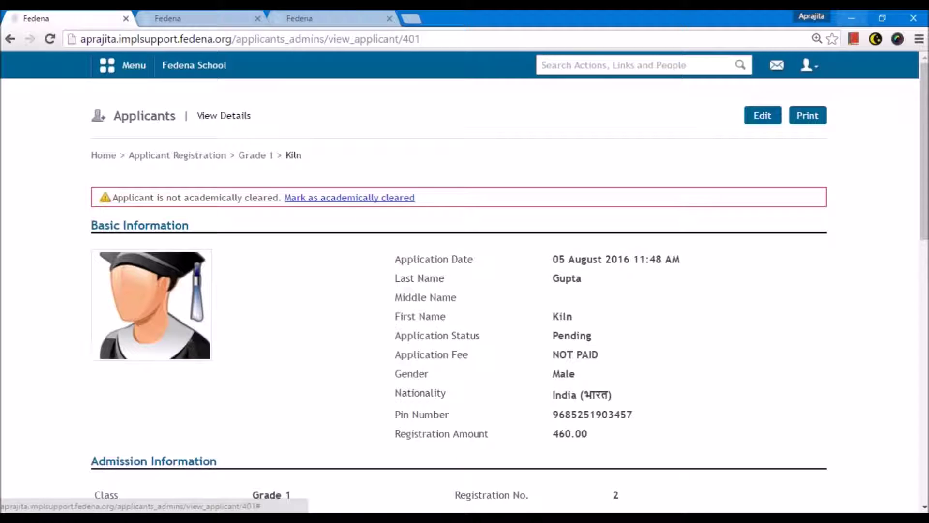
# Mark the Grade 1 applicant academically cleared and the fee paid, issuing receipt 10.
pyautogui.click(375, 198)
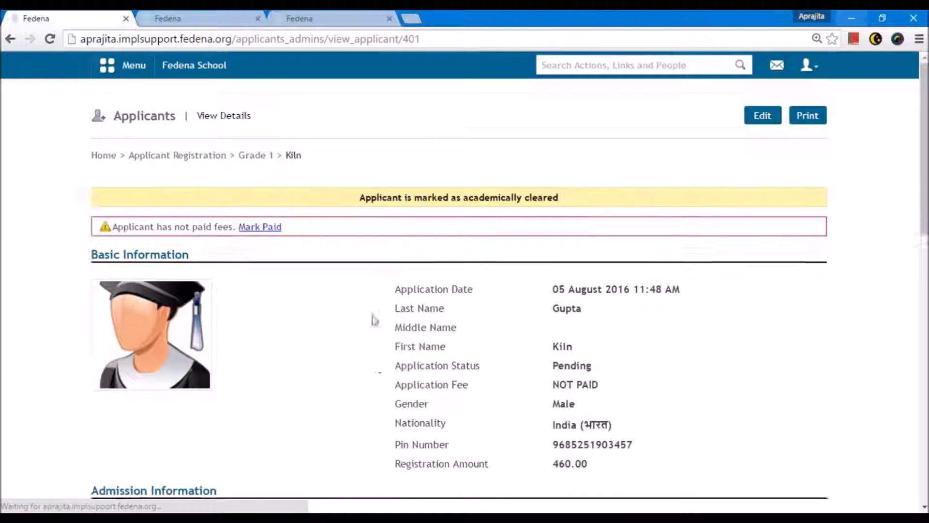
pyautogui.scroll(-1, 374, 317)
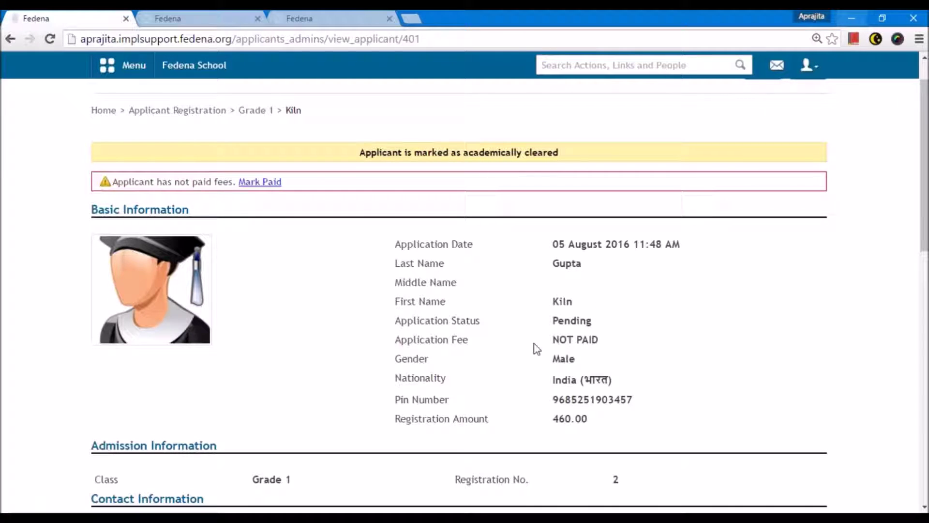
pyautogui.click(262, 187)
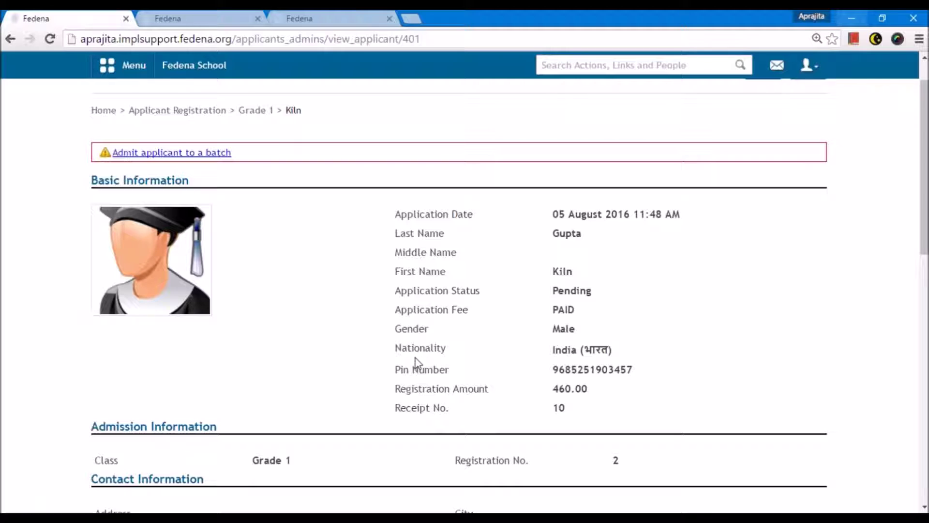
# Allot the paid Grade 1 applicant to batch G1 - A 2016 and save, marking them Allotted.
pyautogui.click(181, 154)
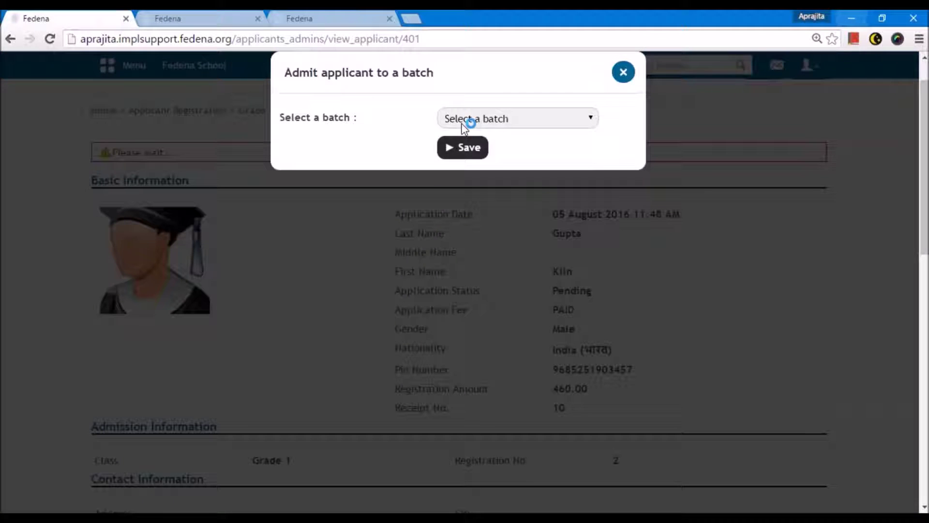
pyautogui.click(464, 122)
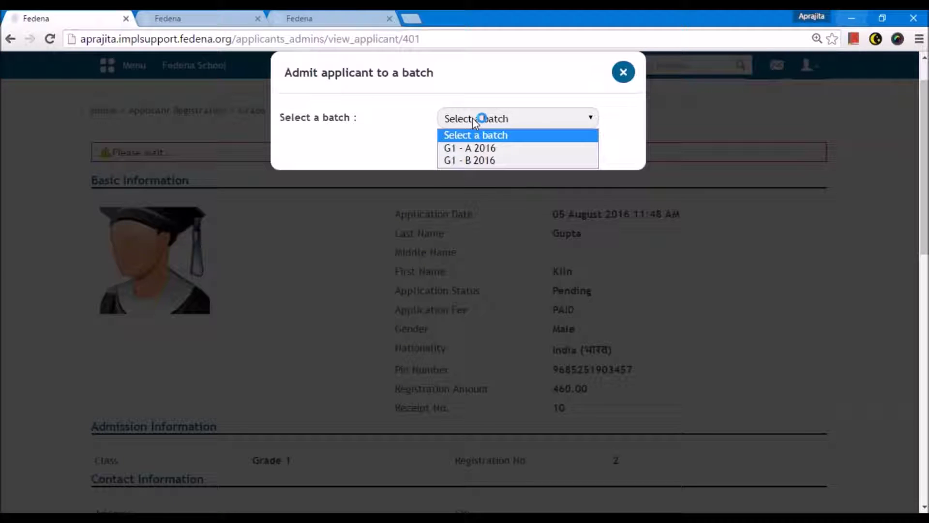
pyautogui.click(480, 149)
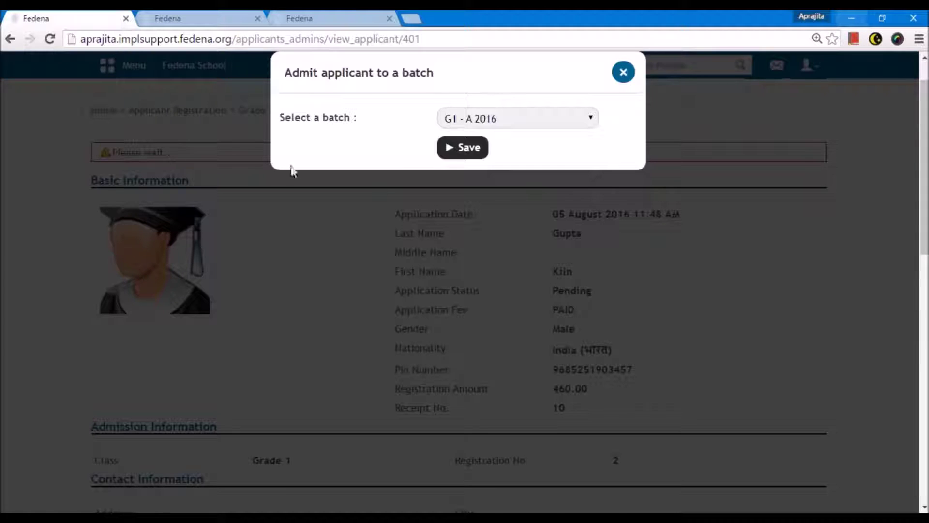
pyautogui.click(462, 125)
pyautogui.click(466, 153)
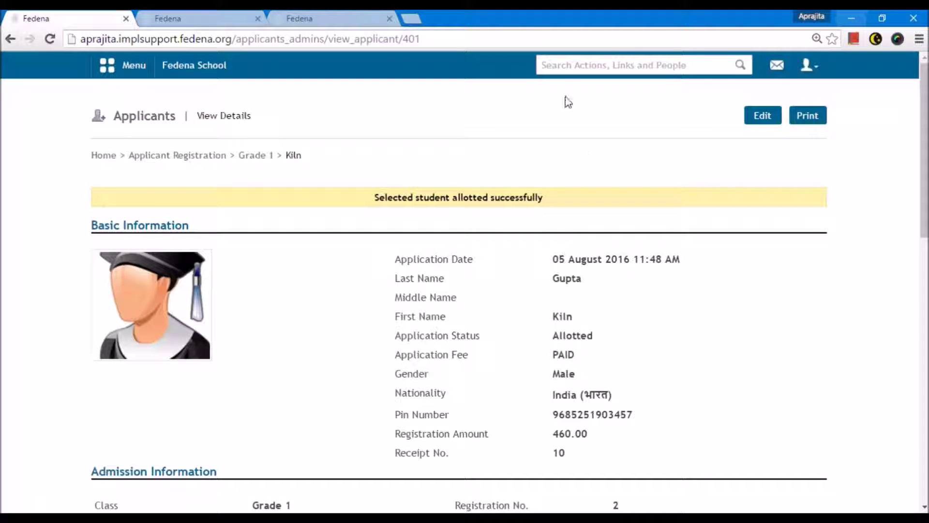
# Search students by the new student's name and open their profile.
pyautogui.click(564, 63)
pyautogui.write('kiln')
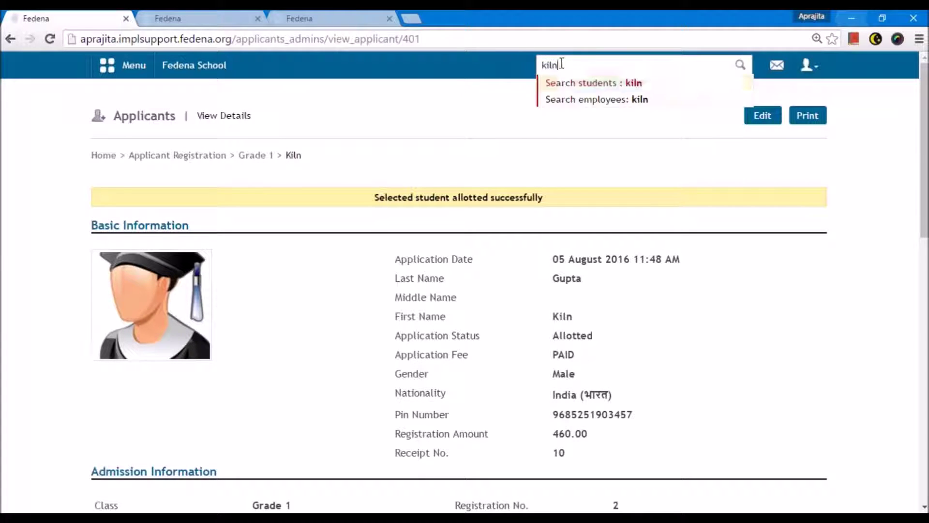
pyautogui.click(567, 86)
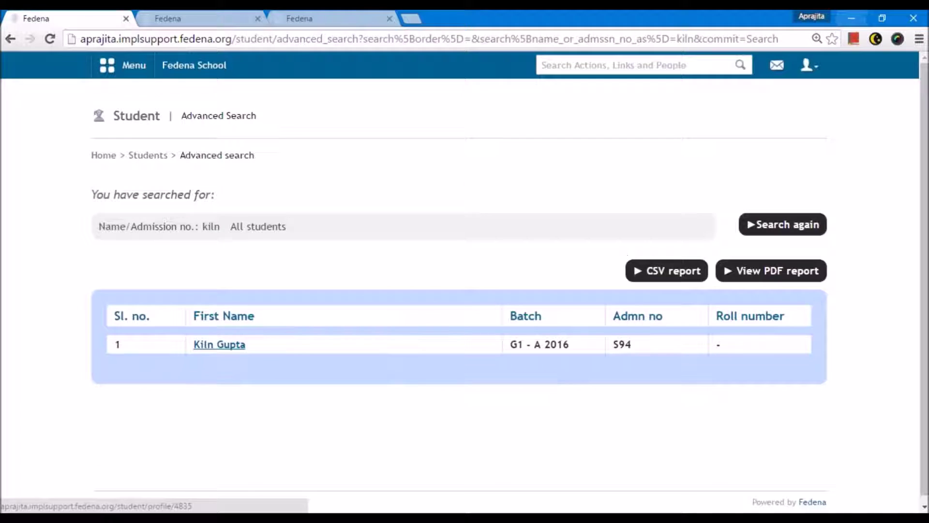
pyautogui.click(220, 344)
# Review the profile's Grade 1, batch A 2016 and admission number S94 details.
pyautogui.moveTo(374, 219); pyautogui.dragTo(419, 219)
pyautogui.scroll(-10, 409, 368)
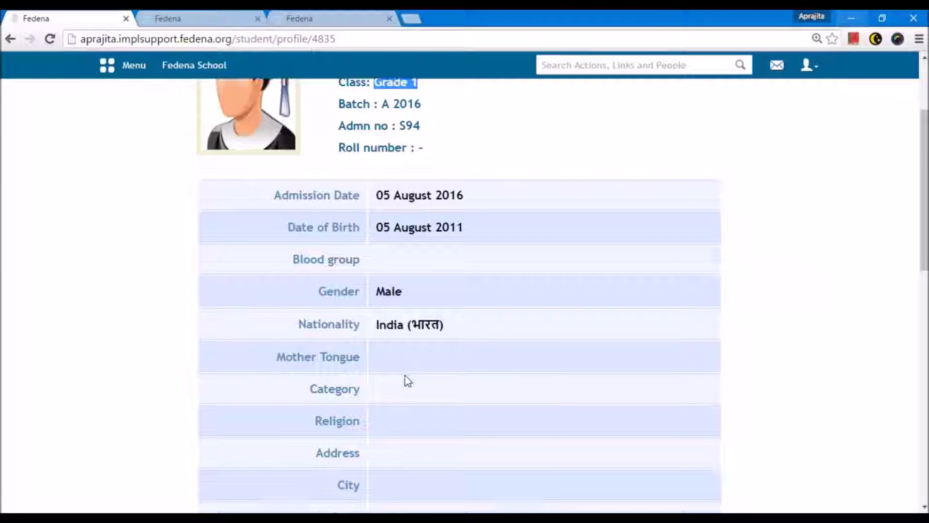
pyautogui.scroll(-5, 410, 367)
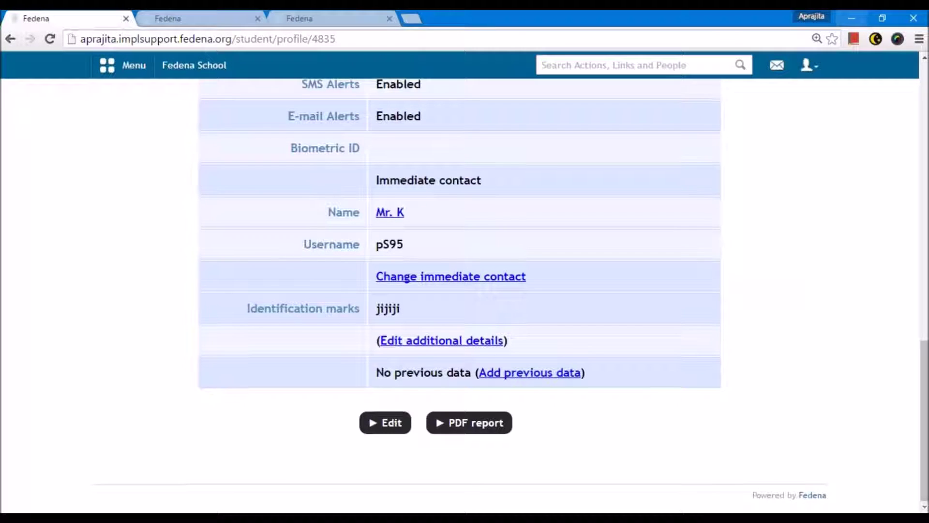
pyautogui.scroll(15, 426, 397)
pyautogui.moveTo(343, 201); pyautogui.dragTo(407, 195)
pyautogui.click(446, 212)
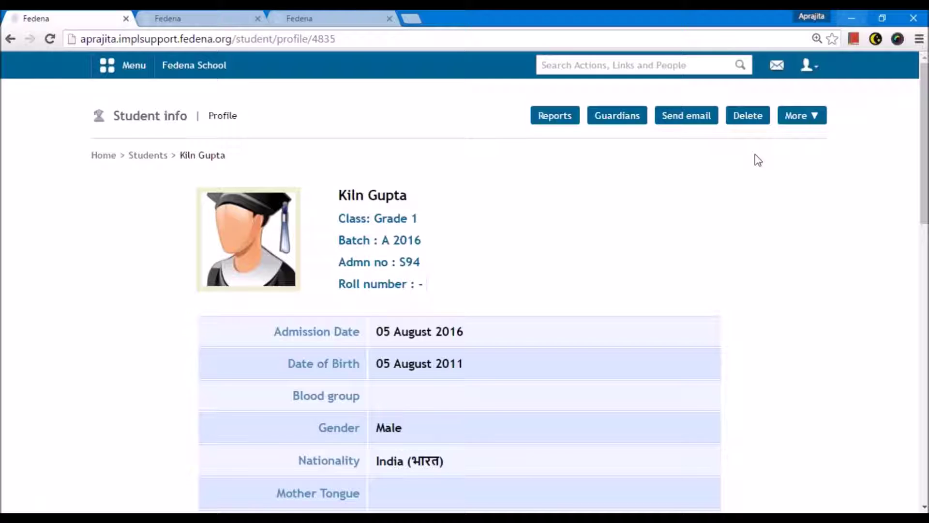
# Download the Employee Admissions CSV from the student's Registration Docs, then return to the profile.
pyautogui.click(802, 116)
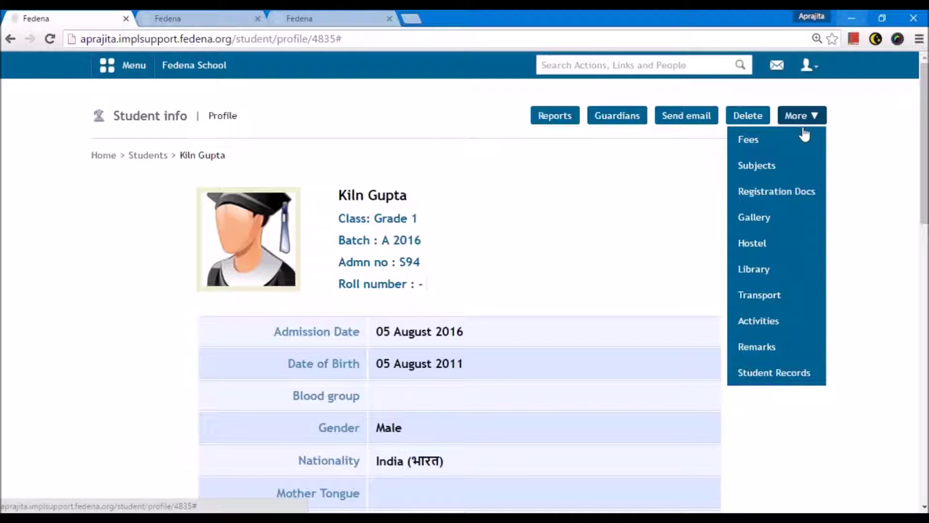
pyautogui.click(753, 196)
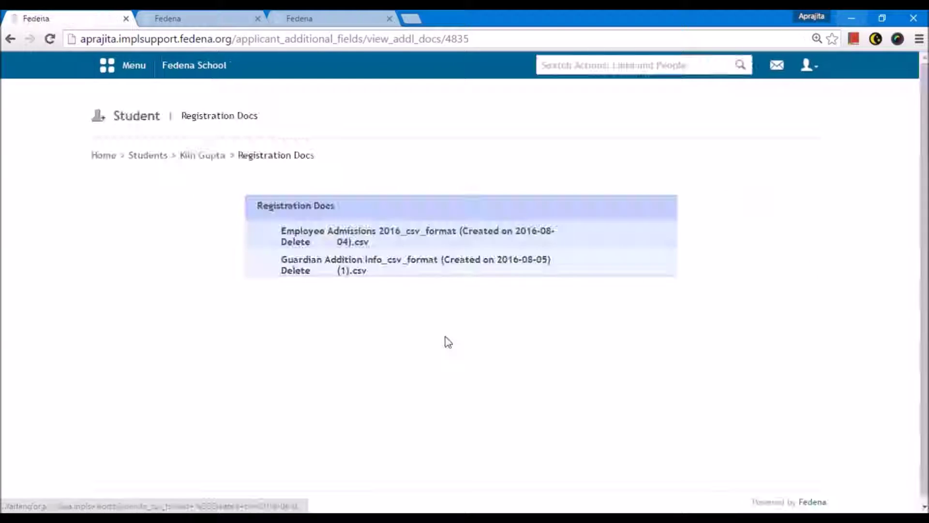
pyautogui.click(326, 234)
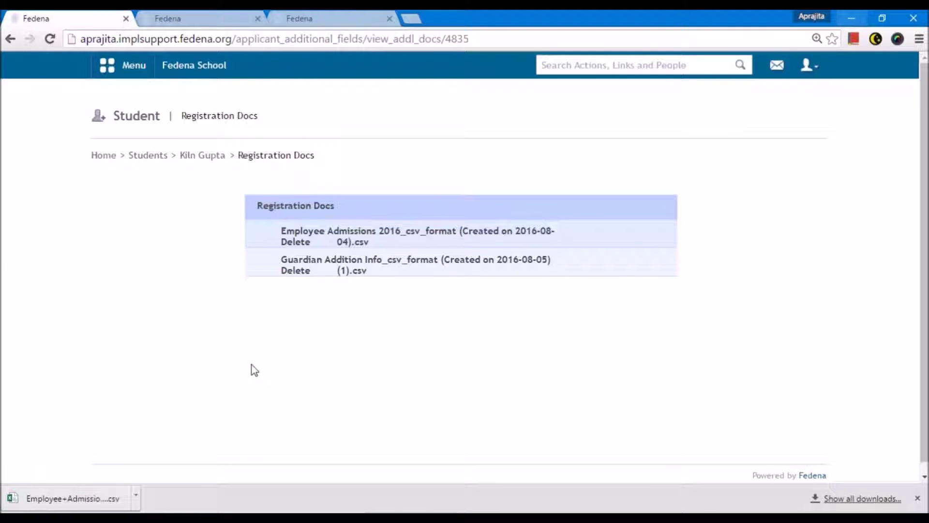
pyautogui.click(196, 157)
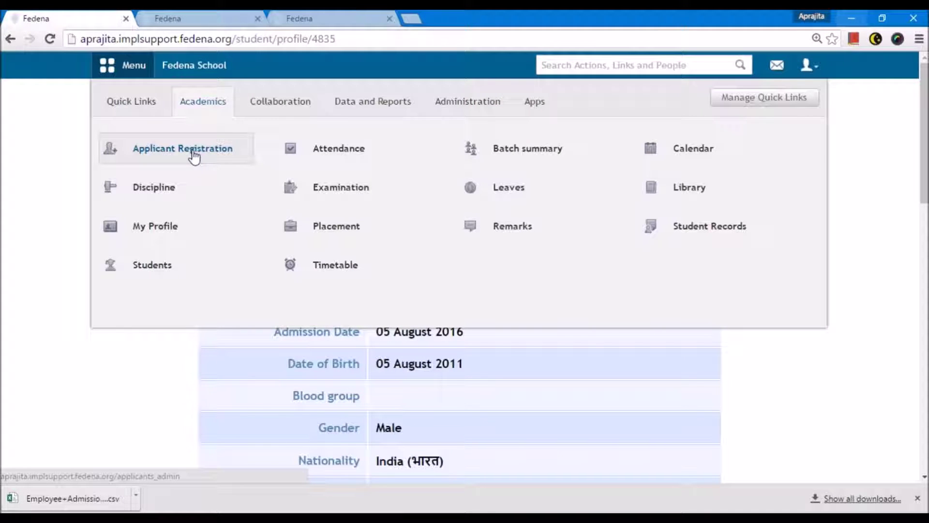
# View the Applicant Registration overview listing C1 and G1, then return to the Fedena School dashboard.
pyautogui.click(194, 154)
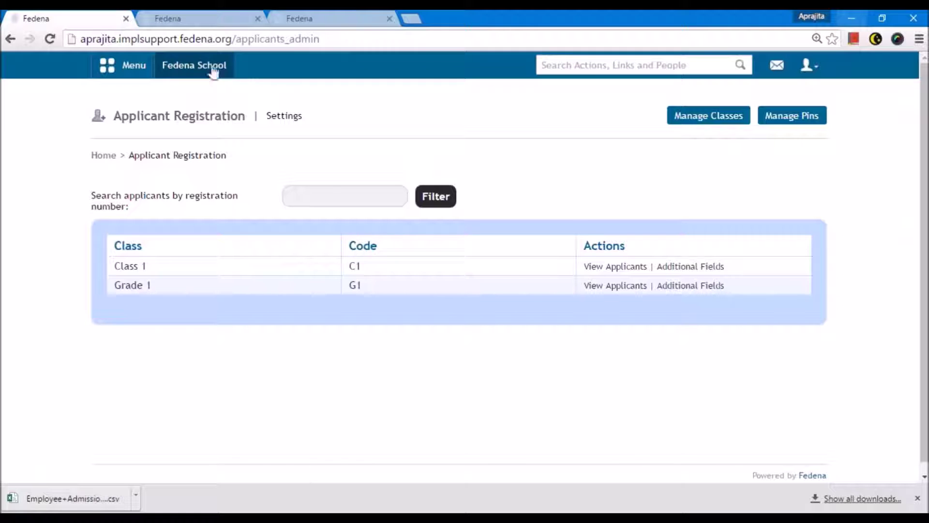
pyautogui.click(194, 65)
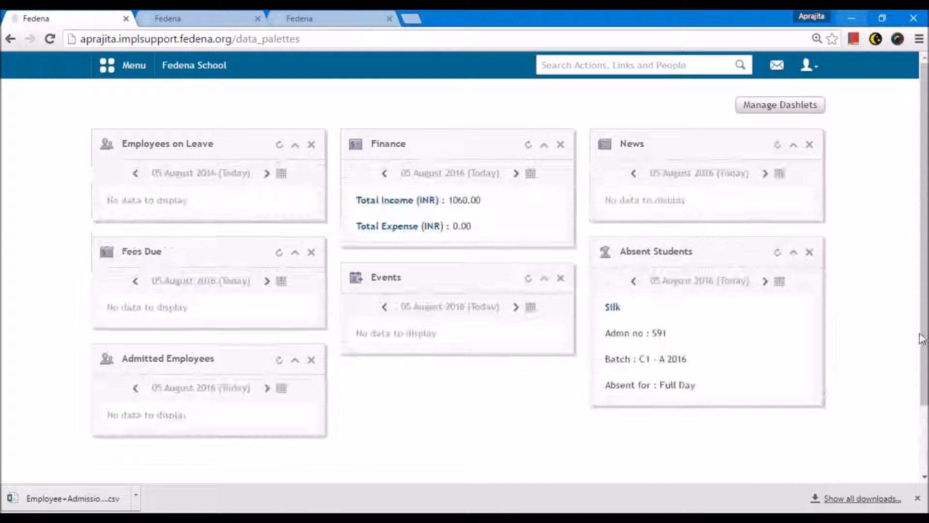